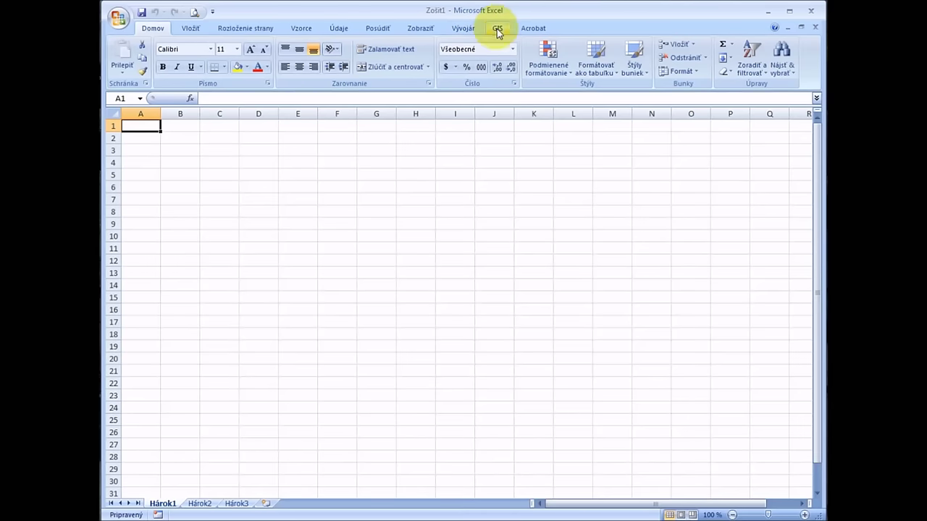
- Show the GIS ribbon tab with its Map, Legend, Add Layer and Functions buttons
left_click(497, 29)
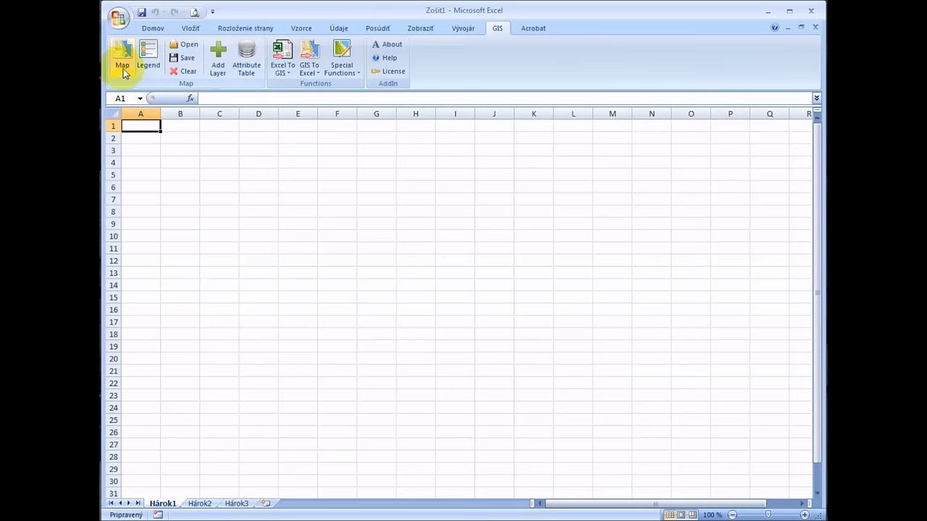
- Open the map and legend panels and widen them
left_click(122, 54)
left_click(145, 65)
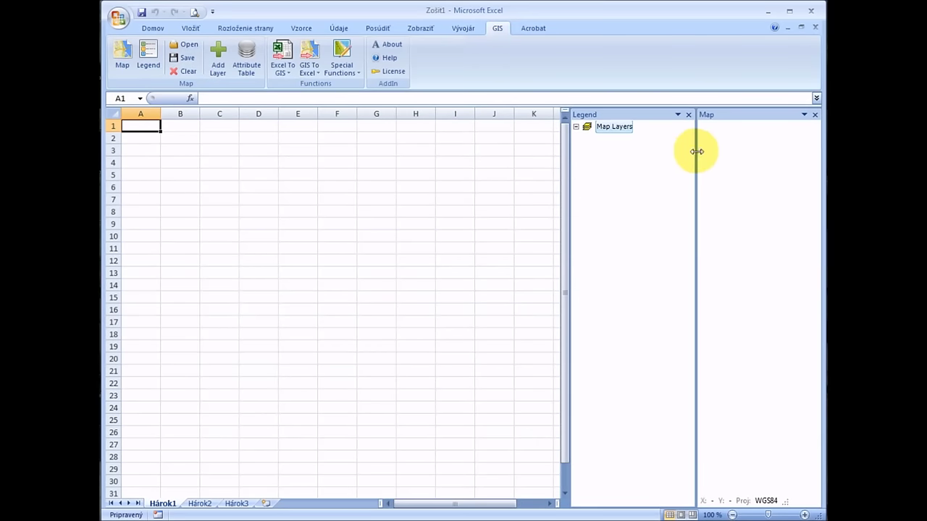
left_click_drag(696, 152, 467, 155)
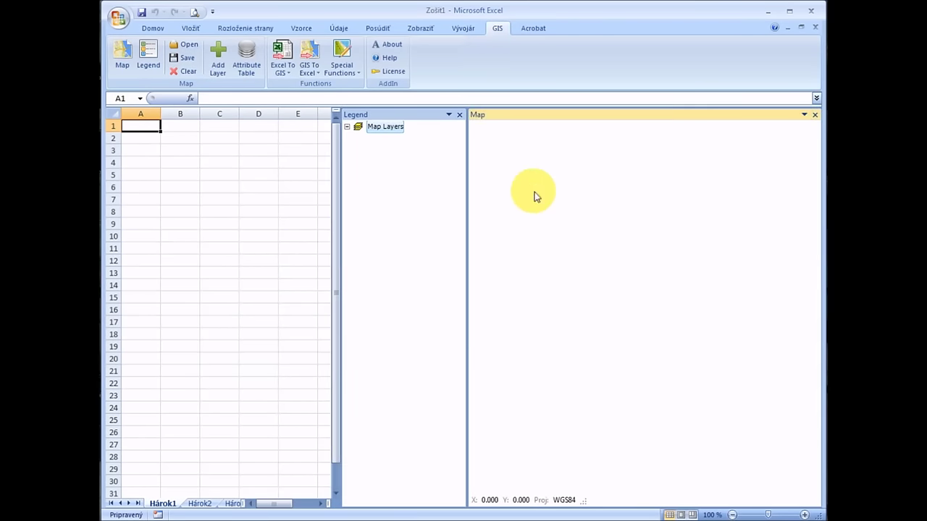
- Add the StrazVr stream polyline shapefile and pramene.shp, accepting reprojection
left_click(218, 62)
left_click(292, 163)
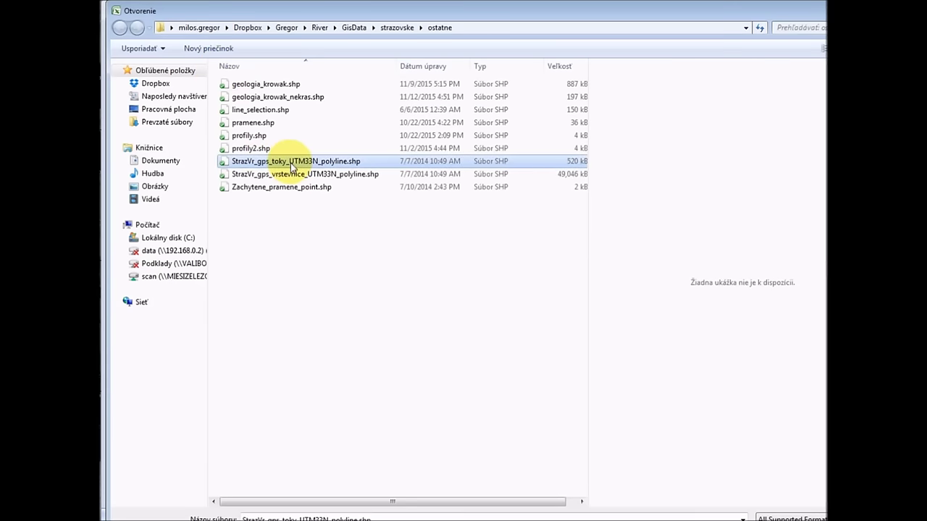
double_click(292, 162)
left_click(217, 58)
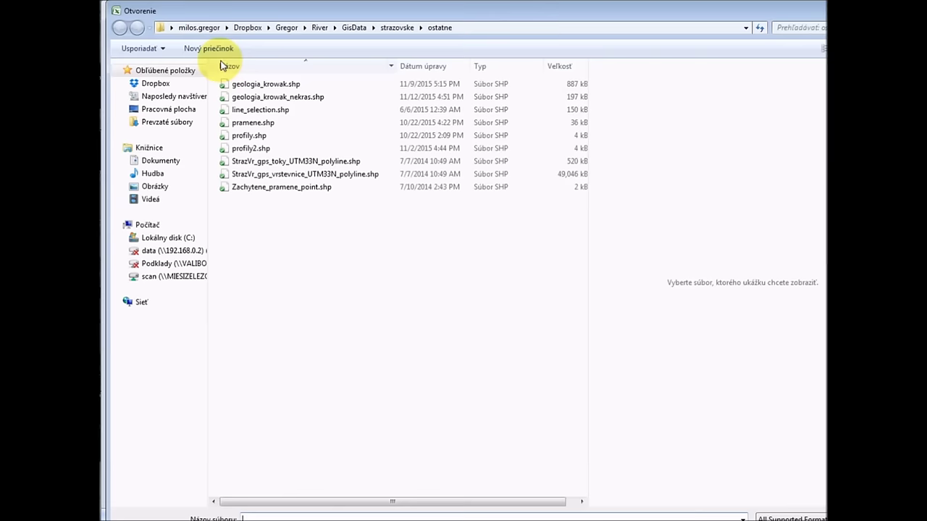
double_click(231, 122)
left_click(642, 316)
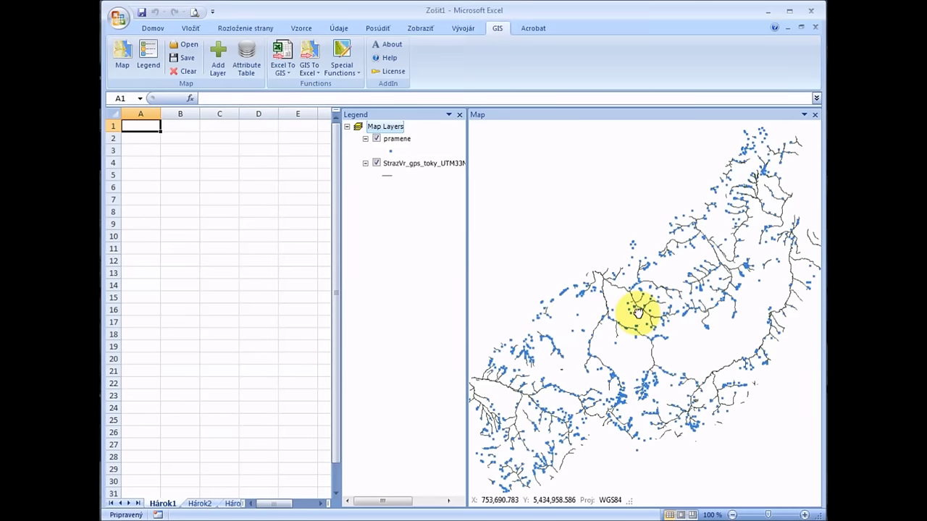
- Set the stream layer's line colour to blue
double_click(392, 178)
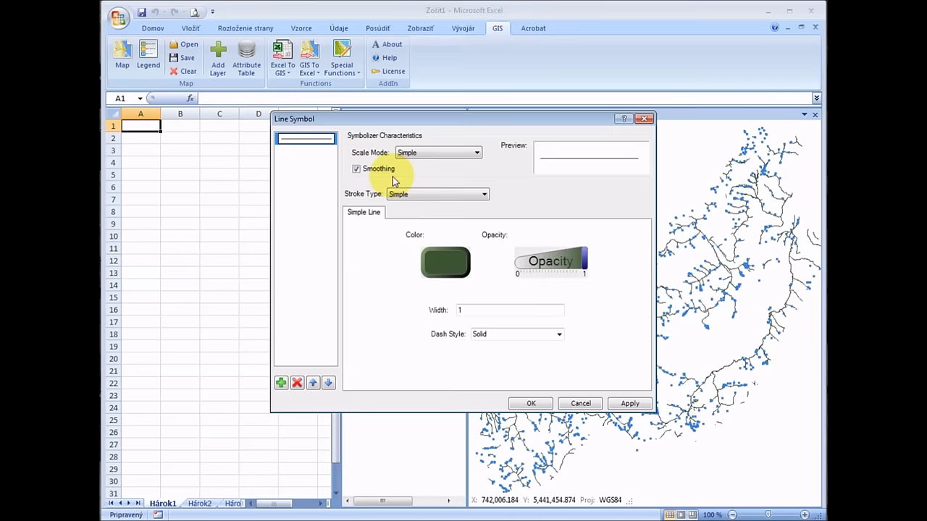
left_click(445, 262)
double_click(592, 169)
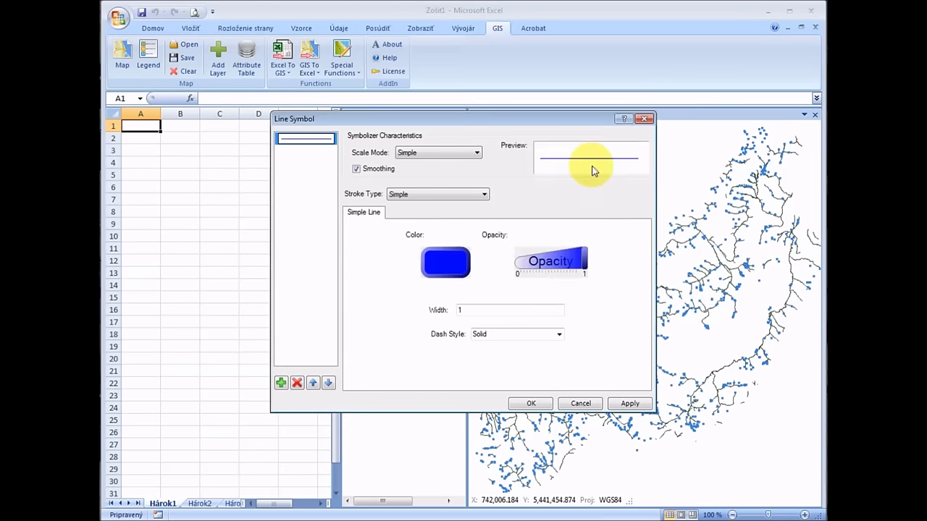
left_click(532, 402)
right_click(396, 145)
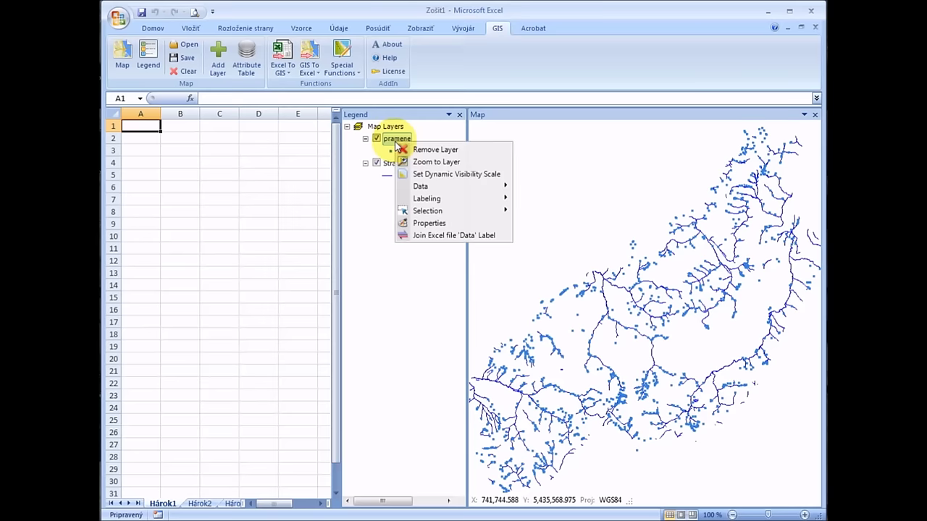
- In pramene Layer Properties, classify the springs as Quantities by the EC field
left_click(402, 162)
right_click(399, 139)
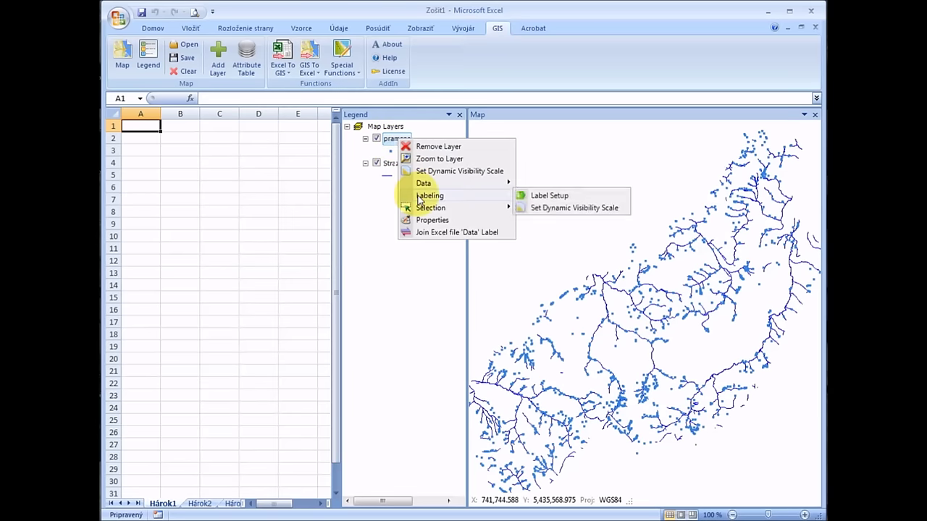
left_click(420, 225)
left_click(296, 78)
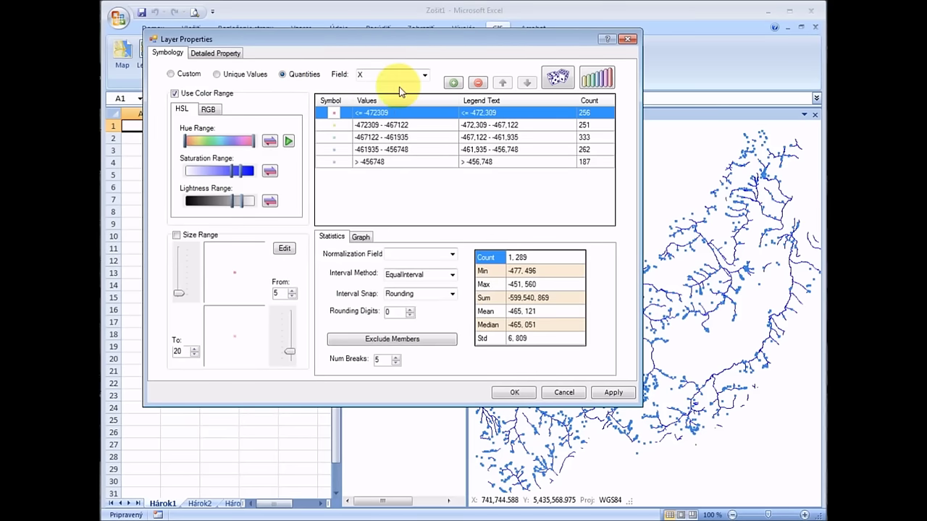
left_click(424, 76)
left_click(391, 157)
left_click(425, 75)
left_click(389, 157)
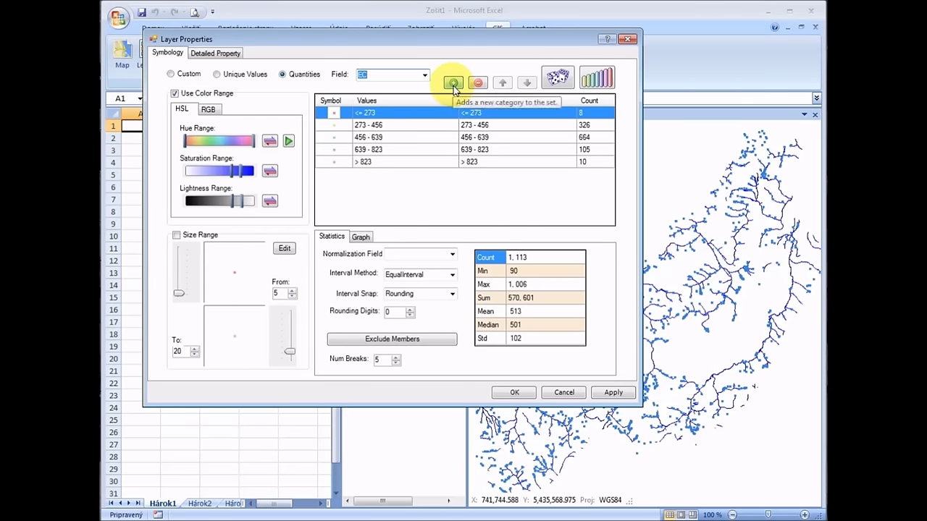
- Use an ellipse Size Range, more saturated colours, and 6 breaks, then apply
left_click(176, 235)
left_click(284, 249)
left_click(393, 189)
left_click(344, 217)
left_click(457, 361)
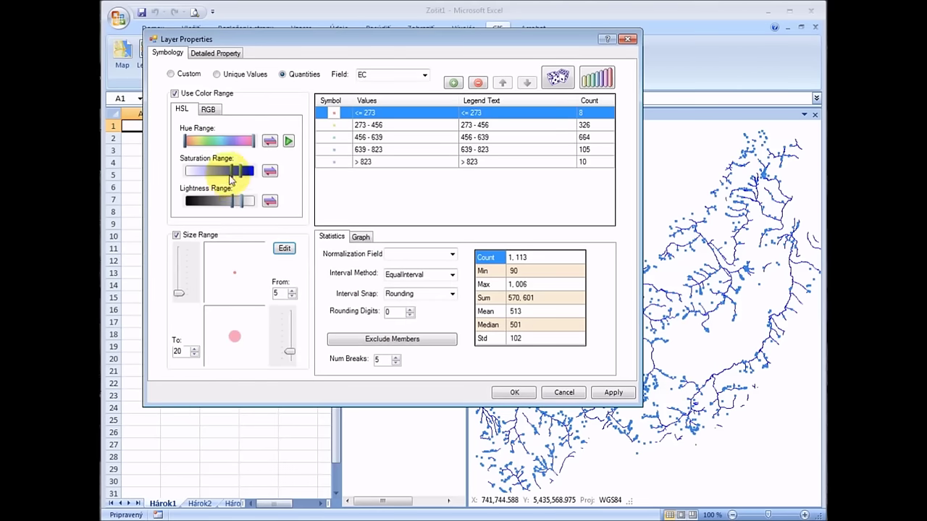
left_click_drag(230, 172, 242, 171)
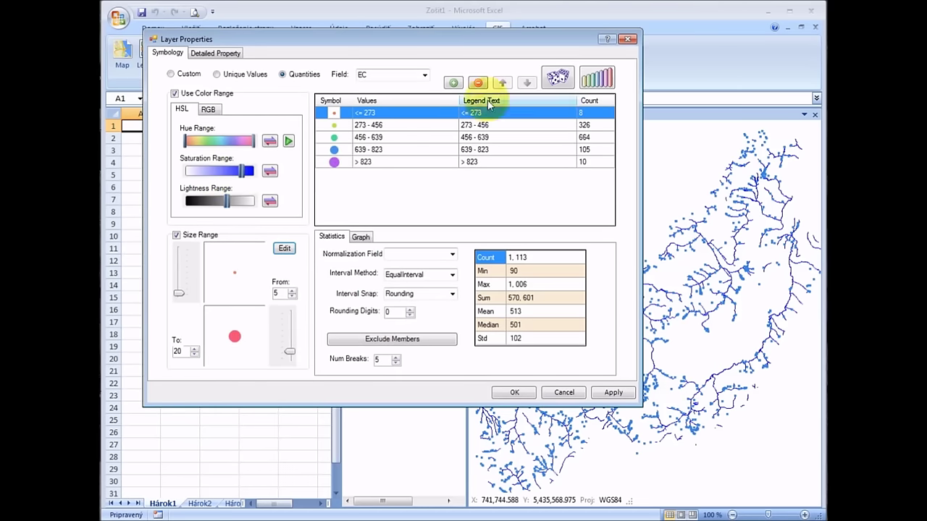
left_click(453, 83)
left_click(611, 394)
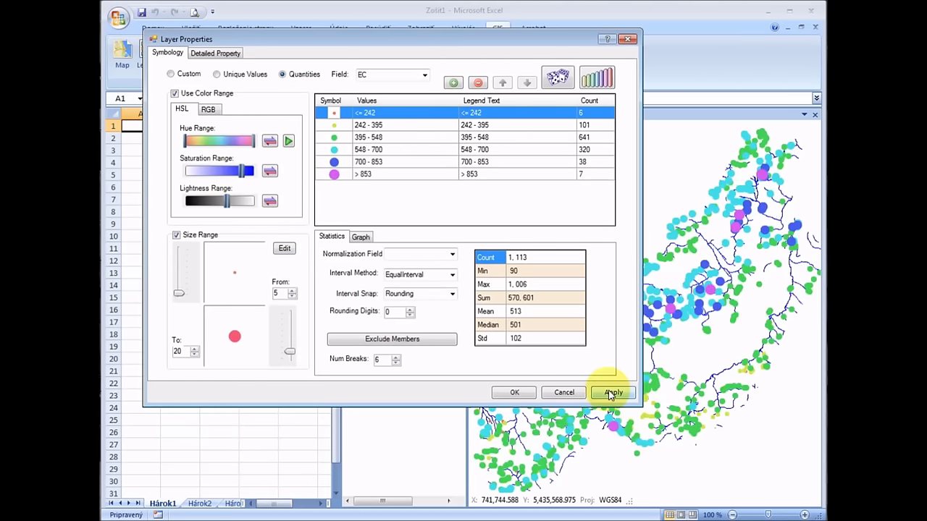
left_click(514, 393)
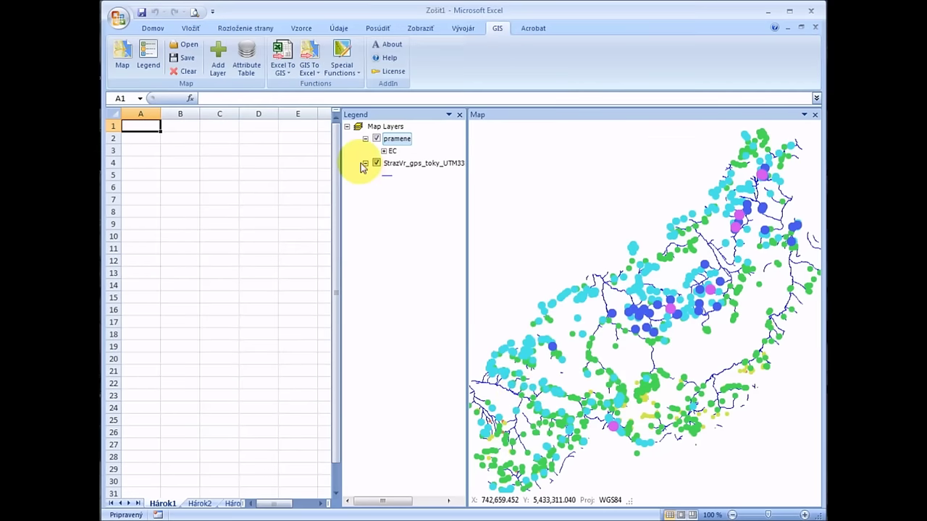
- Select the springs in the 548–700 EC class and create a layer from them
right_click(426, 206)
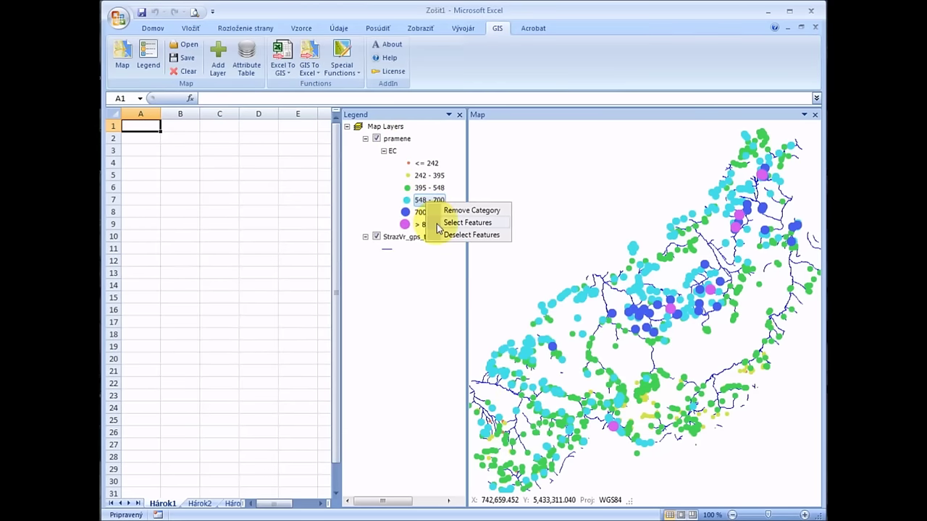
left_click(437, 225)
right_click(395, 139)
mouse_move(424, 210)
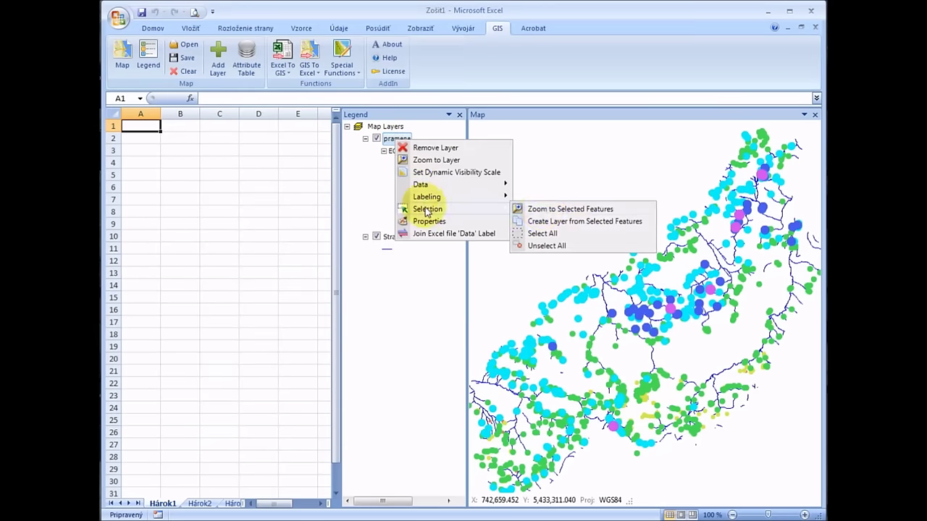
left_click(557, 221)
left_click(376, 163)
left_click(377, 163)
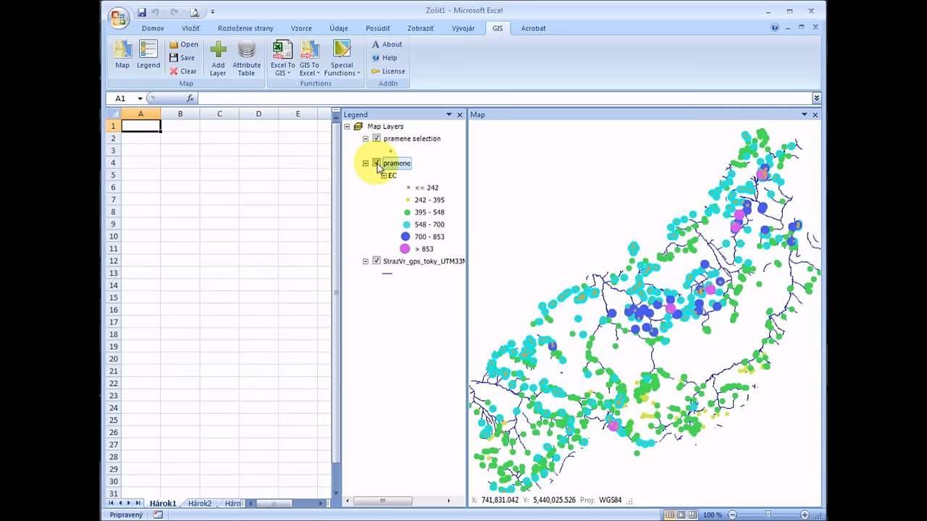
- Label the springs with the [Prameň] field, with halo and MiddleRight placement
right_click(401, 165)
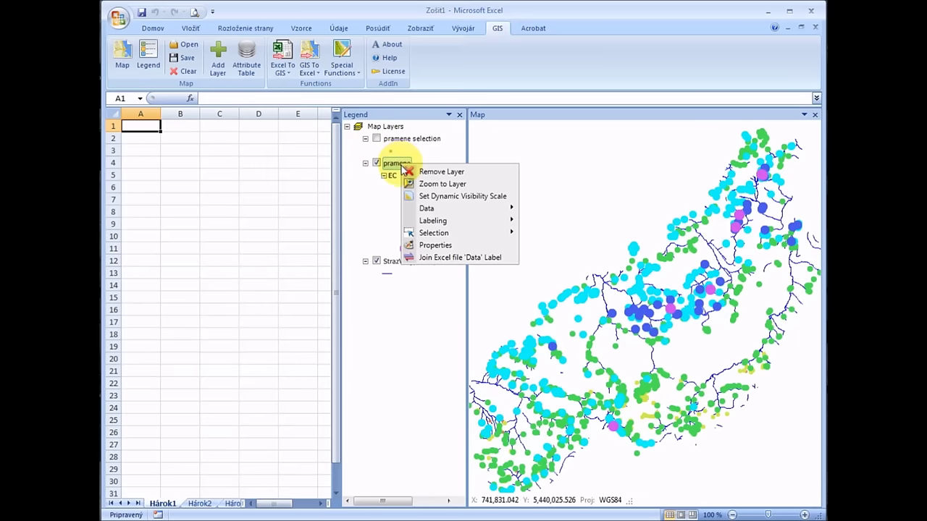
mouse_move(414, 209)
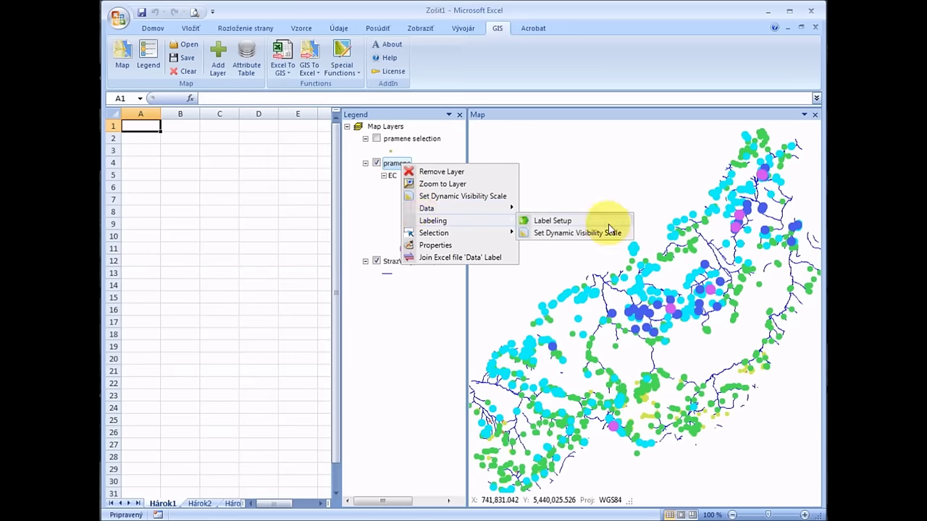
left_click(593, 219)
double_click(410, 132)
left_click(447, 107)
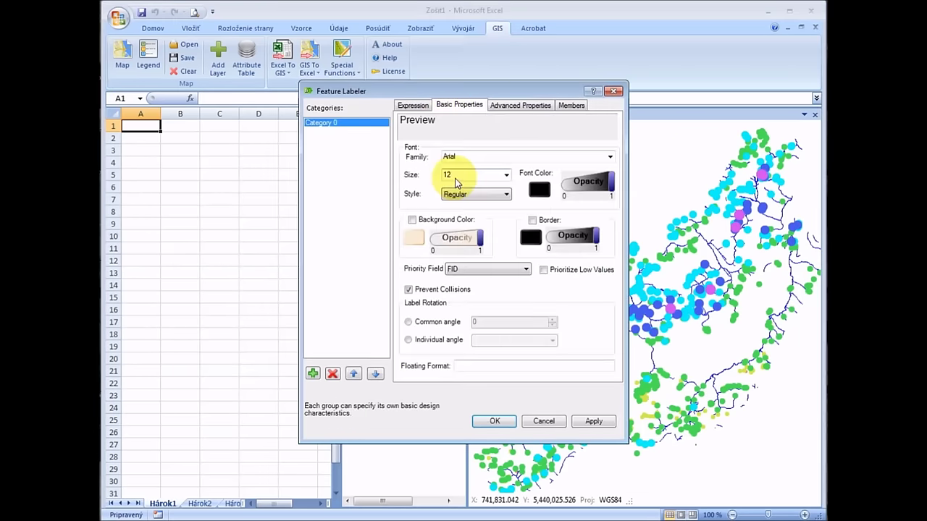
left_click(520, 105)
left_click(408, 182)
left_click(493, 236)
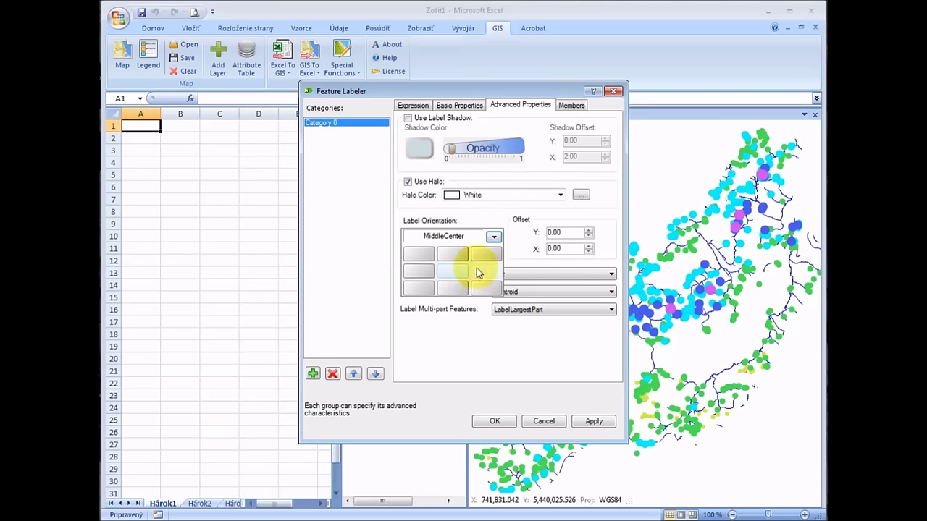
left_click(475, 273)
left_click(494, 421)
scroll(612, 247, "up", 2)
scroll(612, 247, "up", 3)
scroll(612, 248, "down", 5)
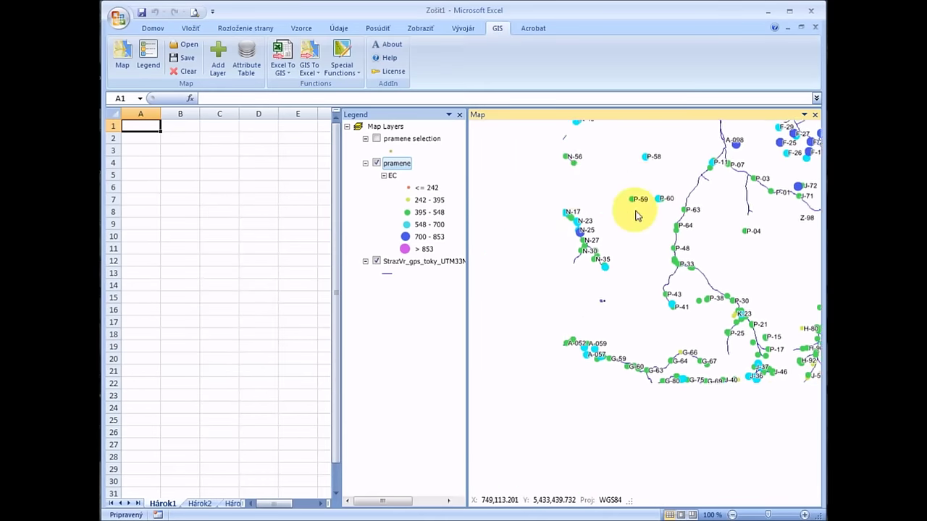
- Review the pramene layer's attribute table
scroll(558, 248, "up", 2)
scroll(569, 242, "up", 2)
scroll(572, 244, "down", 5)
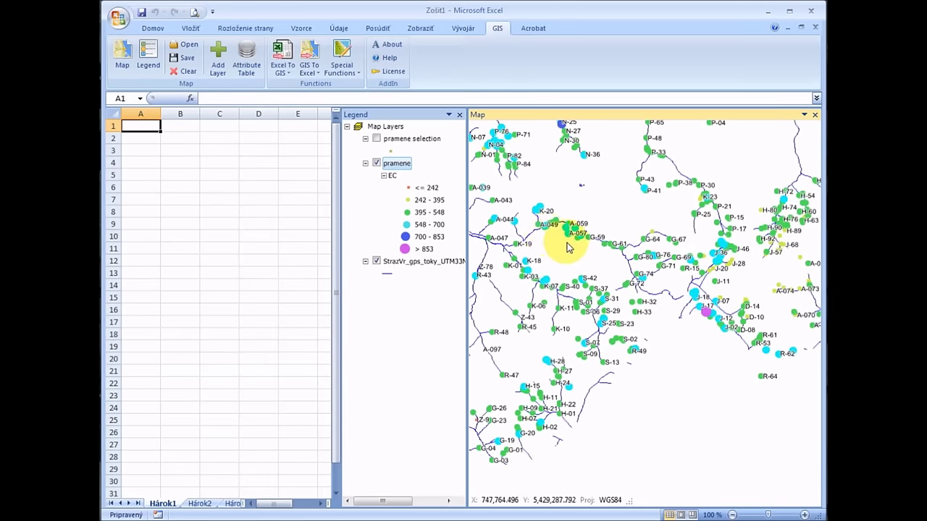
left_click(402, 166)
left_click(246, 60)
left_click(494, 42)
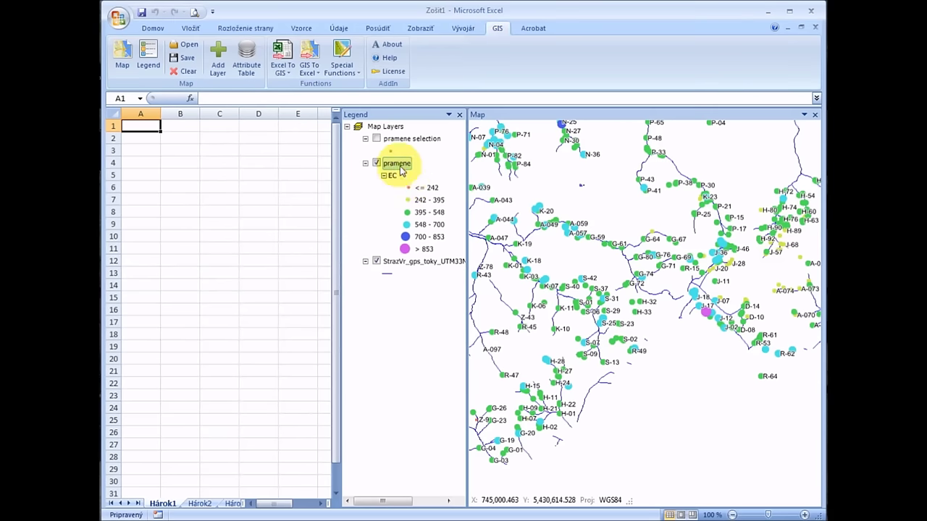
- Zoom to the pramene layer, then remove all layers with Clear
right_click(397, 165)
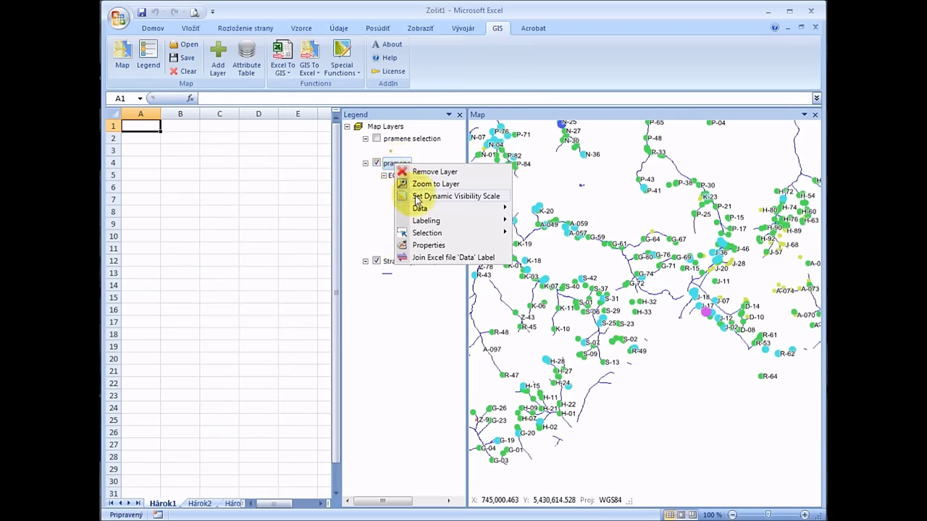
left_click(433, 183)
mouse_move(538, 331)
left_mouse_down()
mouse_move(576, 350)
mouse_move(591, 304)
left_mouse_up()
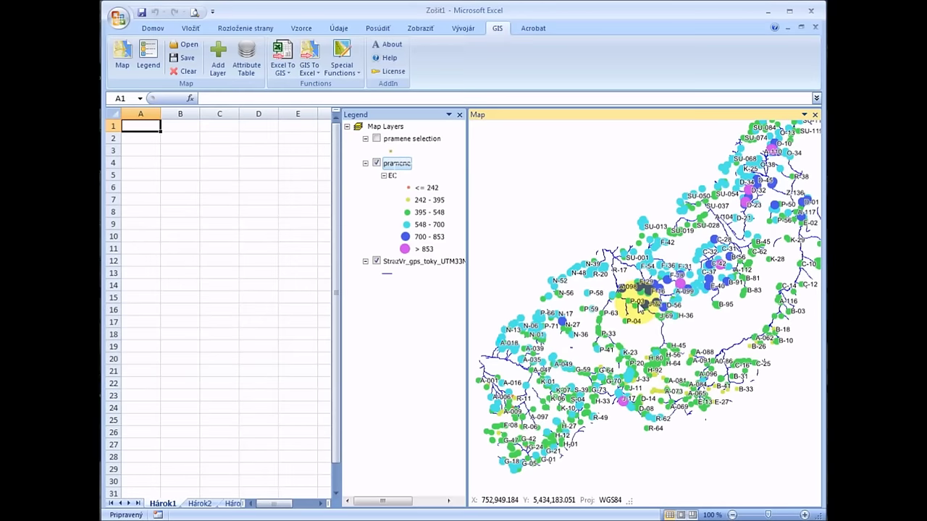
left_click(182, 70)
left_click(597, 317)
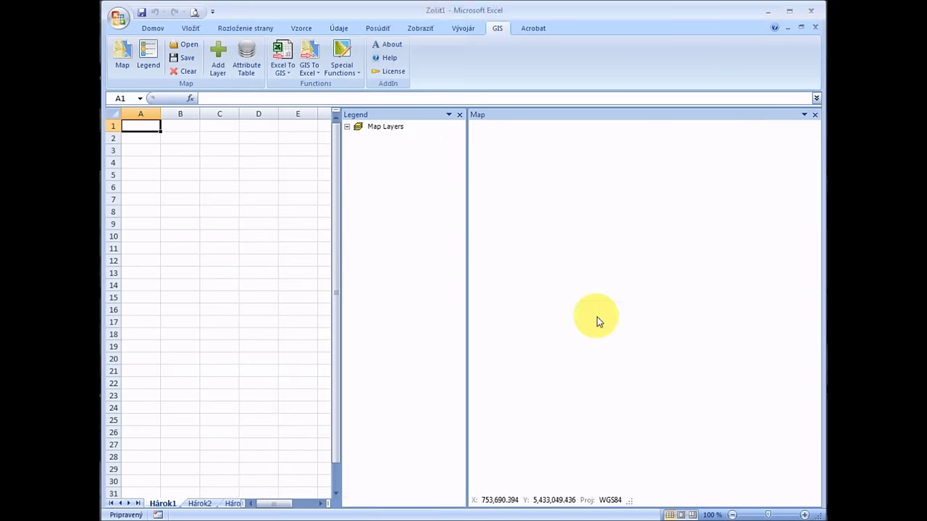
- Add the profily.shp point layer, confirming the reprojection
right_click(623, 172)
left_click(631, 179)
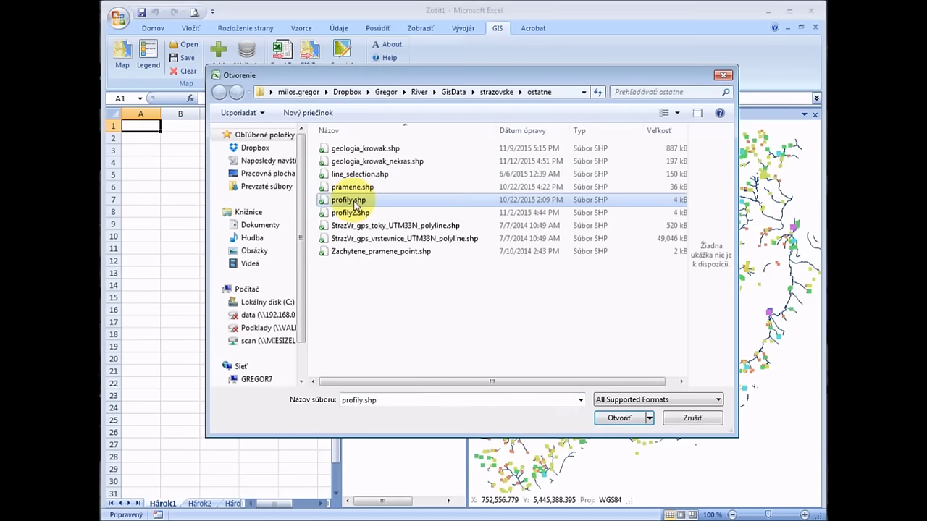
double_click(333, 197)
left_click(648, 317)
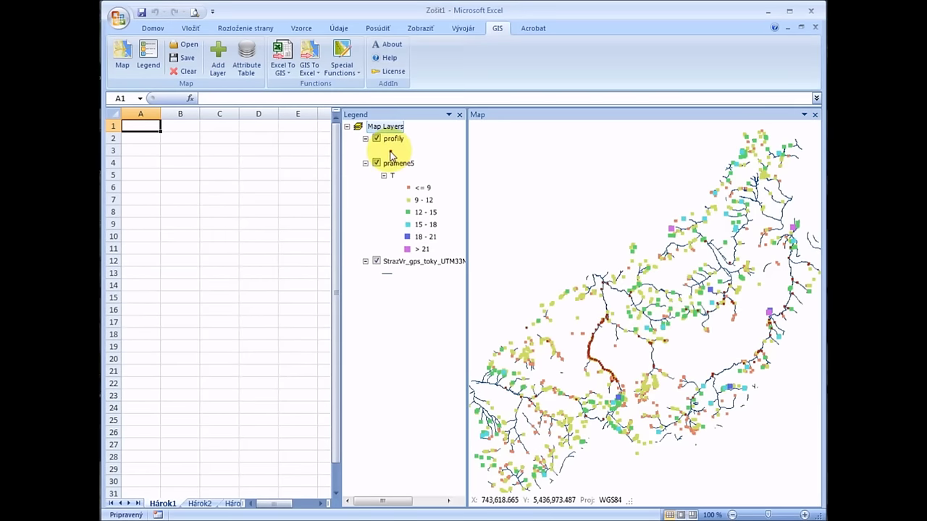
- Draw the profily points as yellow Diamond symbols with red outlines
double_click(390, 151)
left_click(420, 233)
left_click(416, 248)
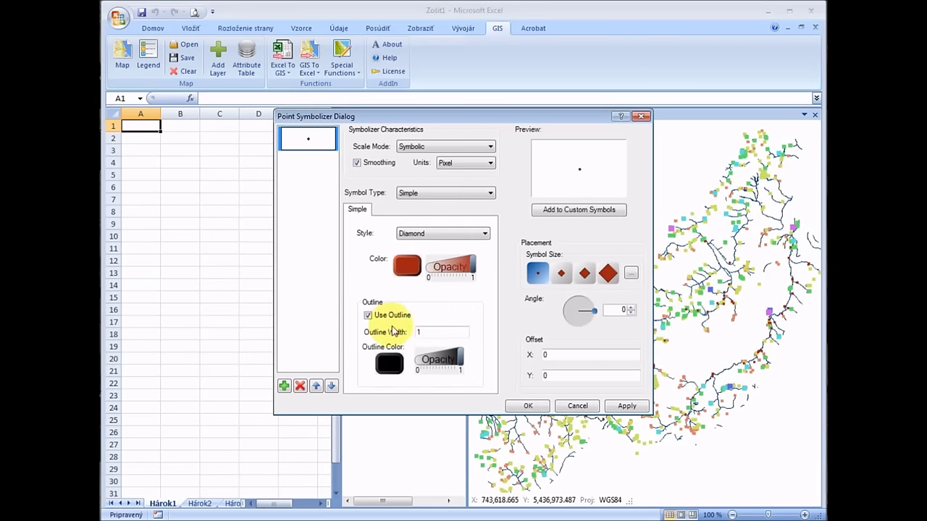
left_click(391, 363)
double_click(528, 141)
left_click(407, 266)
double_click(544, 128)
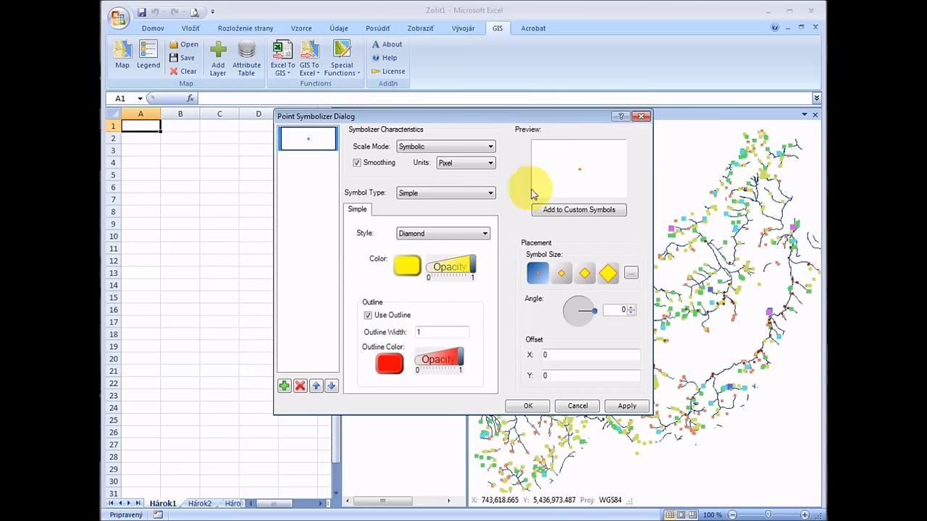
left_click(528, 405)
scroll(580, 272, "up", 2)
scroll(577, 275, "down", 2)
right_click(507, 172)
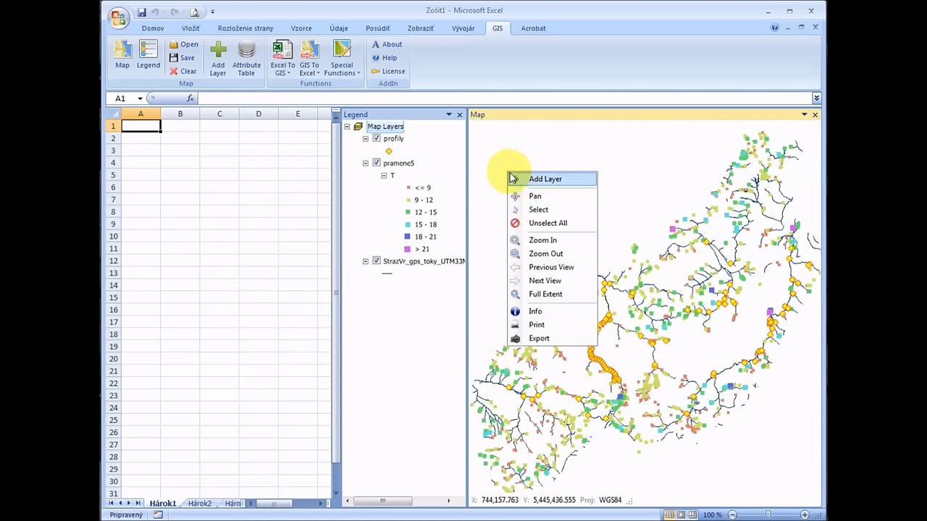
- Box-select the profile points along the central river
left_click(523, 210)
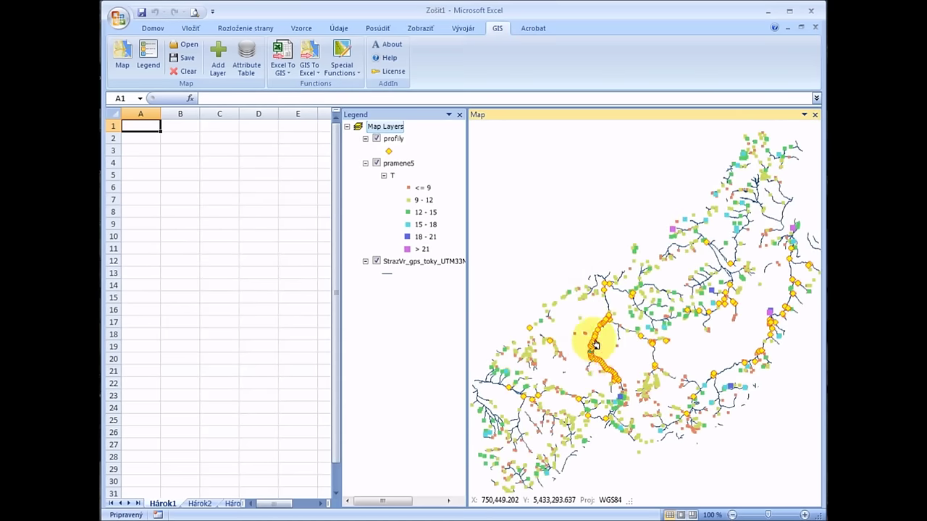
left_click_drag(579, 325, 634, 405)
right_click(579, 220)
left_click(600, 268)
- Zoom in on the river lined with profile points
right_click(573, 173)
left_click(592, 243)
left_click(681, 293)
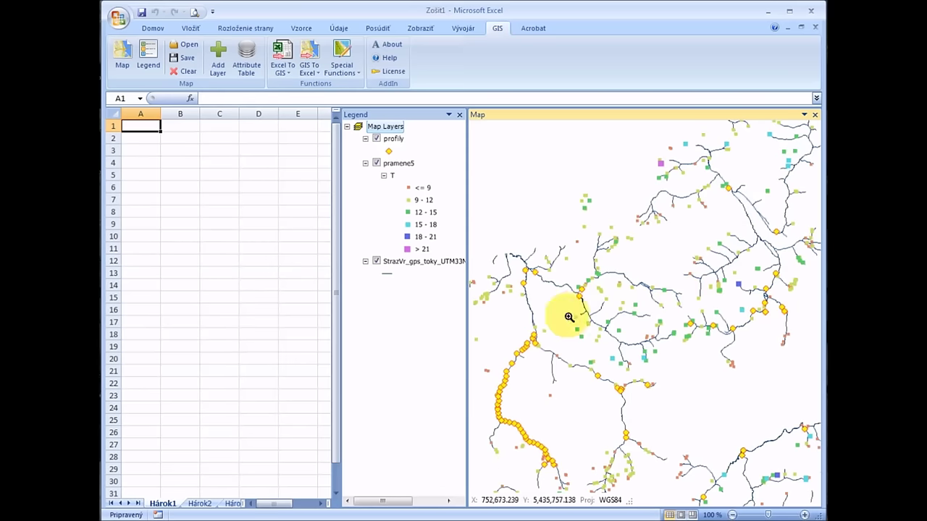
left_click_drag(497, 321, 563, 491)
- Zoom the map back out twice to the wider view
right_click(534, 205)
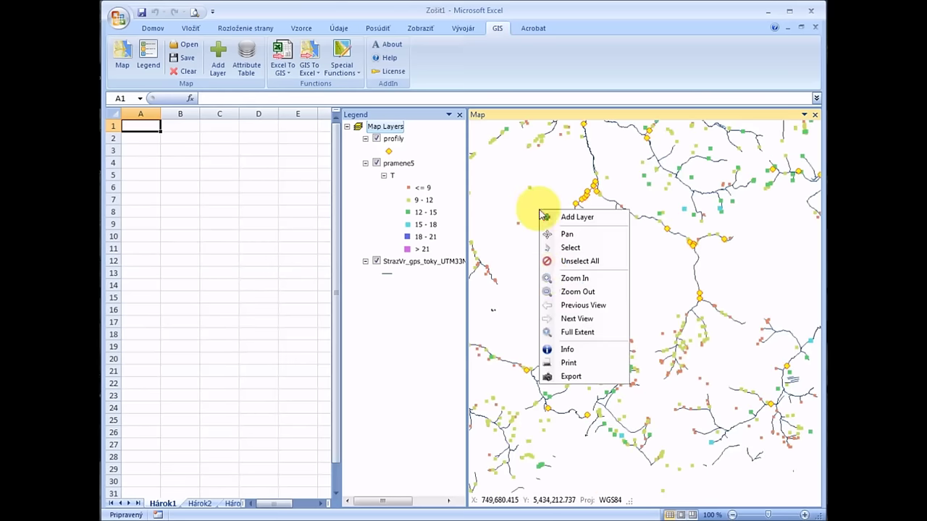
left_click(539, 288)
left_click(600, 285)
right_click(600, 286)
left_click(620, 372)
left_click(621, 341)
- Identify the features at a map spot and move the Identify window aside
right_click(621, 250)
left_click(625, 387)
left_click(697, 259)
left_click_drag(286, 25, 376, 63)
- Inspect the attributes of spring 879 and profile 88, then close Identify
left_click_drag(387, 196, 378, 347)
left_click(585, 322)
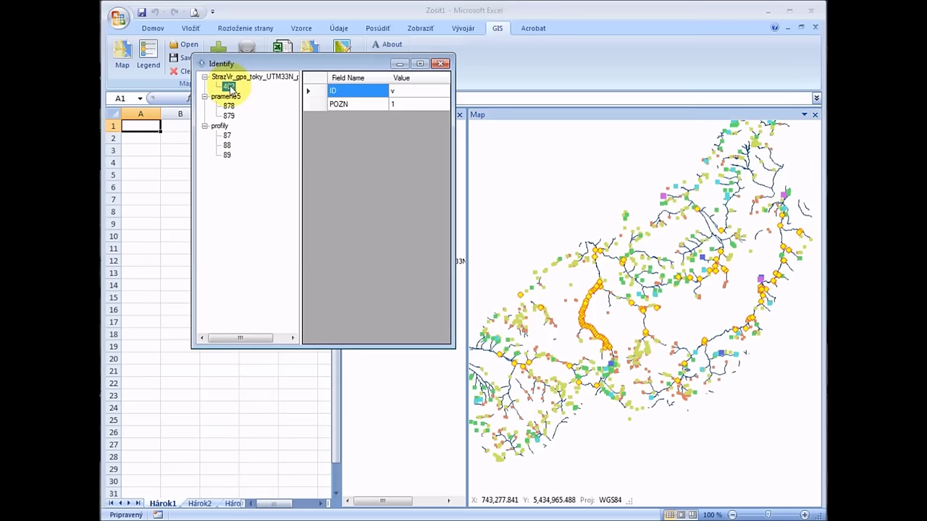
left_click(228, 116)
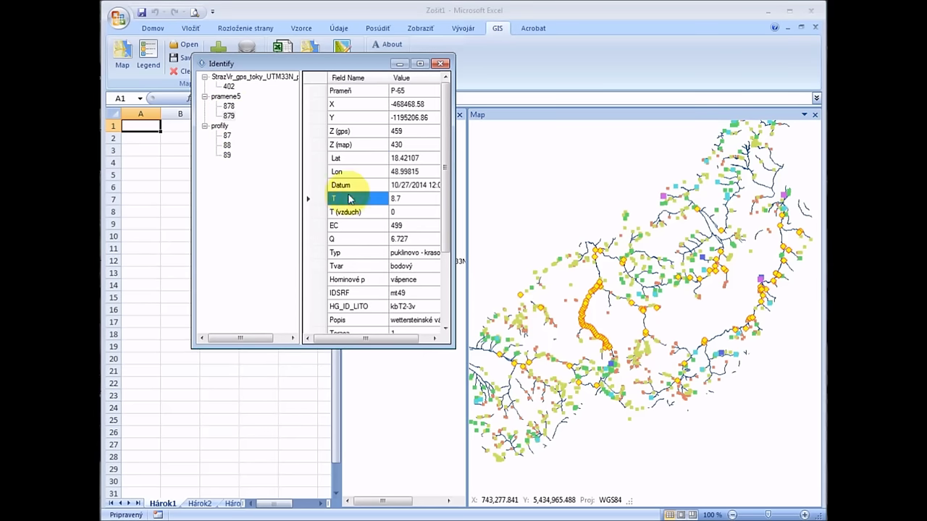
left_click(227, 145)
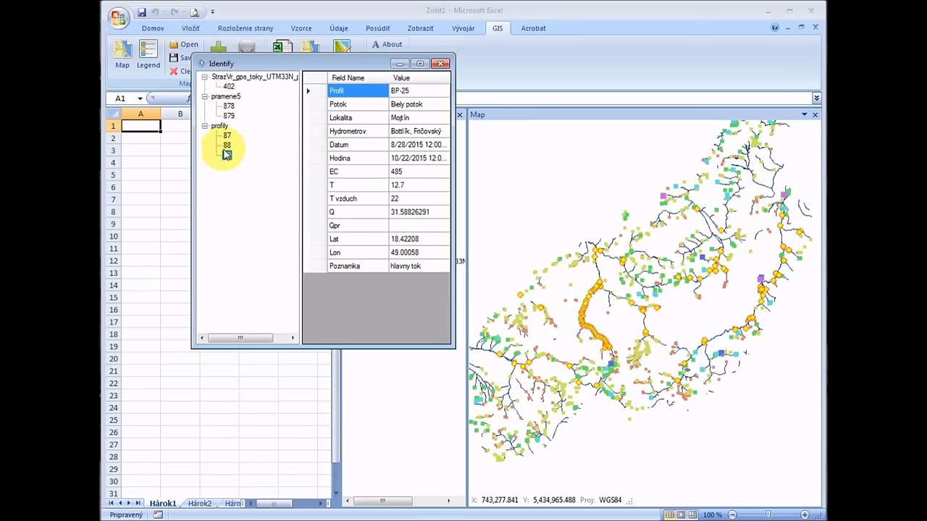
left_click(440, 63)
- Export the map to the Desktop as Map_Export.bmp and close Photo Viewer
right_click(507, 218)
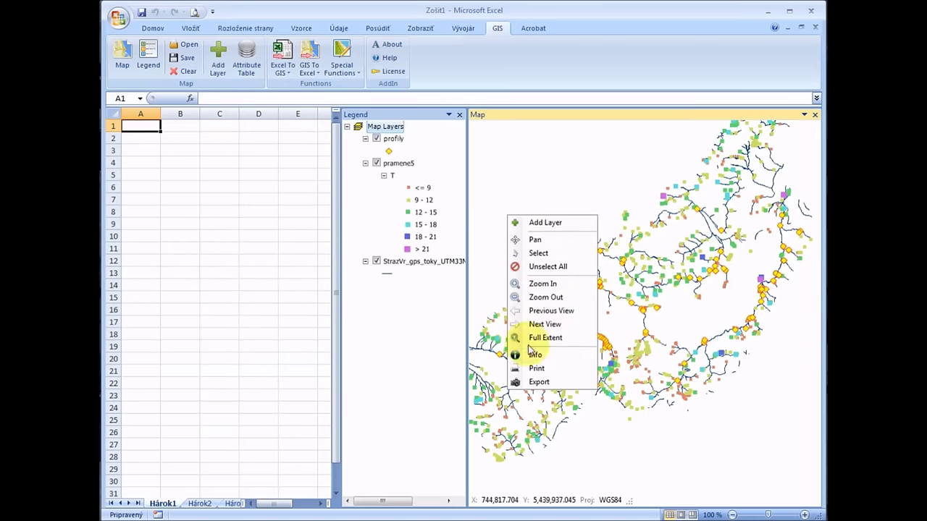
left_click(526, 384)
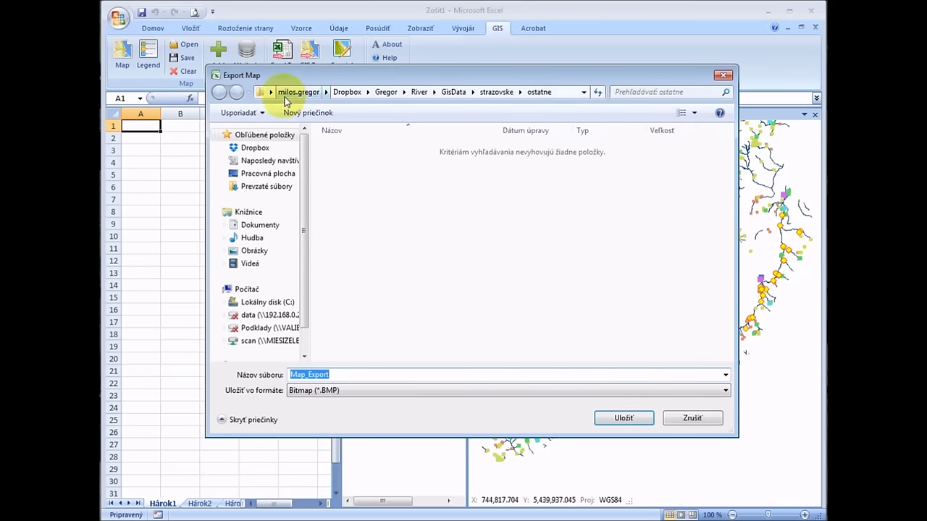
left_click(267, 174)
left_click(623, 418)
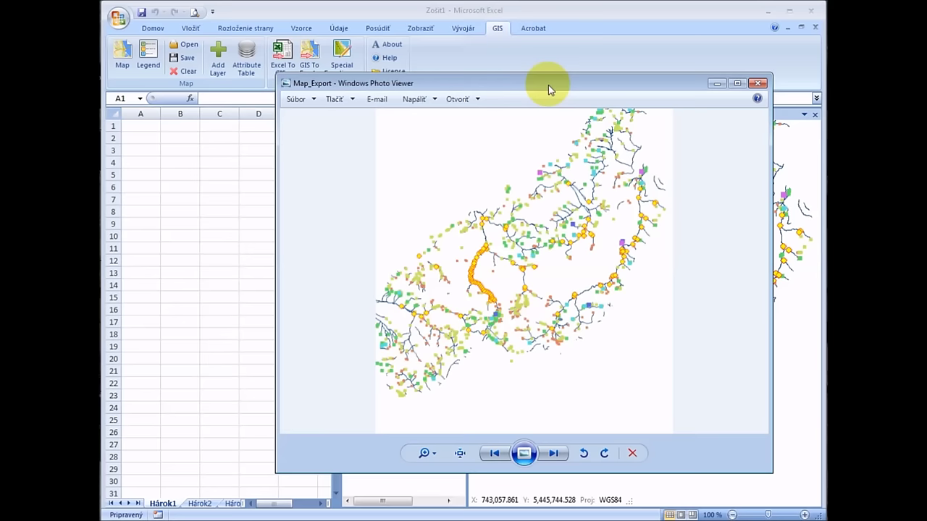
scroll(496, 265, "up", 3)
scroll(496, 265, "down", 3)
left_click(757, 83)
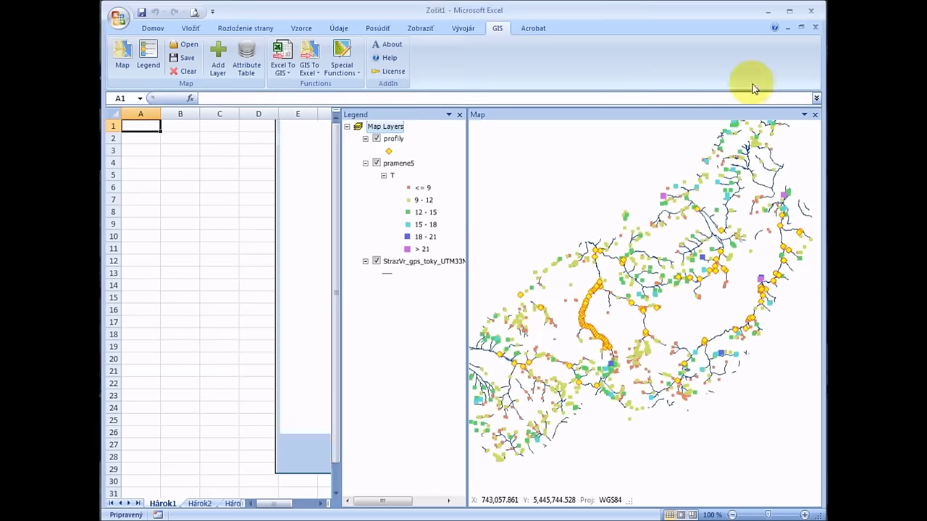
right_click(586, 190)
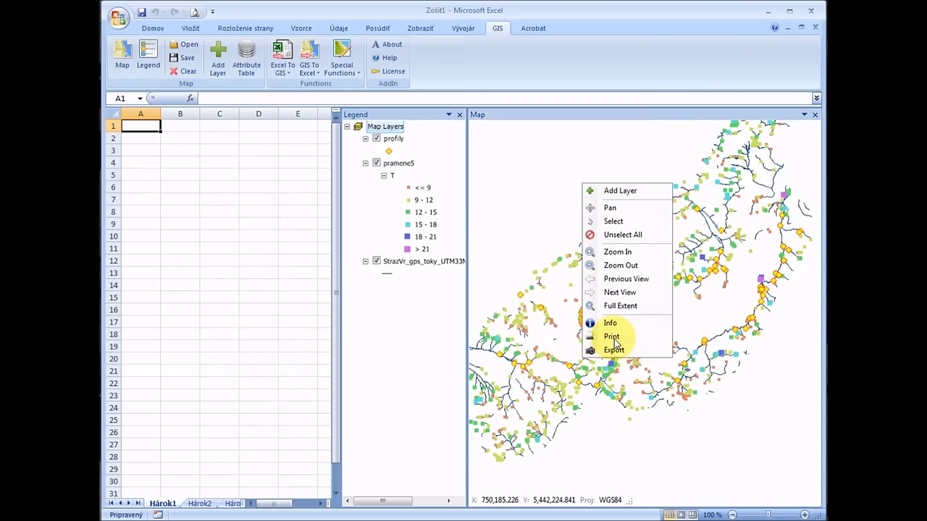
- Send the map to a print layout and reposition the Map 1 frame
left_click(636, 337)
left_click(372, 186)
left_click_drag(373, 186, 388, 205)
- Maximize the layout, zoom to 75%, and enlarge Map 1 to about 625×580
left_click_drag(372, 94, 246, 15)
key("super+Up")
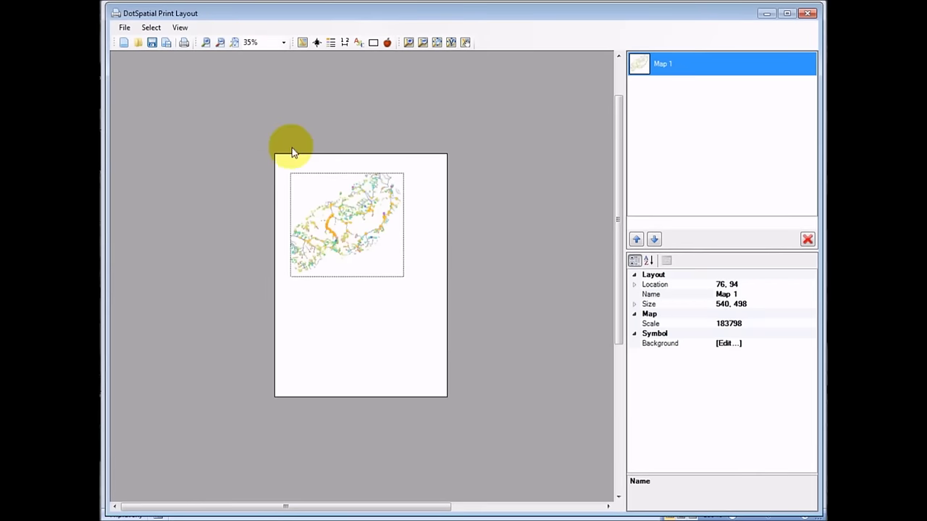
scroll(263, 45, "down", 1)
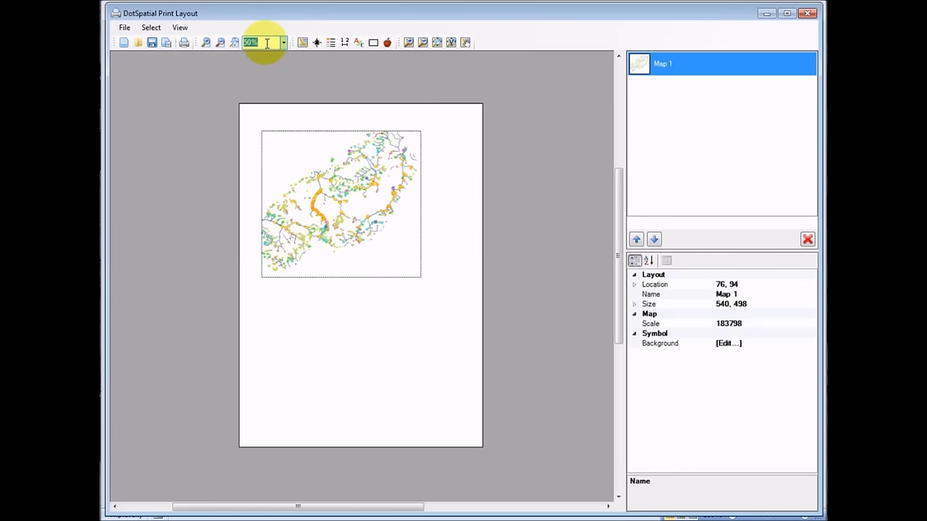
left_click(279, 64)
scroll(606, 258, "up", 2)
mouse_move(310, 251)
left_mouse_down()
mouse_move(326, 253)
mouse_move(322, 243)
left_mouse_up()
left_click_drag(464, 382, 498, 409)
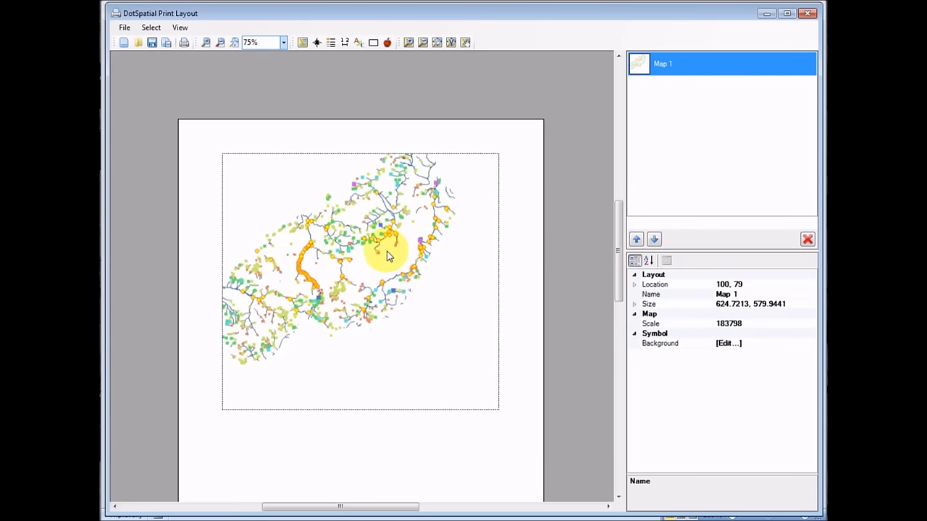
- Place a scale bar below the map and a narrowed north arrow on the page
left_click(345, 42)
left_click(341, 364)
left_click(514, 412)
left_click(334, 42)
left_click(316, 42)
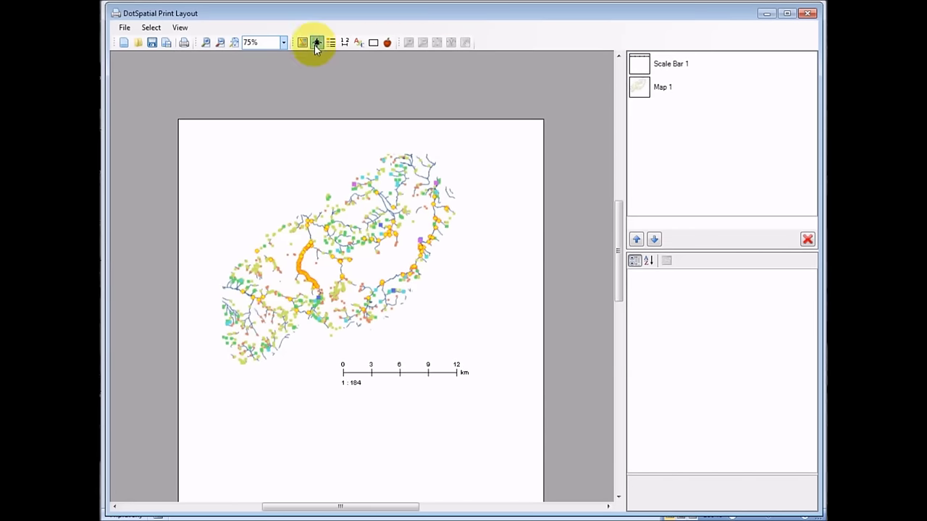
left_click(233, 182)
mouse_move(352, 213)
left_mouse_down()
mouse_move(265, 213)
mouse_move(276, 181)
left_mouse_up()
left_click(222, 182)
left_click(398, 147)
- Add a legend below the scale bar, resized to a single column
left_click(331, 42)
left_click(208, 417)
left_click_drag(329, 455, 507, 457)
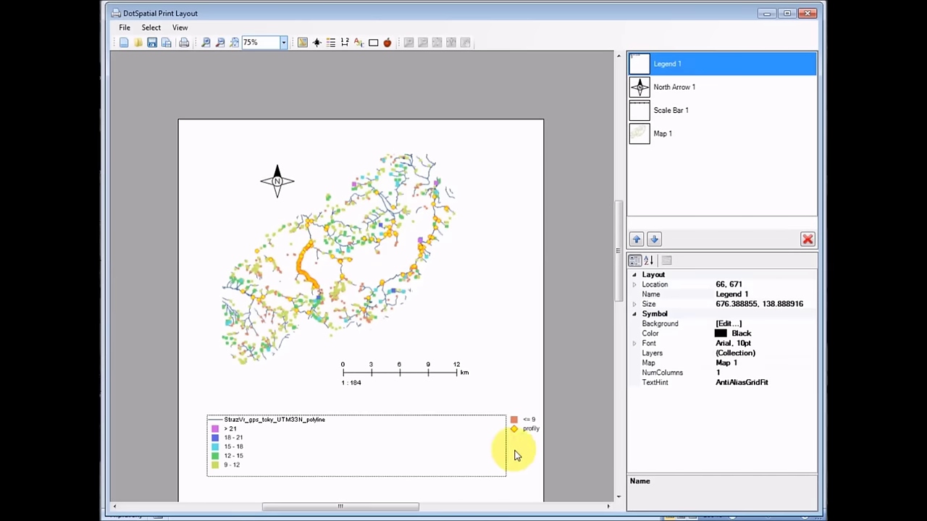
left_click_drag(362, 416, 357, 394)
left_click_drag(505, 443, 345, 441)
left_click(473, 445)
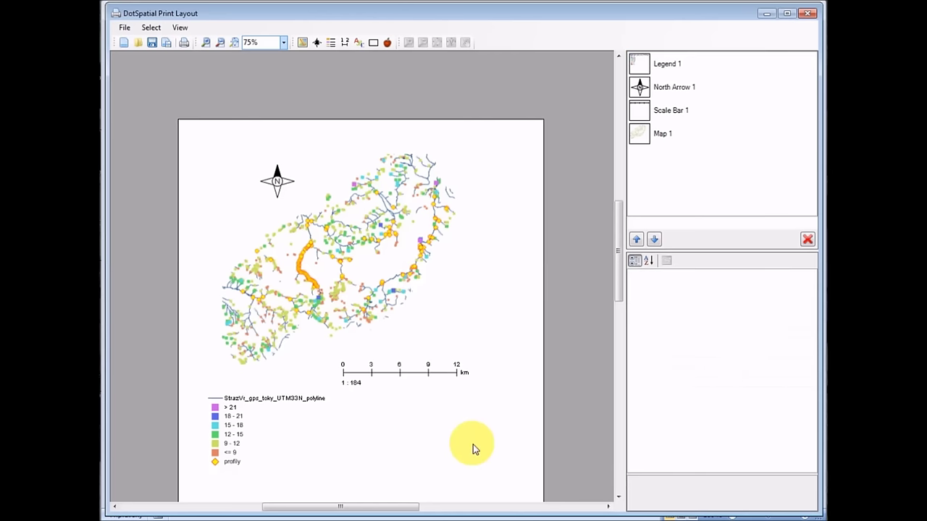
- Add a 'Sample map' text box at the page's top-left in size 40 red font
left_click(373, 43)
left_click(239, 141)
type("Sample map")
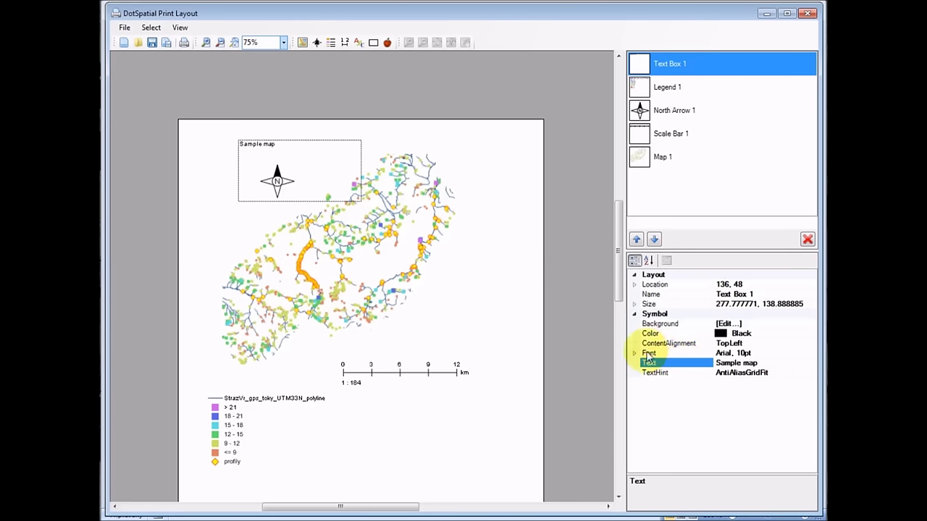
double_click(648, 353)
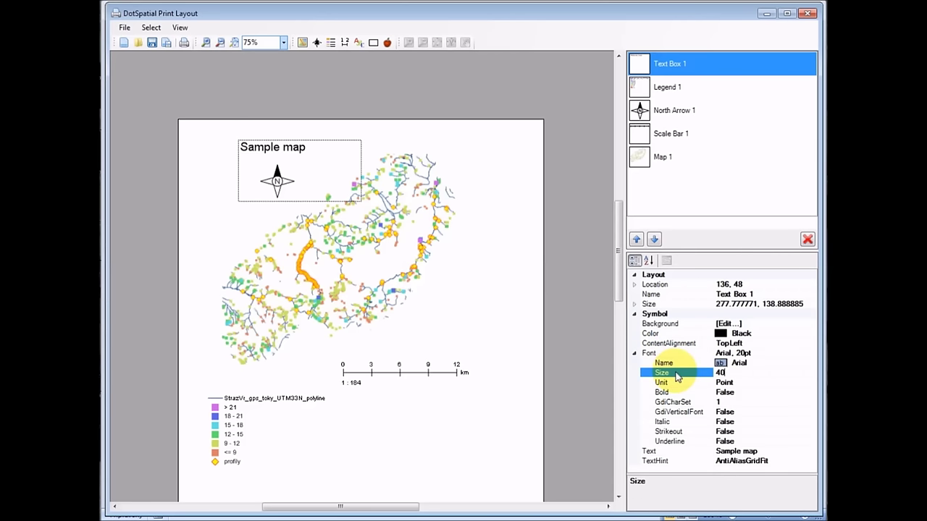
left_click(739, 333)
left_click(810, 333)
left_click(711, 453)
mouse_move(356, 181)
left_mouse_down()
mouse_move(466, 169)
mouse_move(325, 155)
left_mouse_up()
- Adjust the title's position on the page and fit the whole page in view
left_click(456, 289)
mouse_move(285, 180)
left_mouse_down()
mouse_move(252, 194)
mouse_move(265, 189)
left_mouse_up()
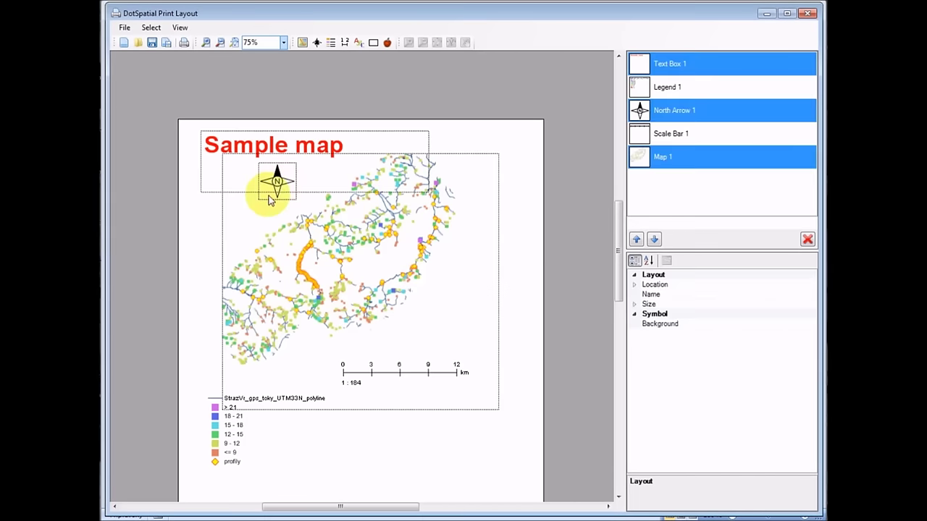
left_click(202, 231)
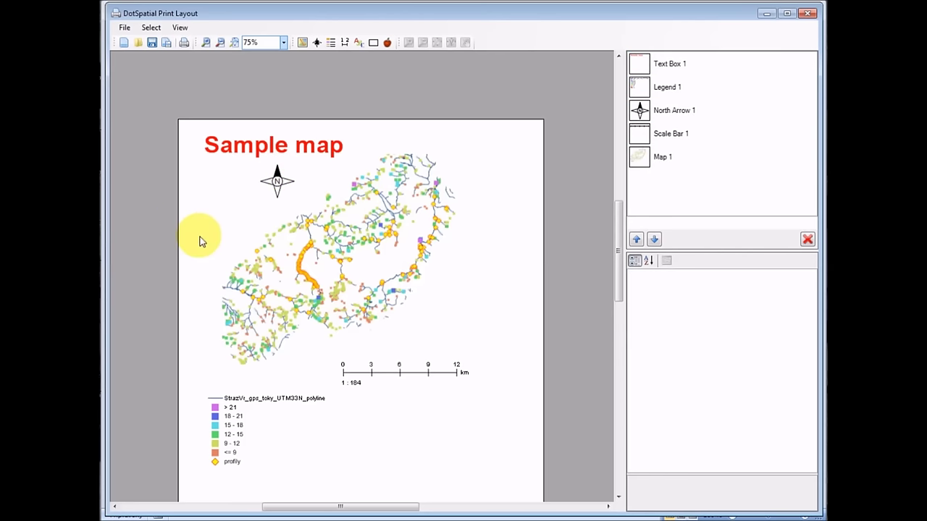
left_click_drag(616, 239, 616, 251)
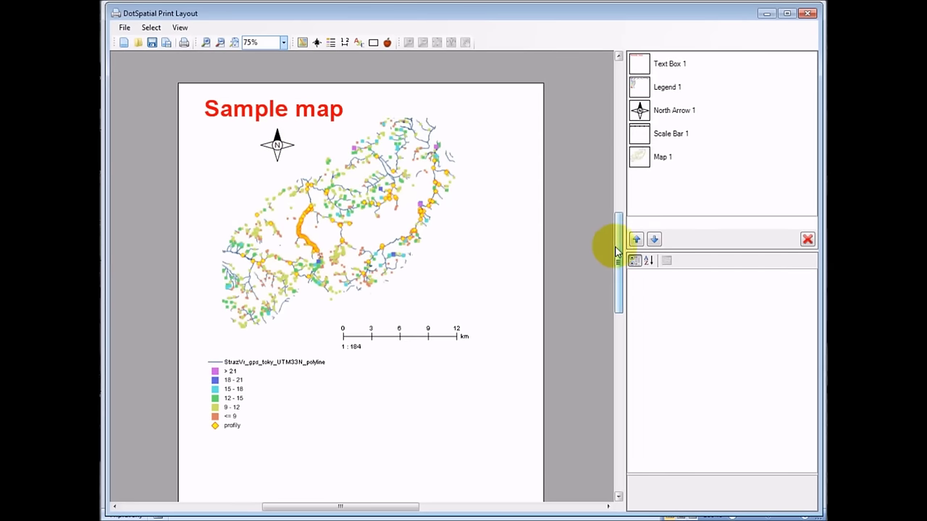
left_click(234, 42)
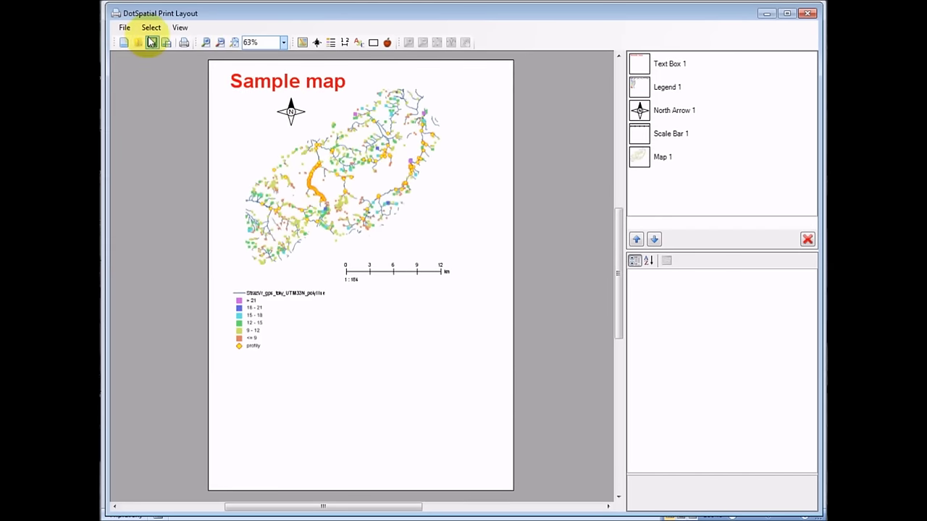
- Start saving the layout as PNG, cancel, then open the Pramene workbook in Excel
left_click(126, 31)
left_click(138, 89)
left_click(231, 347)
left_click(235, 369)
left_click(589, 377)
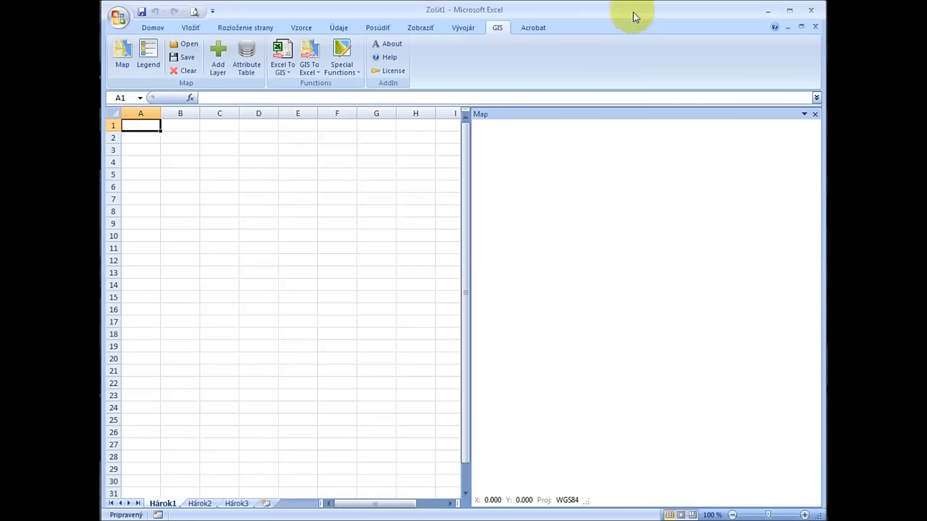
left_click(119, 16)
left_click(210, 53)
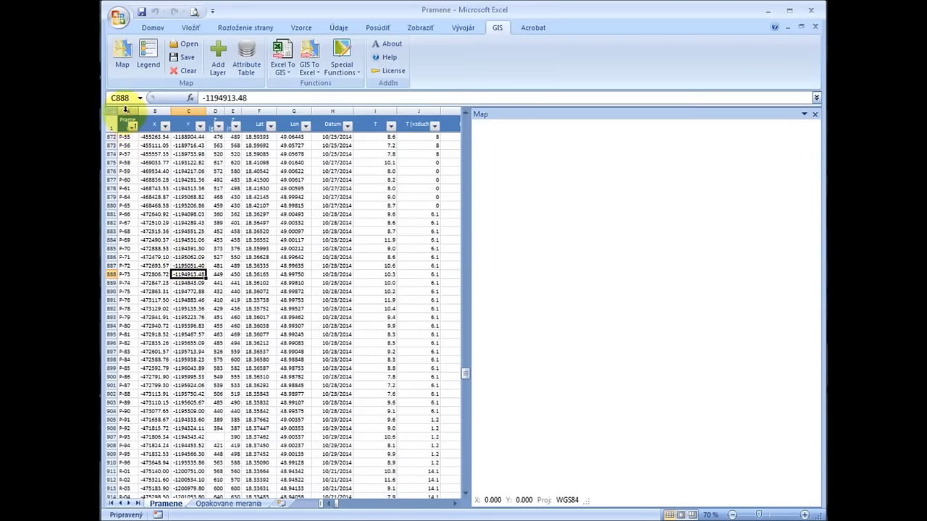
- Create a point layer from columns A–I with Lat as X and Lon as Y
left_click_drag(125, 110, 369, 111)
left_click(282, 65)
left_click(292, 86)
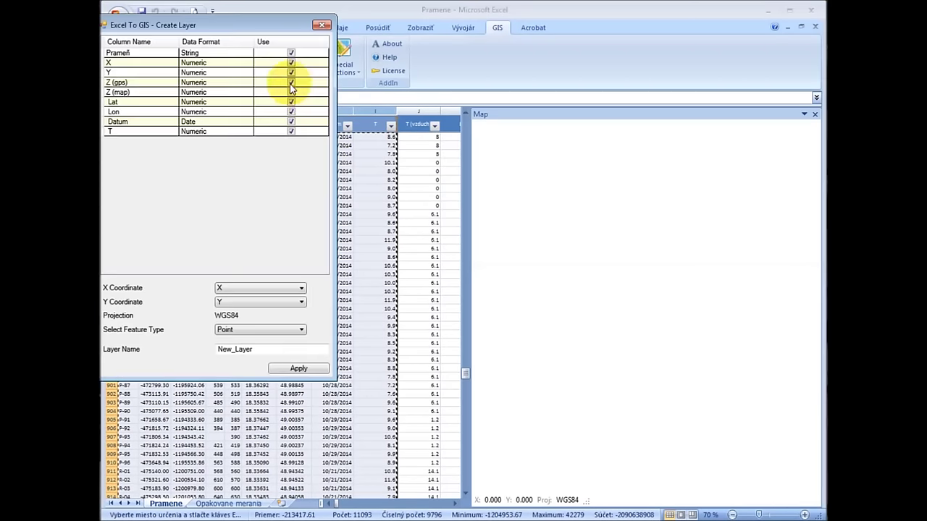
left_click(251, 290)
left_click(243, 326)
left_click(243, 302)
left_click(233, 338)
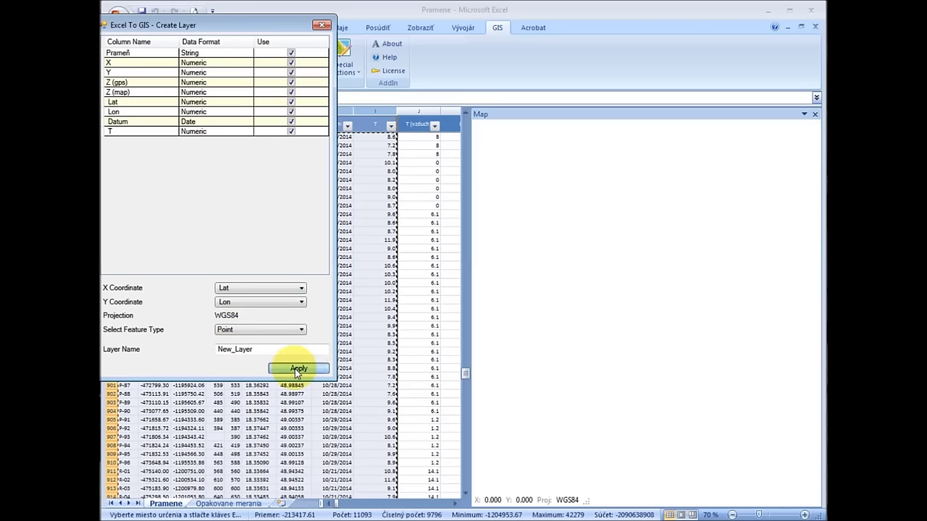
left_click(294, 369)
key("Return")
- Build a Delaunay Polygon layer named New_Layer2 from the same data
left_click(243, 332)
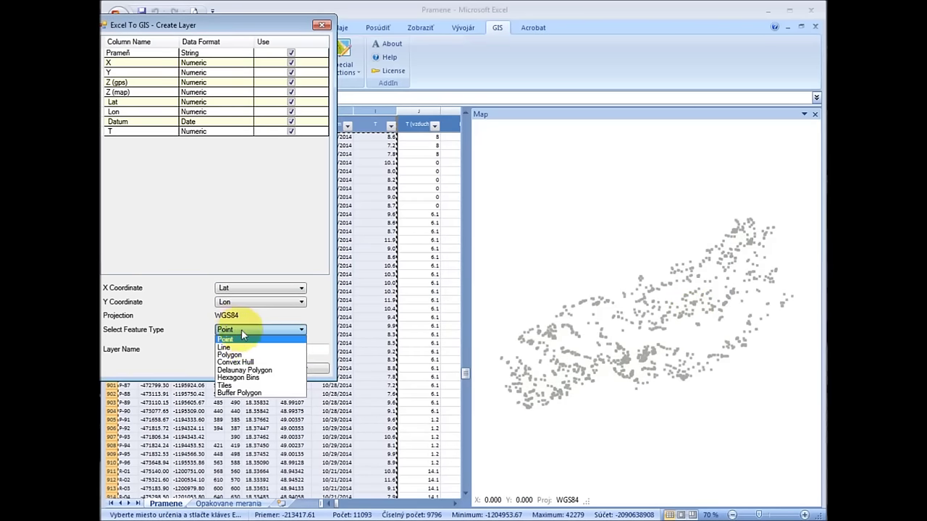
left_click(248, 372)
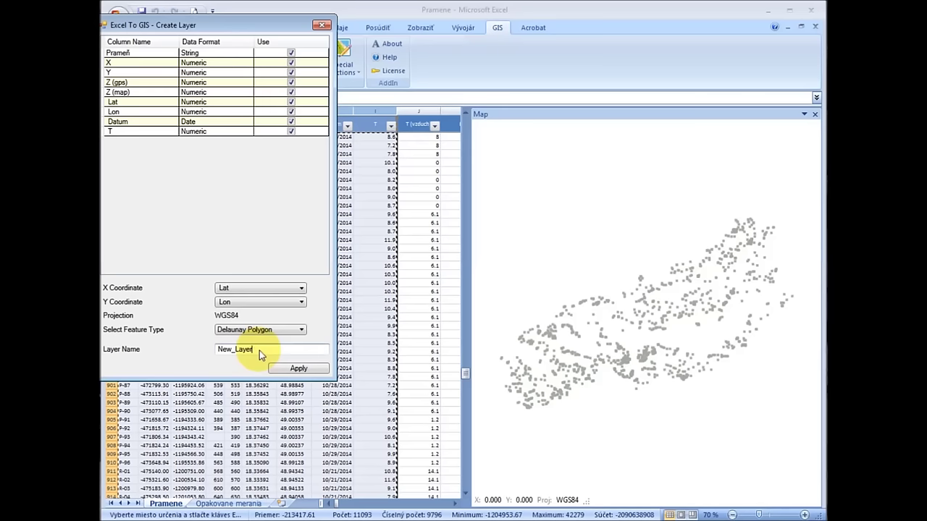
type("2")
left_click(298, 369)
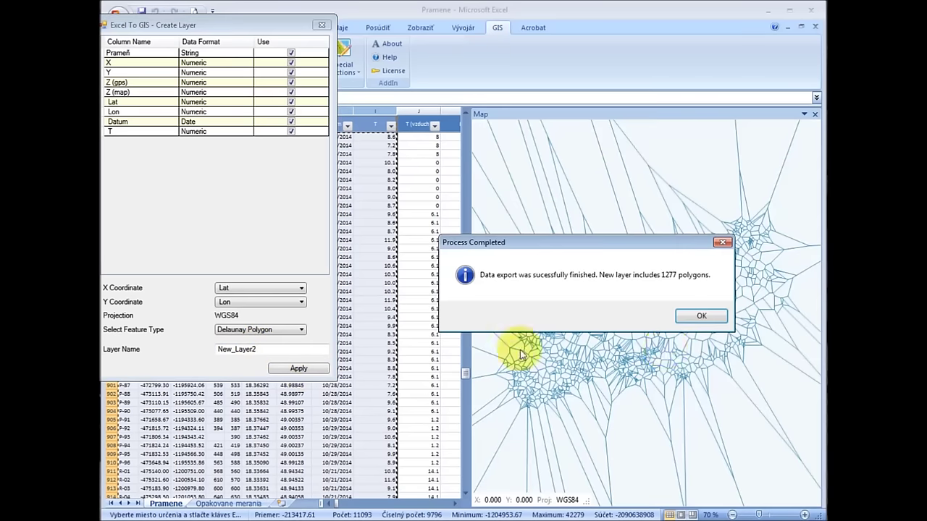
left_click(646, 314)
- Build a Line layer named New_Layer3 from the spring points
left_click(246, 330)
left_click(248, 348)
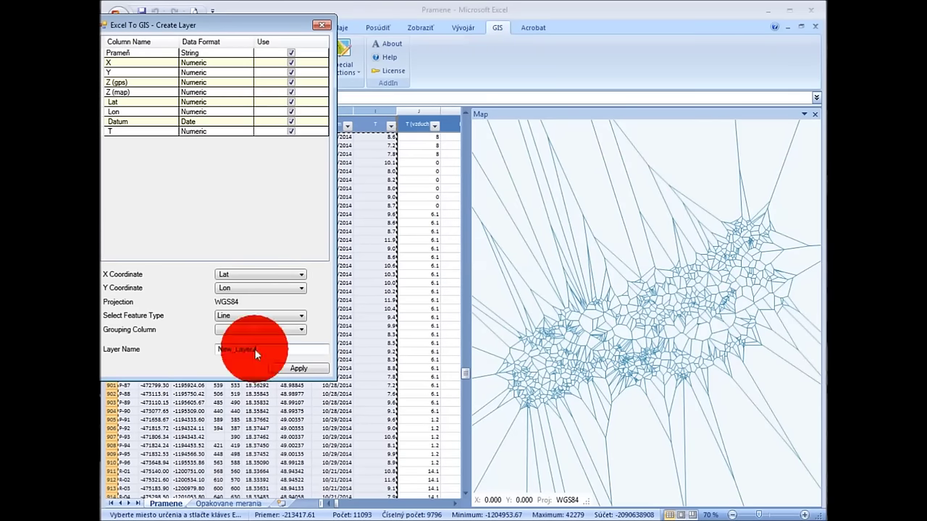
type("3")
left_click(274, 368)
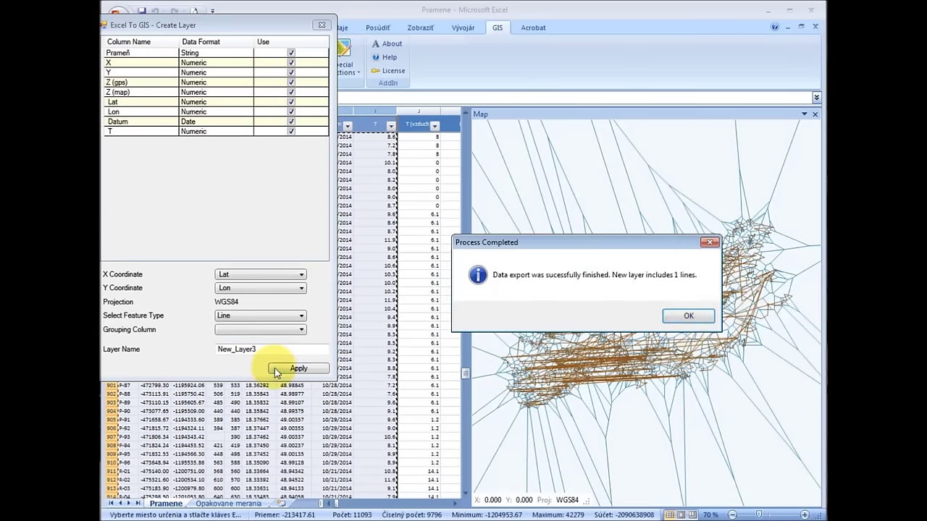
left_click(669, 319)
left_click(268, 319)
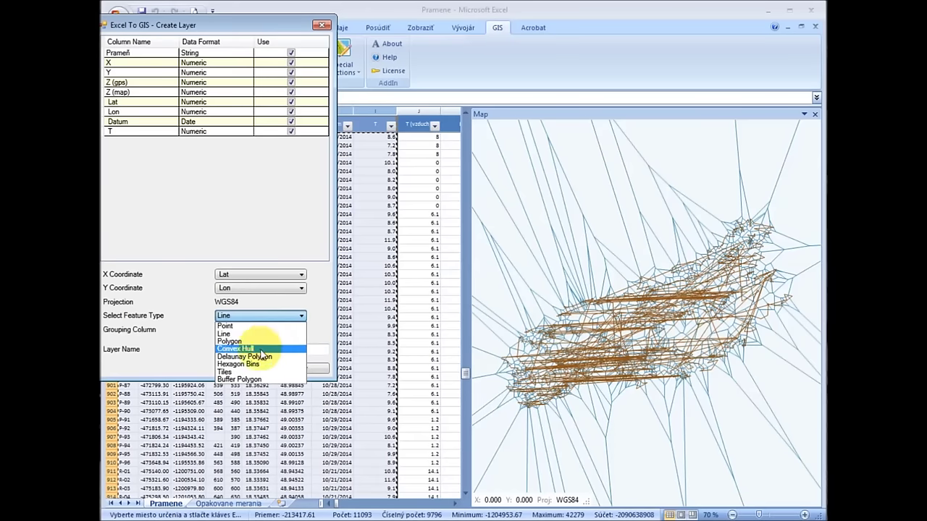
- Build a Convex Hull layer from the spring points
left_click(262, 349)
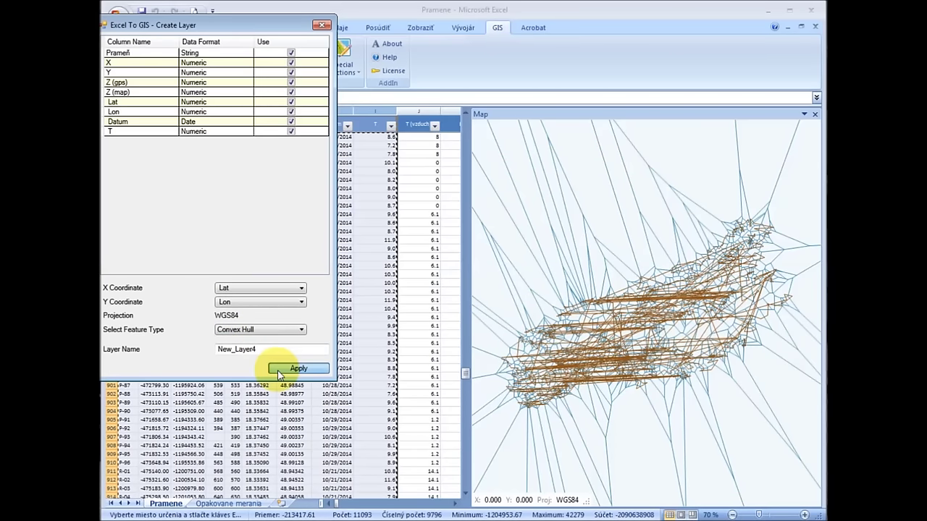
left_click(280, 371)
left_click(647, 313)
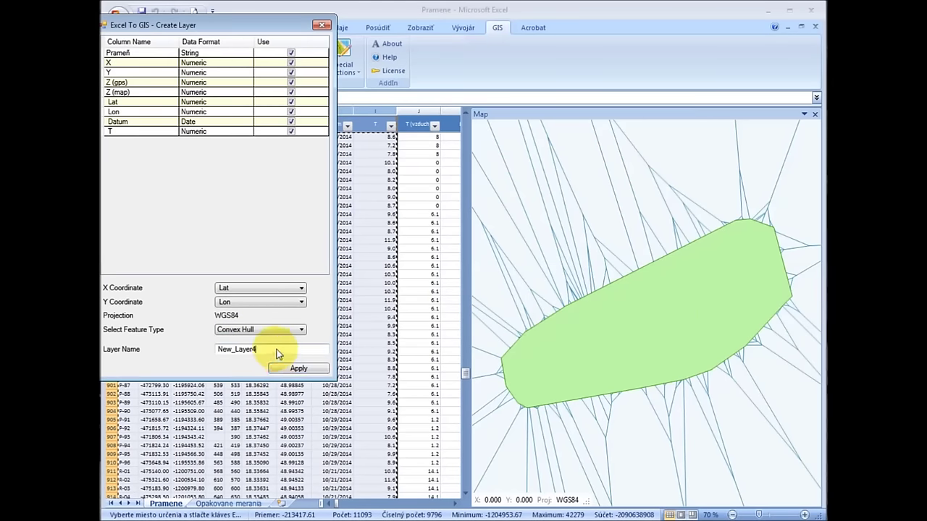
- Try a Hexagon Bins layer averaging column T, which fails on empty cells
left_click(280, 330)
left_click(271, 378)
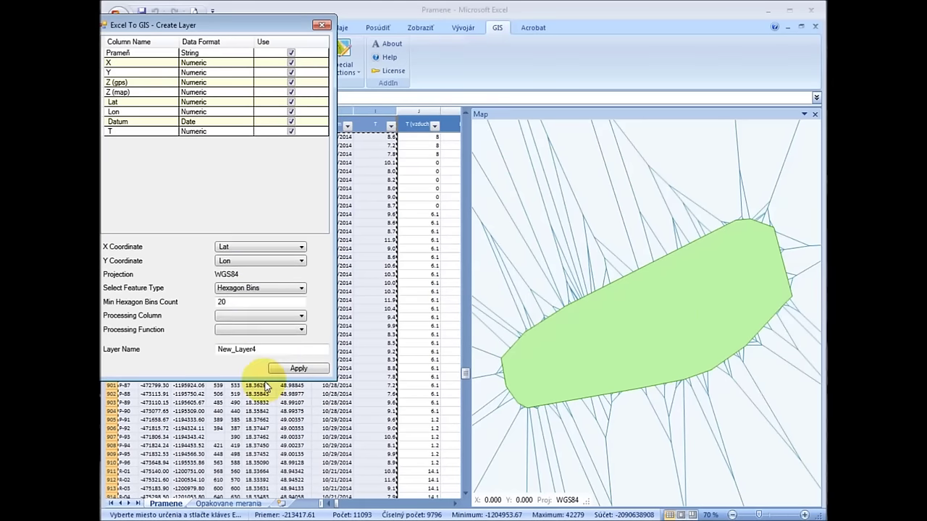
left_click(266, 318)
left_click(244, 366)
left_click(261, 330)
left_click(243, 355)
left_click(282, 371)
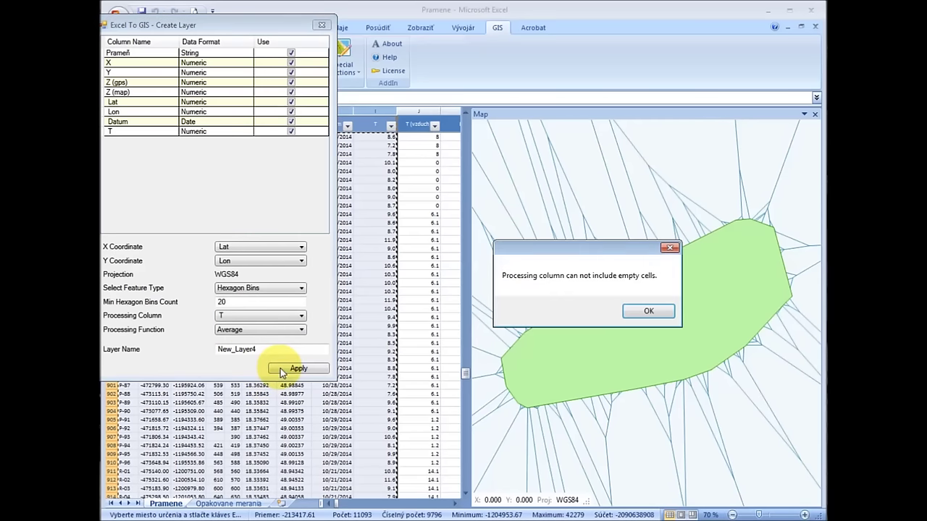
left_click(644, 313)
- Build the Hexagon Bins layer using X as the processing column instead
left_click(261, 316)
left_click(230, 327)
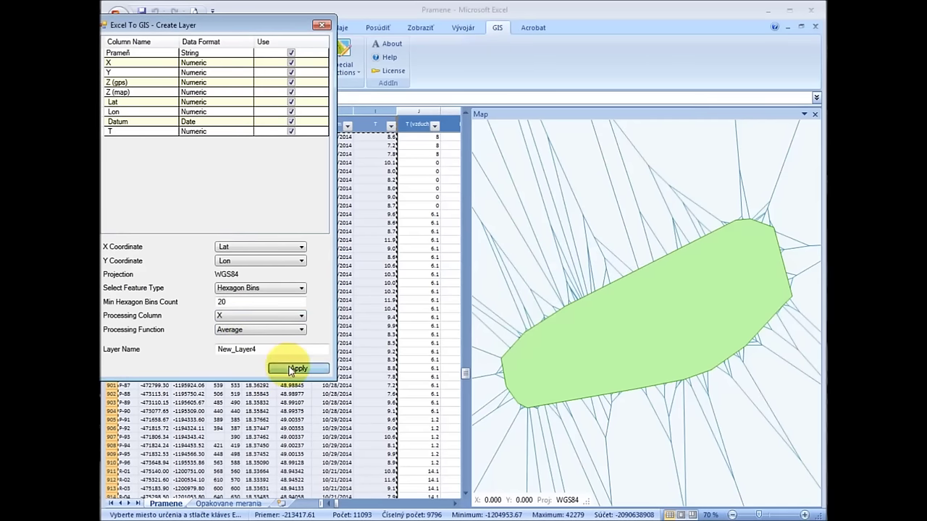
left_click(291, 369)
left_click(688, 318)
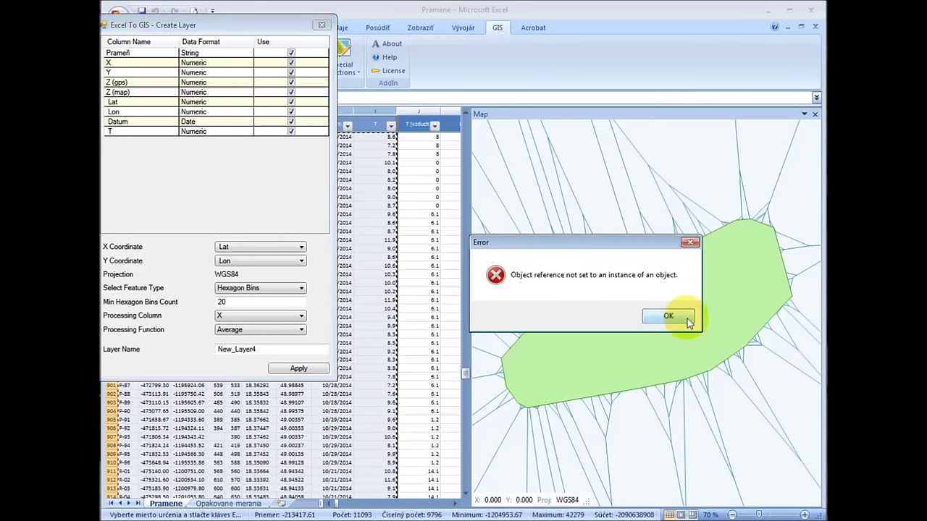
left_click(678, 314)
left_click(295, 370)
left_click(698, 322)
- Build a Tiles layer New_Layer6 averaging X, with empty tiles allowed
left_click(247, 289)
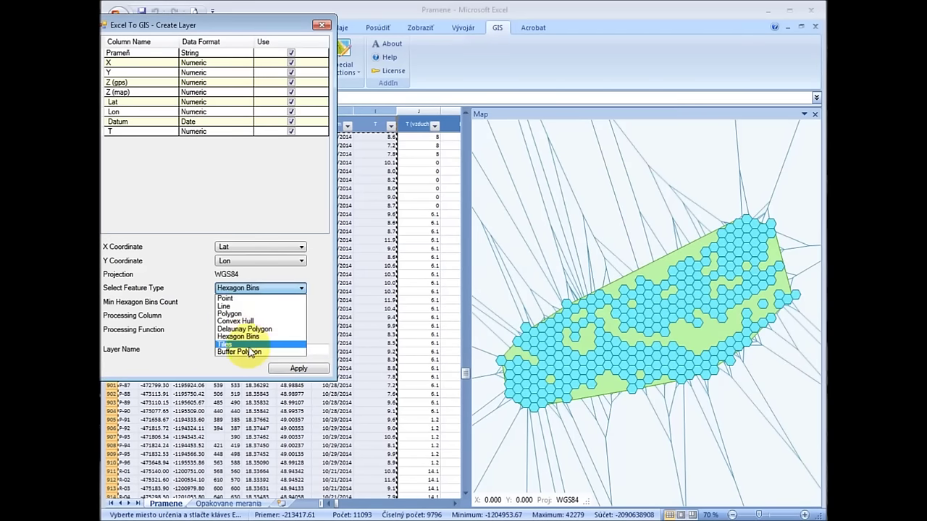
left_click(250, 348)
left_click(246, 301)
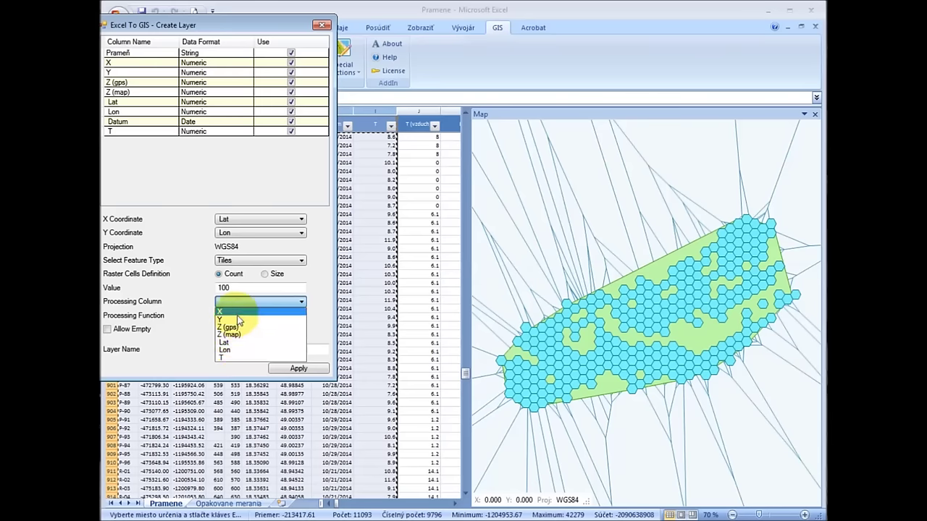
left_click(230, 312)
left_click(239, 316)
left_click(231, 340)
left_click(129, 330)
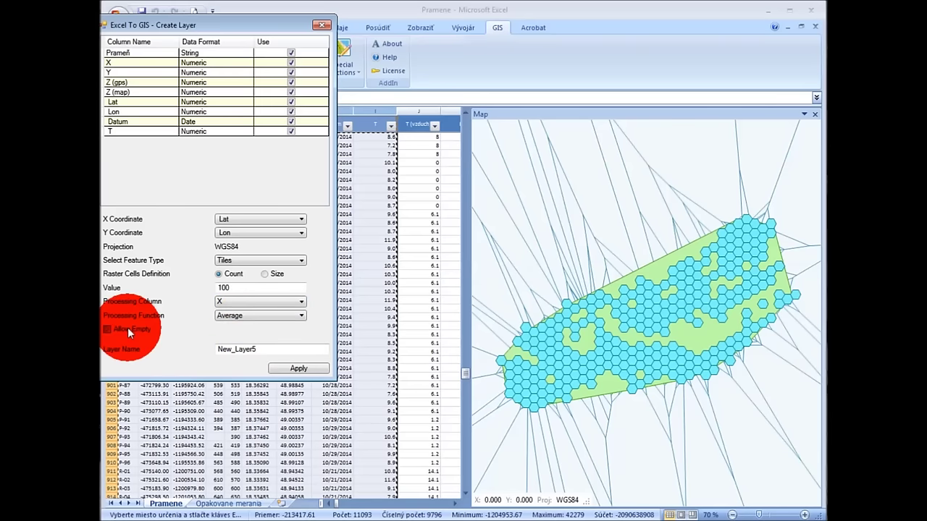
left_click(282, 371)
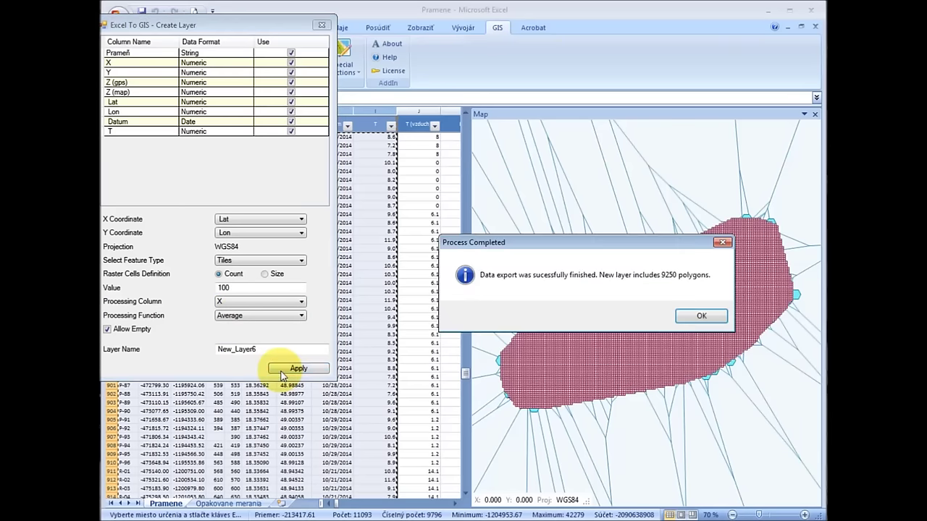
left_click(684, 318)
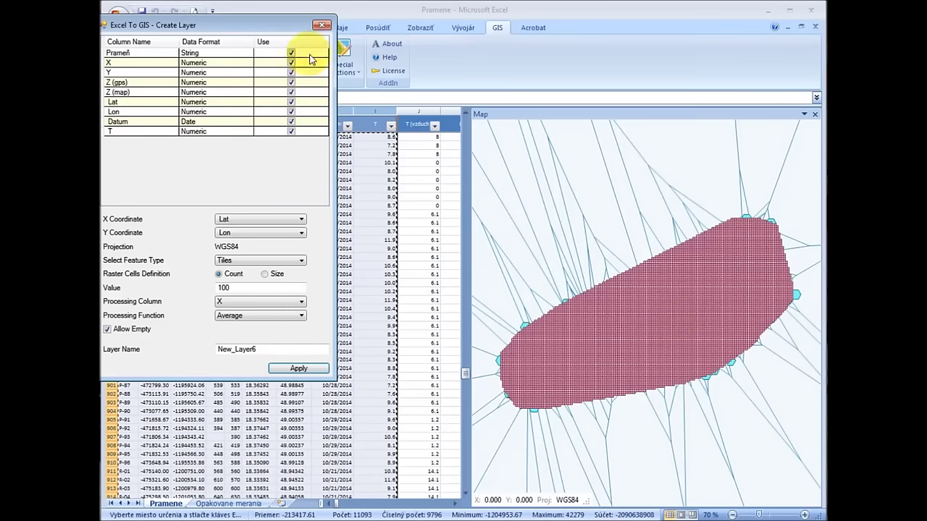
- Hide layers New_Layer2 through New_Layer6 in the Legend, leaving only the points visible
left_click(322, 25)
left_click(149, 58)
left_click(379, 138)
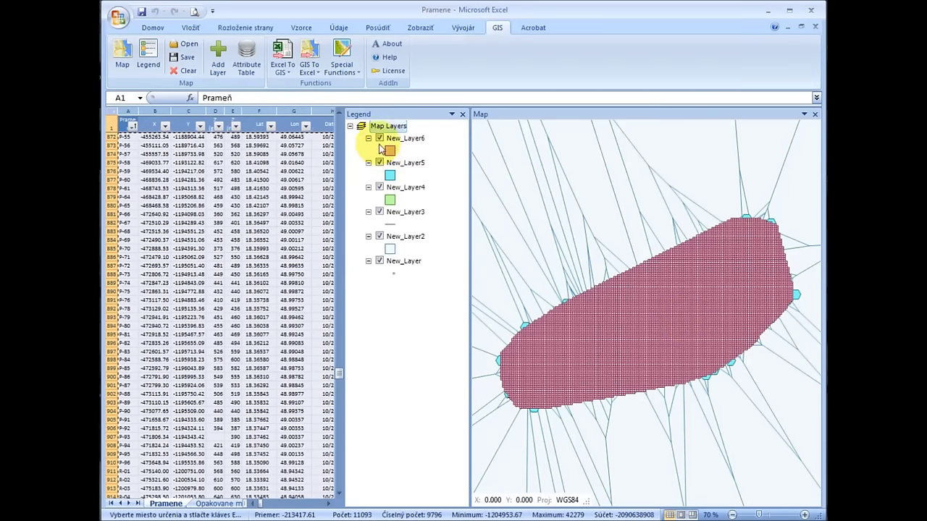
left_click(380, 162)
left_click(379, 187)
left_click(380, 212)
left_click(380, 236)
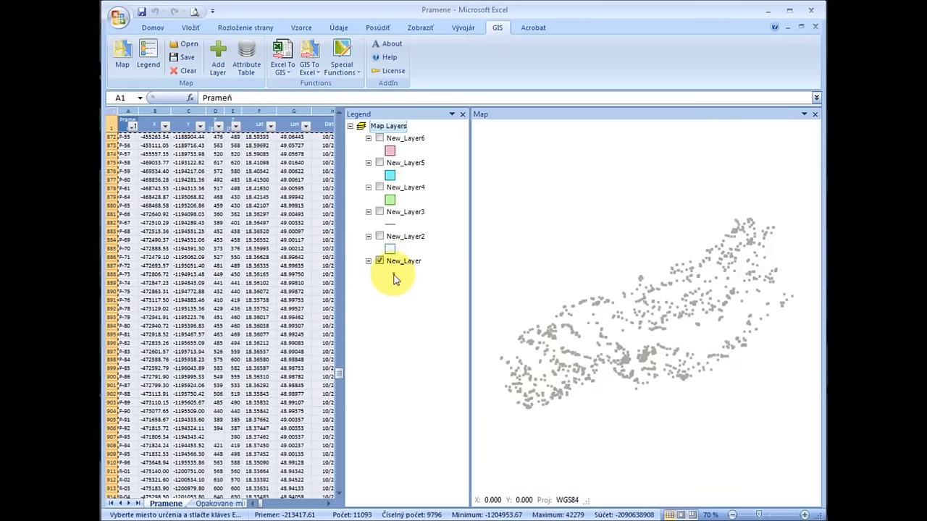
- Change the New_Layer point symbol to a red ellipse
double_click(395, 280)
left_click(441, 234)
left_click(428, 245)
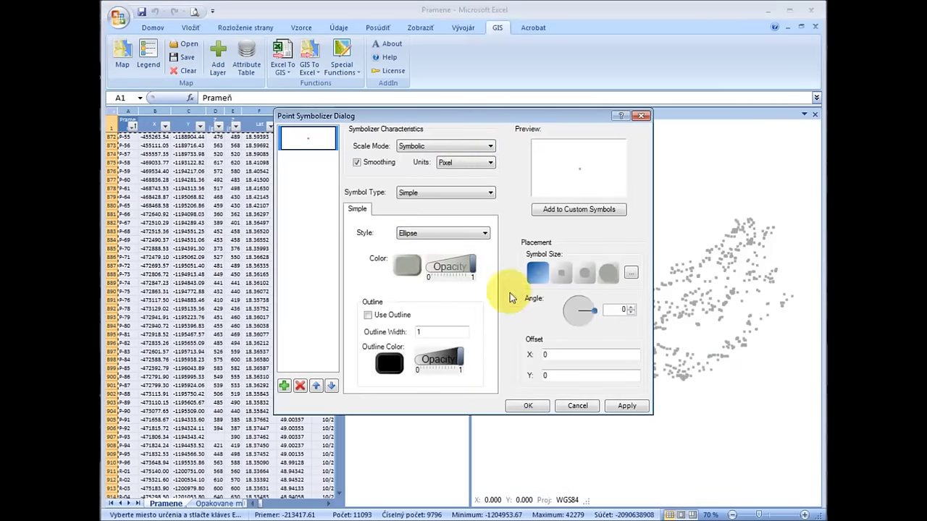
left_click(404, 266)
left_click(532, 132)
left_click(627, 406)
left_click(528, 406)
- Identify several spring points to view their attributes, then return to panning
right_click(515, 218)
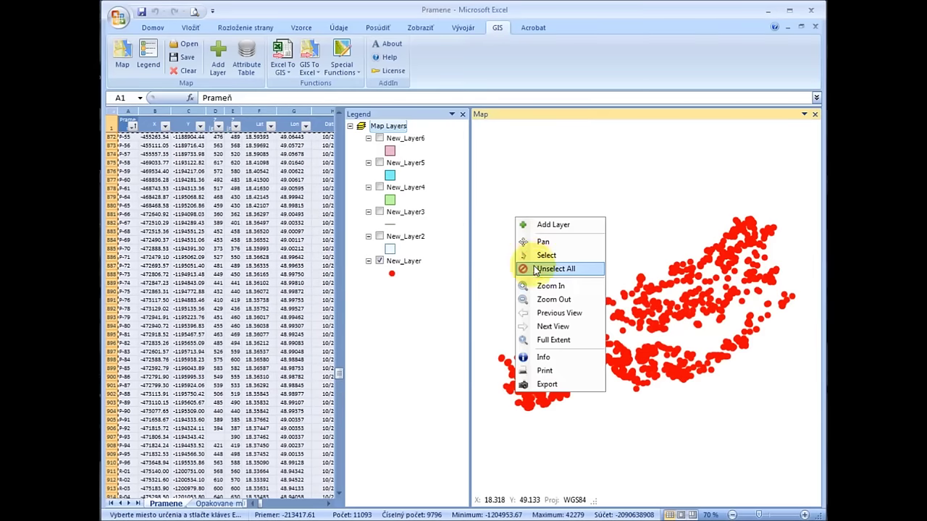
left_click(530, 354)
left_click(529, 354)
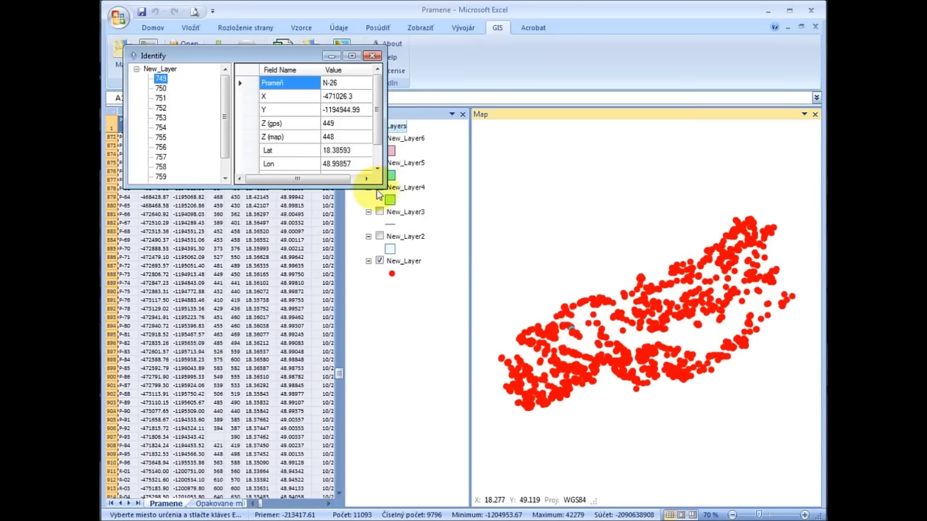
left_click_drag(378, 190, 360, 419)
left_click(165, 118)
left_click(163, 167)
left_click(708, 307)
left_click(727, 244)
left_click(372, 56)
right_click(585, 210)
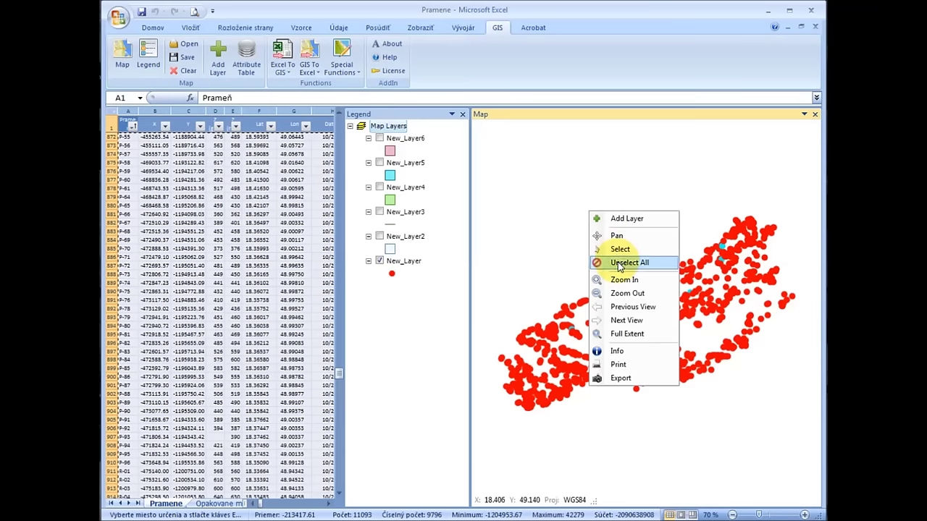
left_click(604, 244)
- Classify the New_Layer point symbols by quantities on field T
right_click(399, 262)
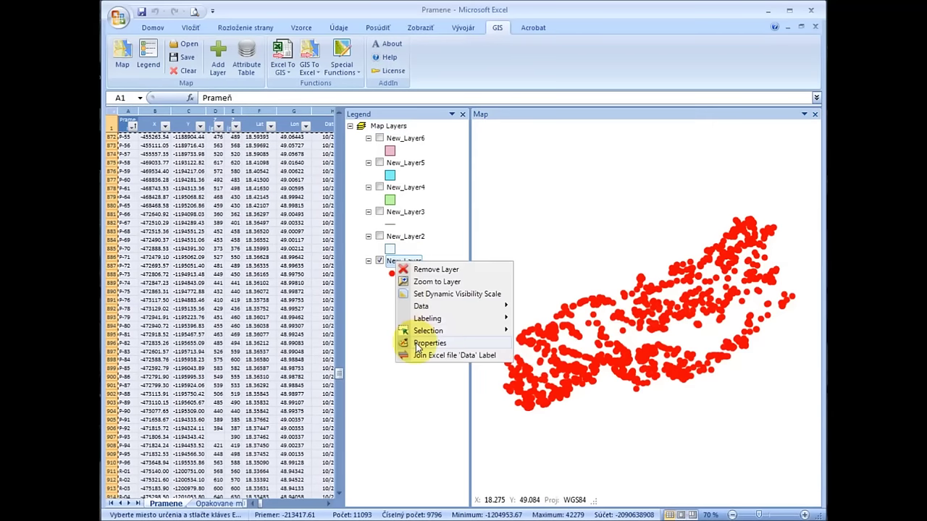
left_click(412, 343)
left_click(279, 105)
left_click(381, 112)
left_click(372, 167)
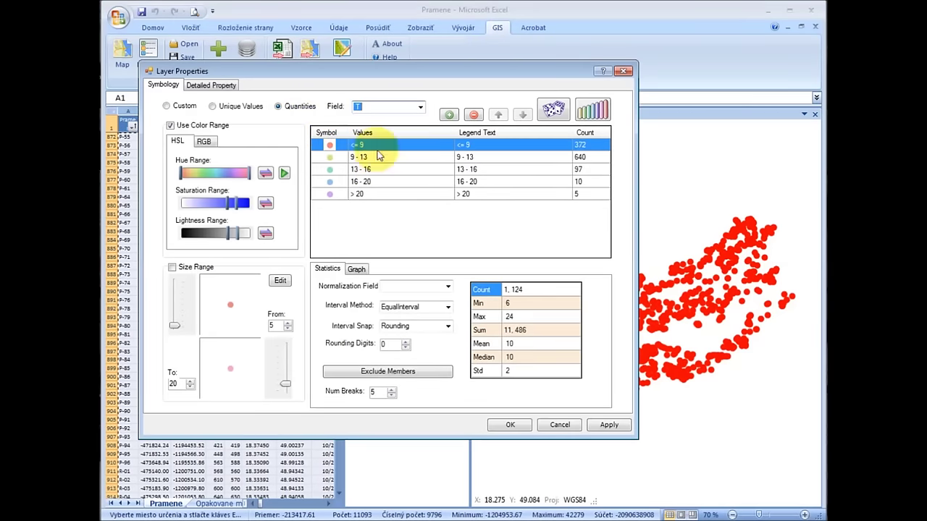
left_click(609, 425)
left_click(493, 426)
scroll(600, 332, "up", 3)
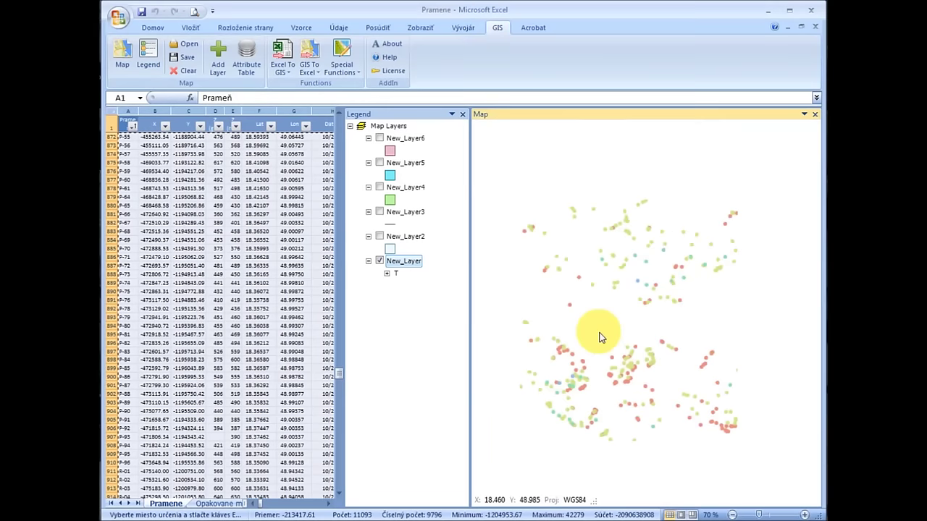
- Apply the default label setup to New_Layer, then hide the layer
right_click(402, 261)
mouse_move(440, 318)
left_click(546, 316)
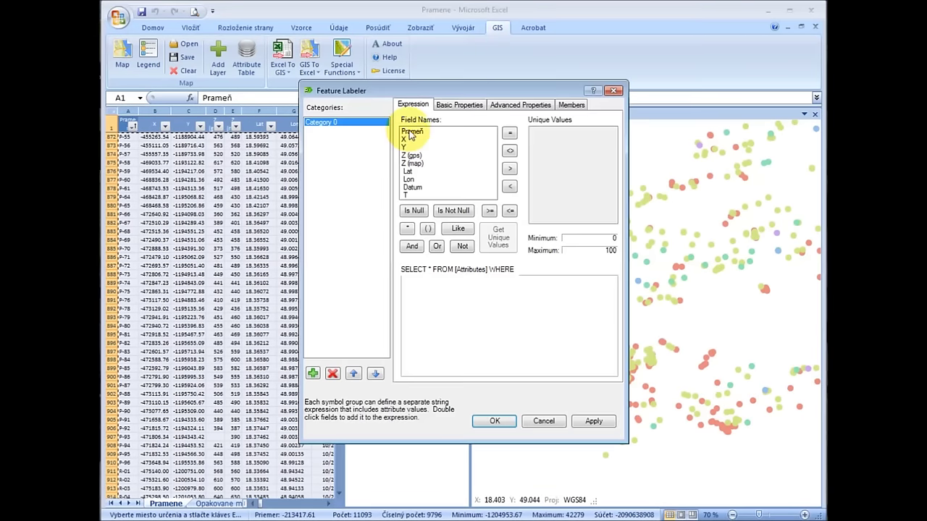
left_click(493, 424)
scroll(683, 285, "up", 3)
scroll(683, 285, "down", 2)
left_click(379, 261)
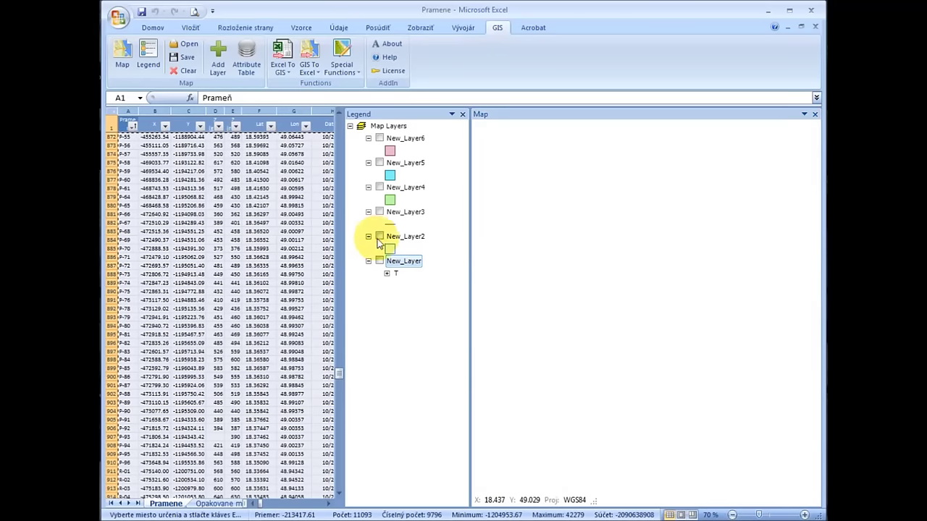
- Show New_Layer2 and colour its polygons by quantity classes on field T
left_click(379, 236)
scroll(609, 258, "down", 3)
right_click(401, 240)
left_click(431, 323)
left_click(330, 138)
left_click(442, 138)
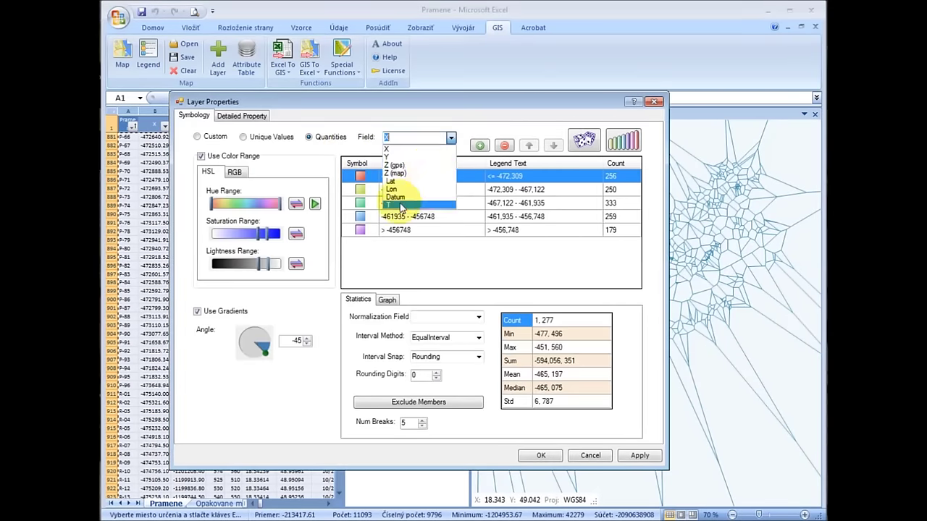
left_click(405, 201)
left_click(640, 456)
left_click(535, 455)
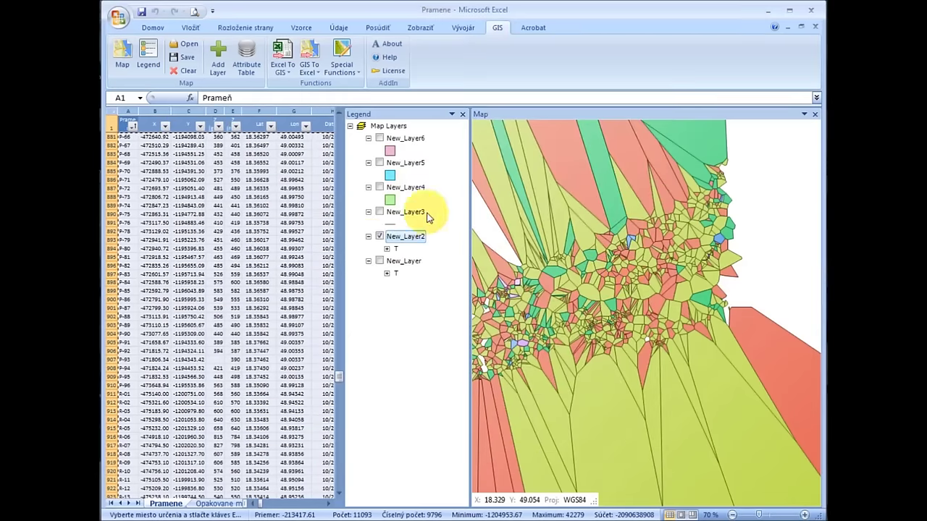
- Preview New_Layer3 and New_Layer4, leaving only the hexagon layer New_Layer5 visible
left_click(378, 236)
left_click(379, 212)
left_click(379, 212)
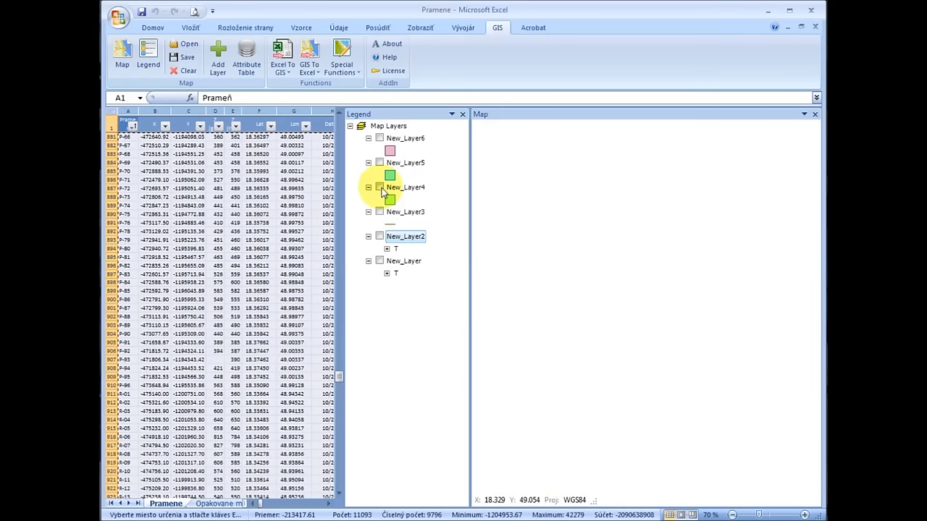
left_click(378, 187)
left_click(379, 187)
left_click(379, 162)
- Colour the New_Layer5 hexagons by Value in 14 graded classes
right_click(401, 168)
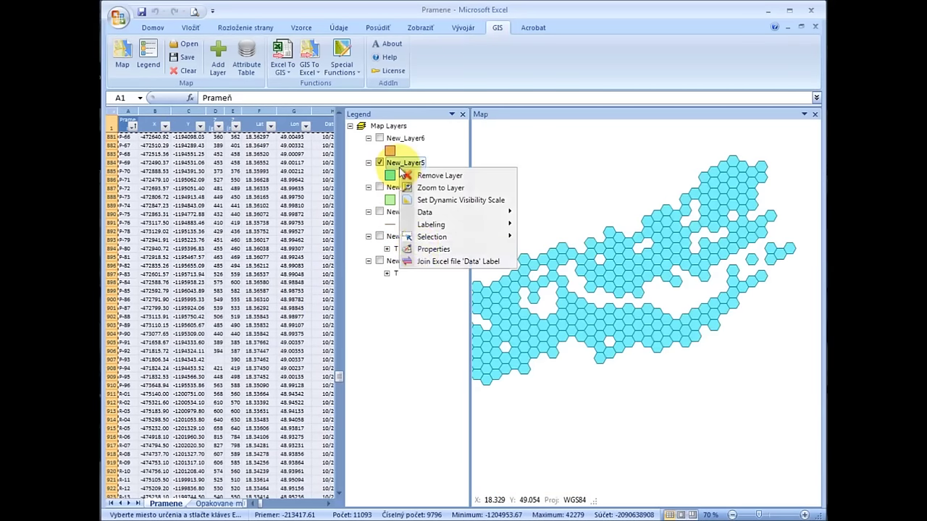
left_click(429, 249)
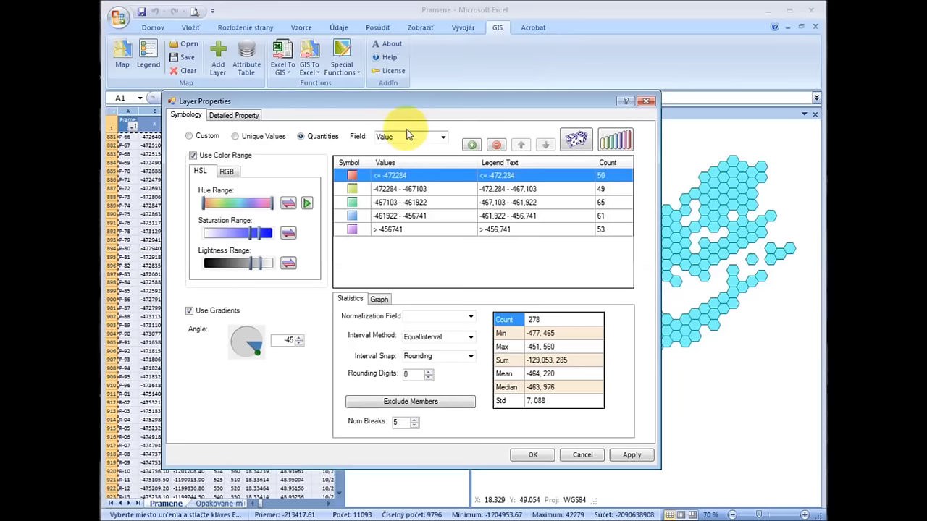
left_click(632, 455)
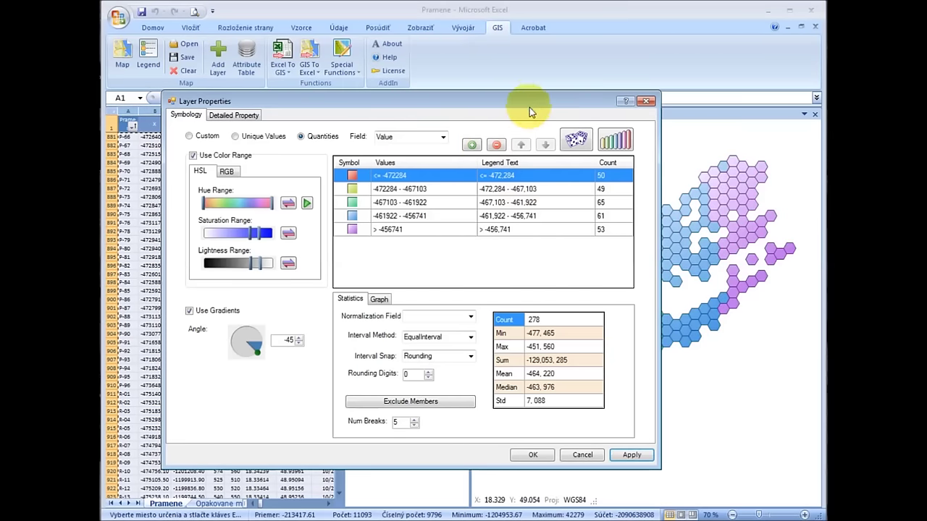
mouse_move(462, 109)
left_mouse_down()
mouse_move(315, 105)
mouse_move(428, 89)
left_mouse_up()
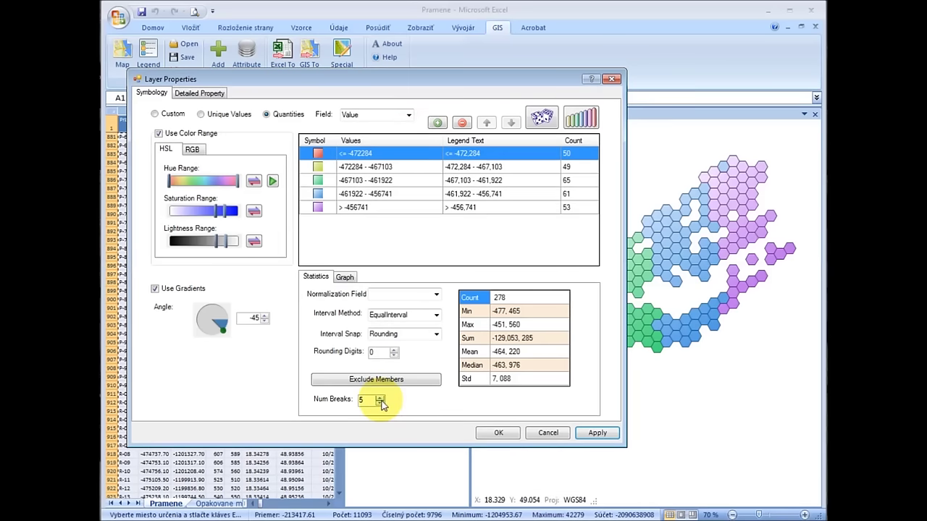
scroll(372, 401, "up", 5)
left_click(595, 433)
scroll(373, 400, "up", 4)
left_click(588, 434)
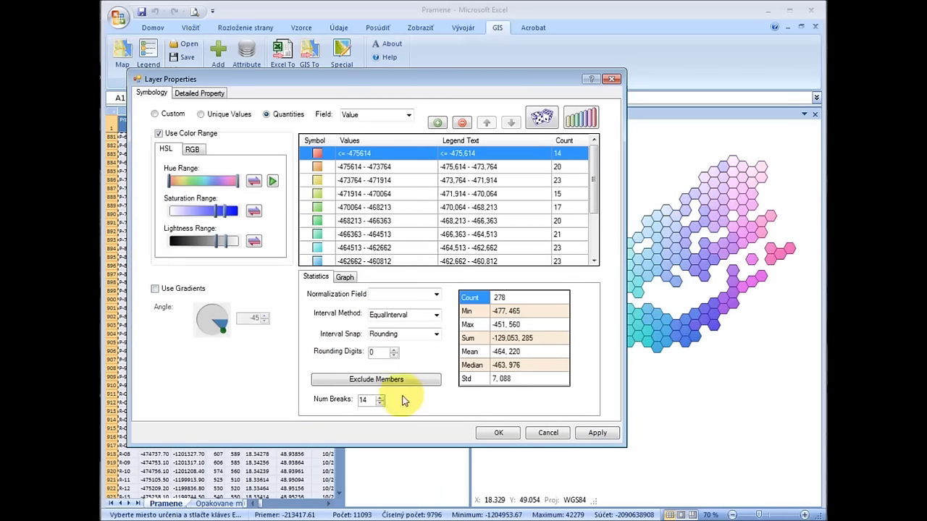
scroll(403, 401, "up", 1)
left_click(598, 431)
left_click(500, 432)
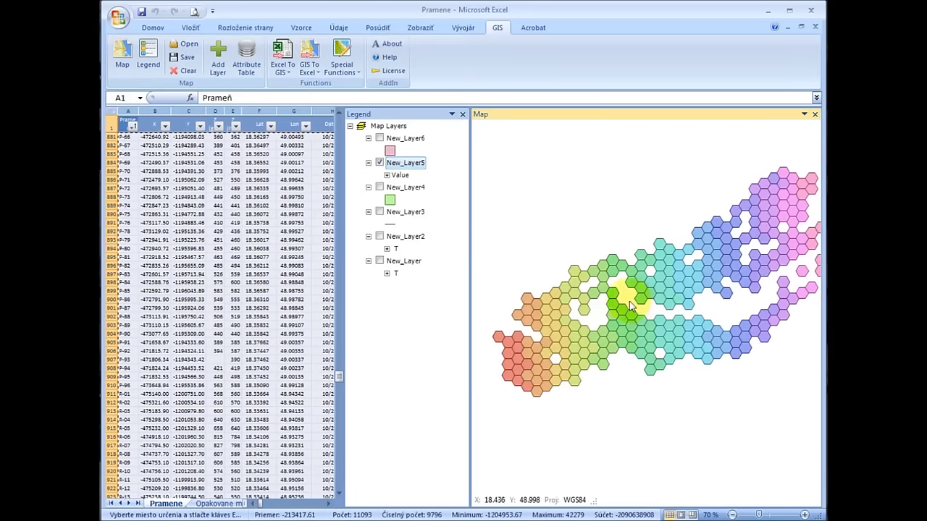
- Show the New_Layer6 grid and preview Value classes, then close without saving
left_click(380, 162)
left_click(379, 138)
right_click(399, 138)
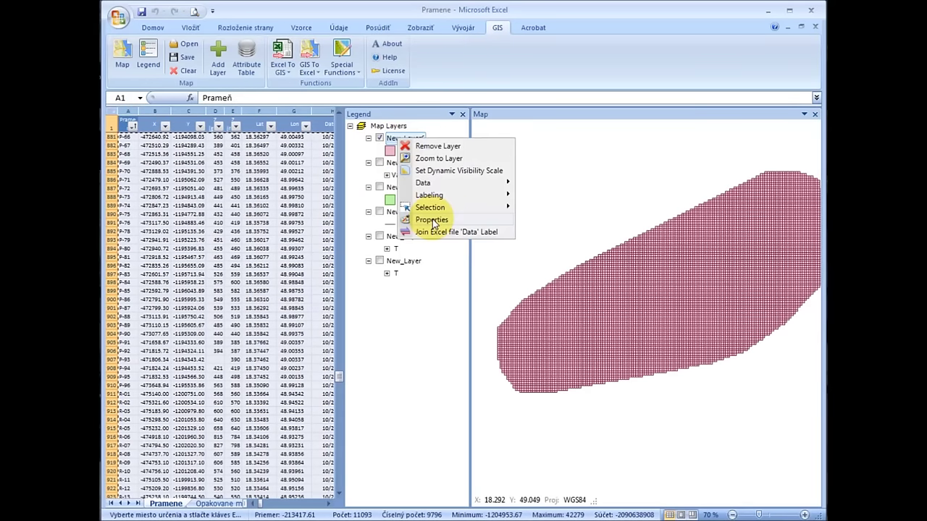
left_click(433, 220)
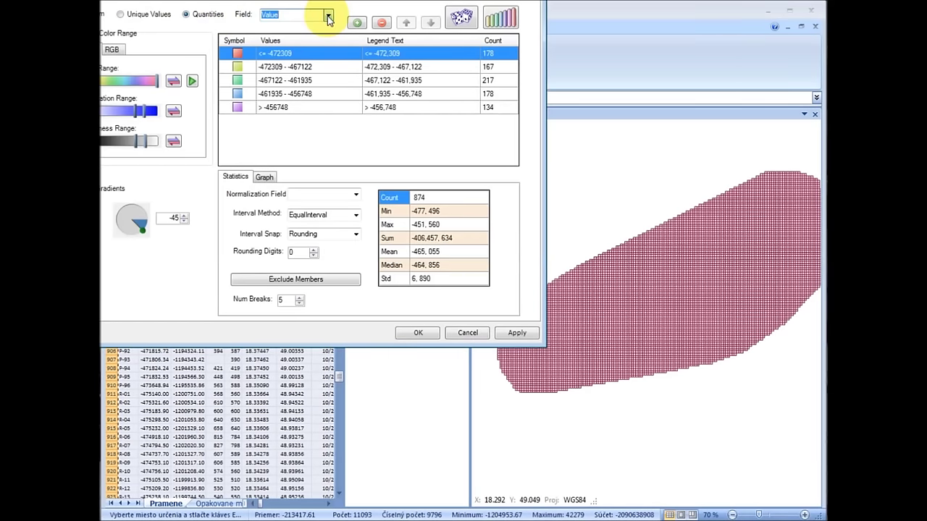
left_click(517, 332)
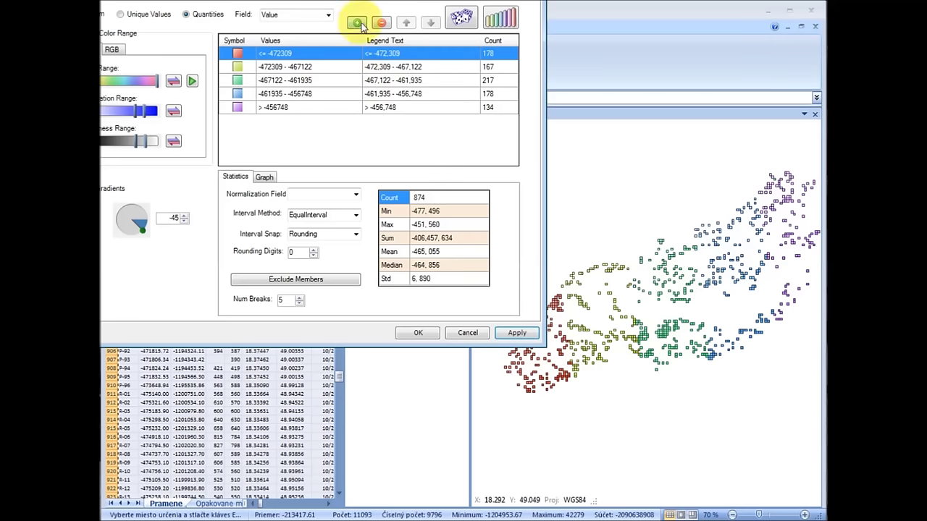
left_click(467, 333)
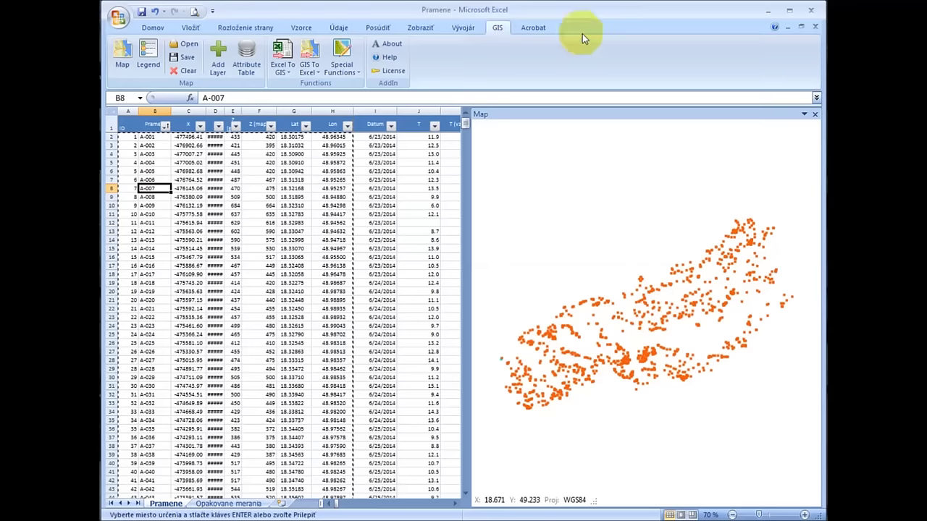
- Add a new Double field Q to New_Layer's attribute table
left_click_drag(130, 109, 482, 113)
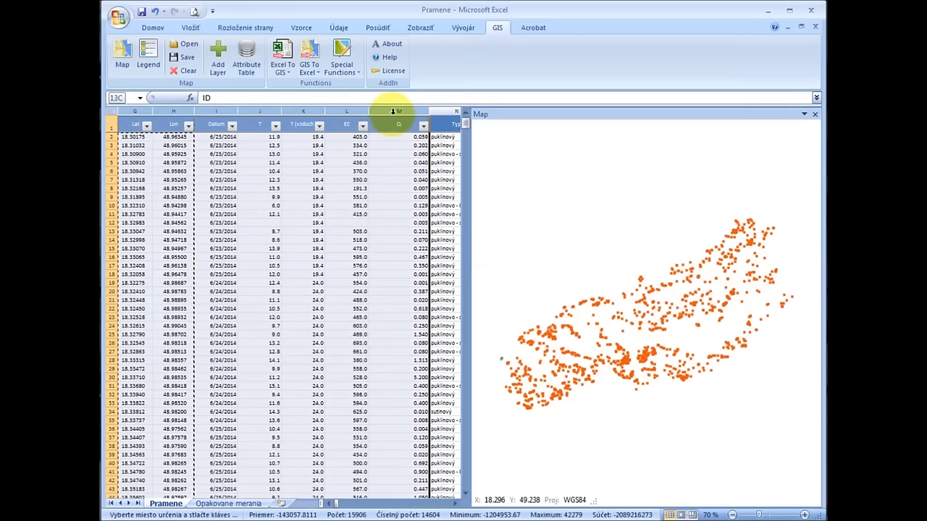
left_click(148, 54)
right_click(404, 142)
left_click(246, 56)
left_click(157, 86)
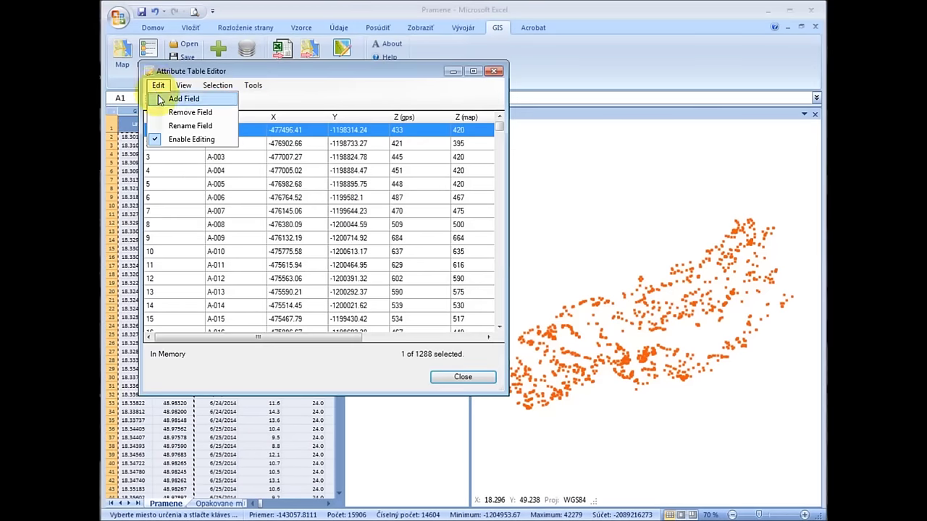
left_click(178, 97)
left_click(311, 138)
left_click(244, 150)
left_click(203, 216)
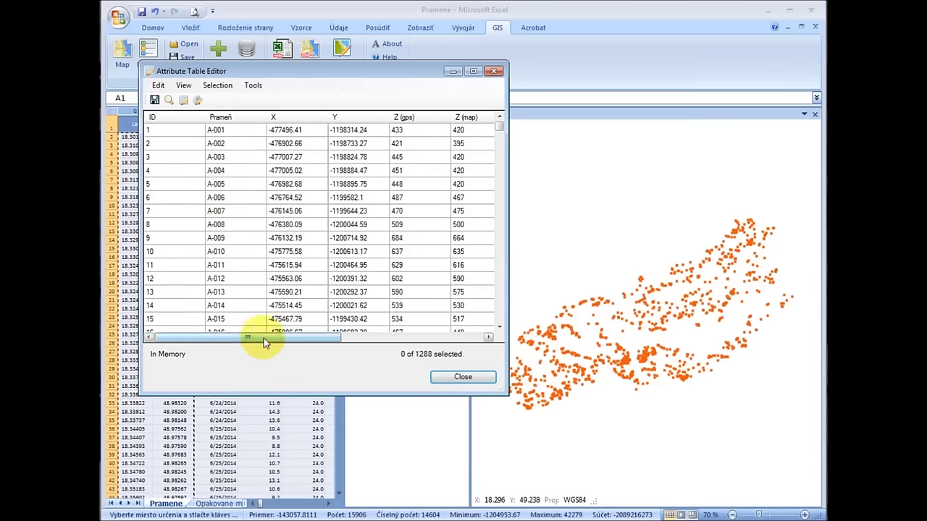
left_click_drag(264, 338, 395, 339)
left_click(468, 174)
right_click(502, 126)
left_click(463, 377)
- Update New_Layer's Q attribute from the sheet, connecting rows by the ID column on both sides
left_click(142, 72)
left_click_drag(135, 110, 323, 110)
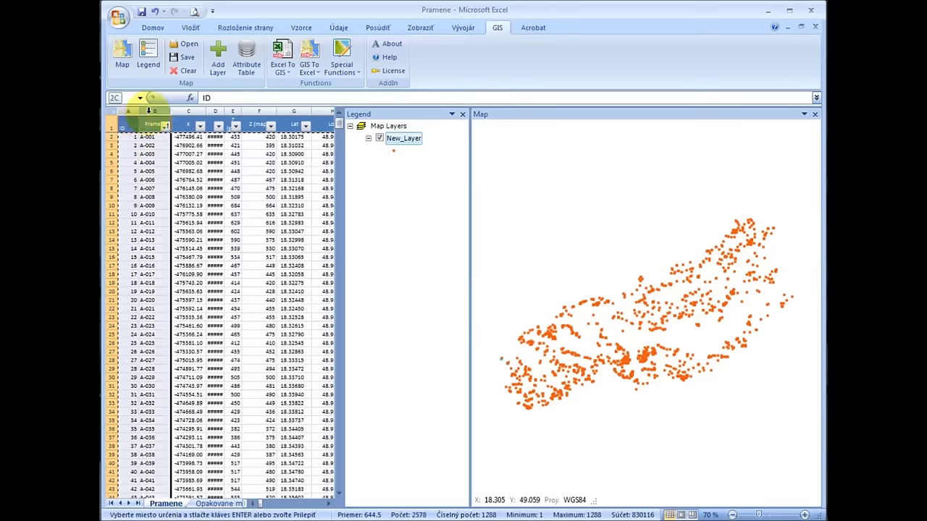
left_click(281, 65)
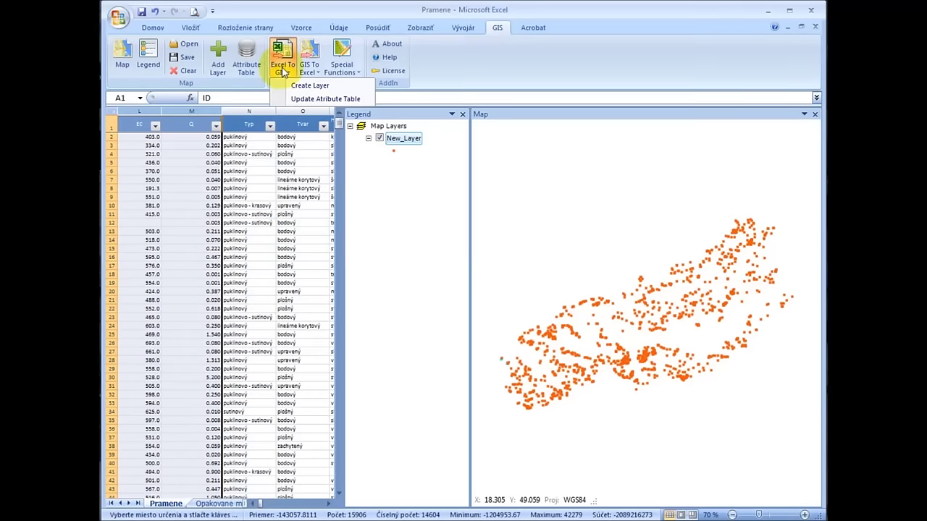
left_click(289, 97)
left_click(324, 333)
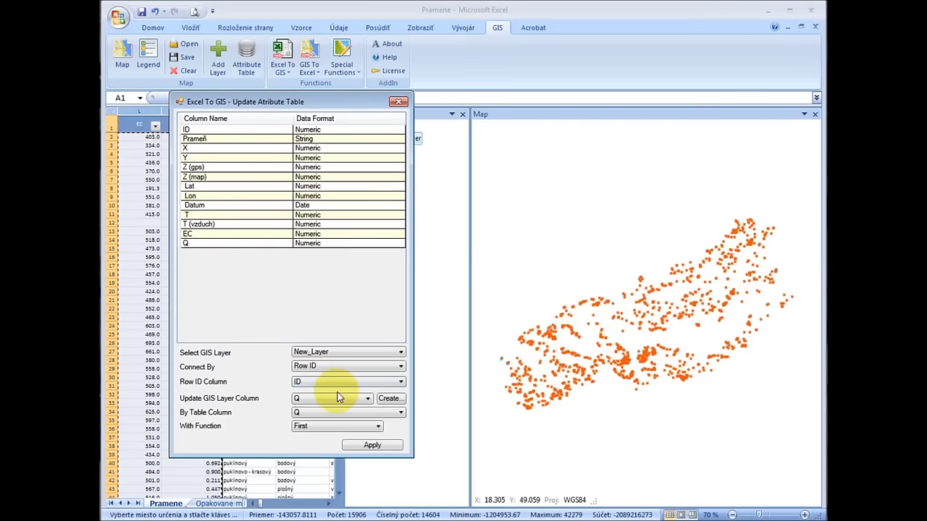
left_click(320, 366)
left_click(319, 381)
left_click(314, 368)
left_click(315, 376)
left_click(314, 381)
left_click(312, 394)
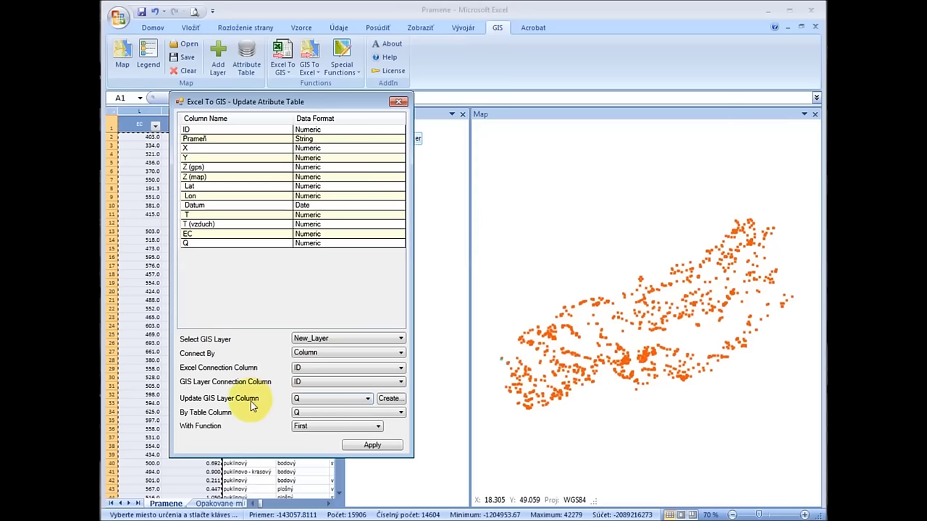
left_click(379, 445)
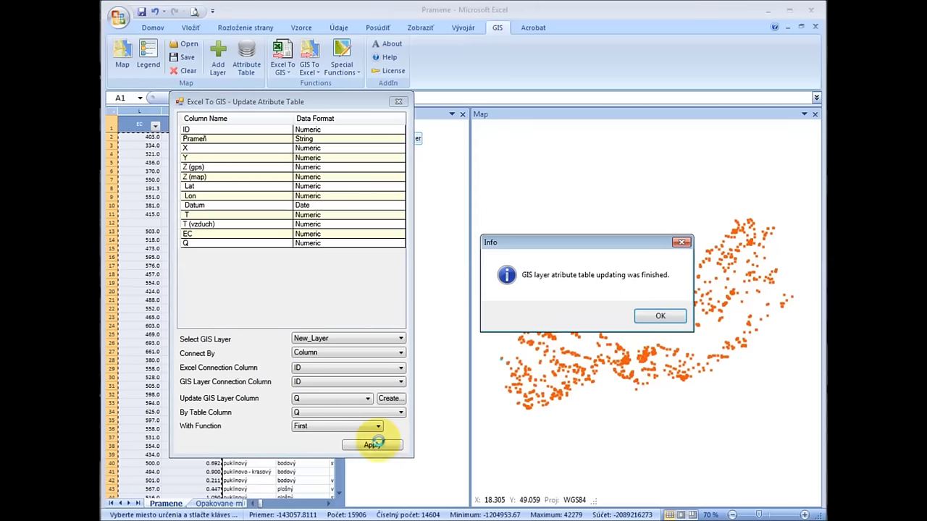
left_click(667, 316)
left_click(400, 104)
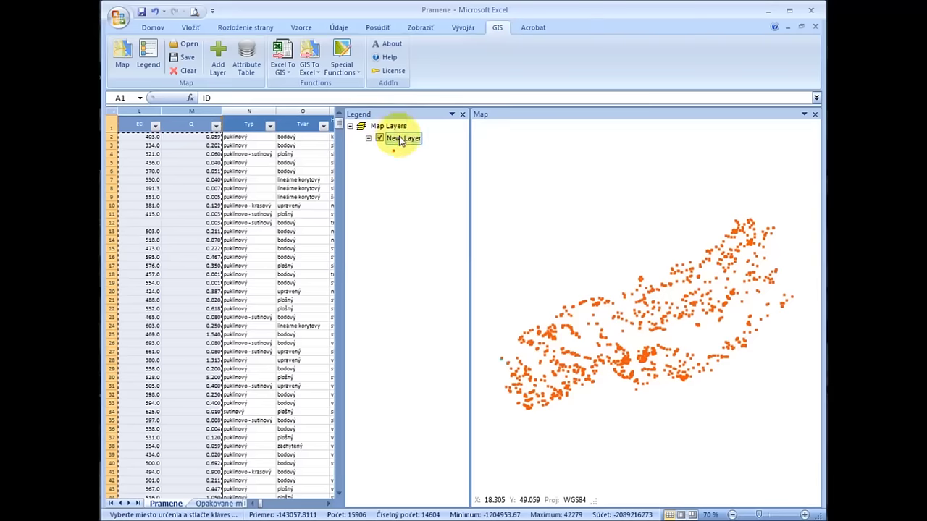
- Symbolize New_Layer's spring points by the Q field with 8 class breaks
double_click(404, 129)
left_click_drag(291, 342, 434, 342)
left_click_drag(526, 130, 527, 148)
left_click(522, 76)
right_click(403, 138)
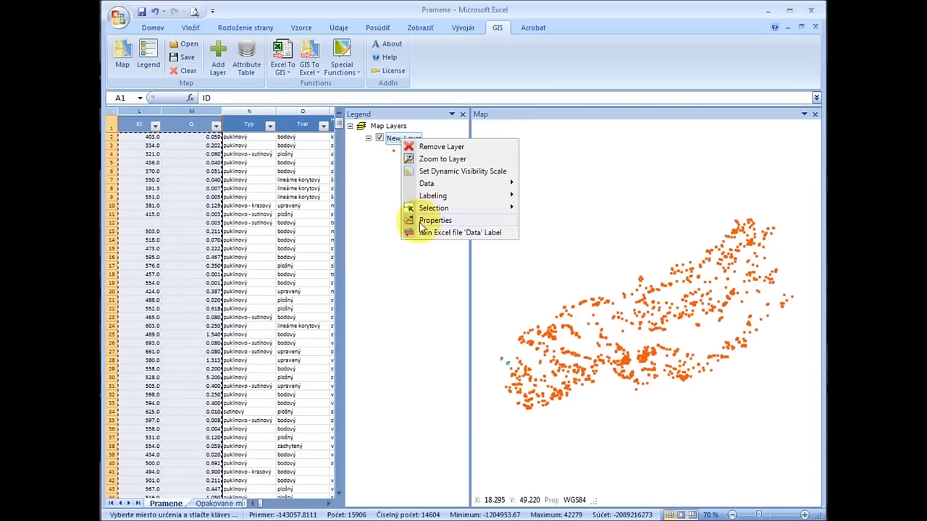
left_click(413, 222)
left_click(316, 16)
left_click(289, 77)
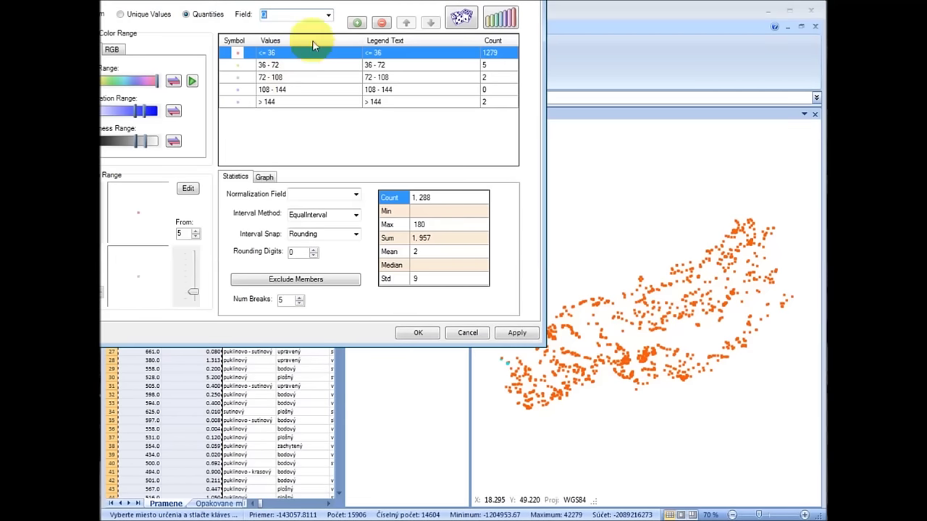
double_click(286, 300)
type("8")
left_click(517, 332)
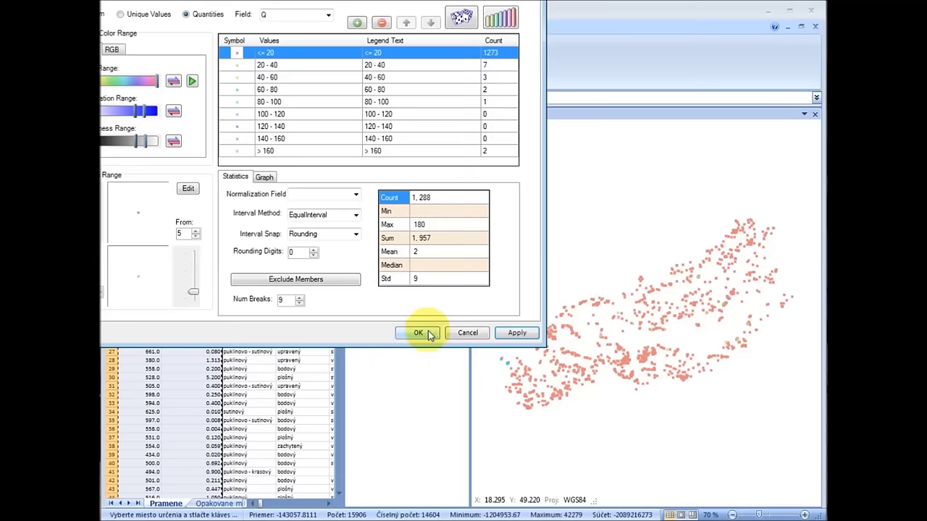
left_click(418, 332)
- Label each New_Layer point with its Q value
right_click(399, 139)
mouse_move(500, 198)
left_click(535, 187)
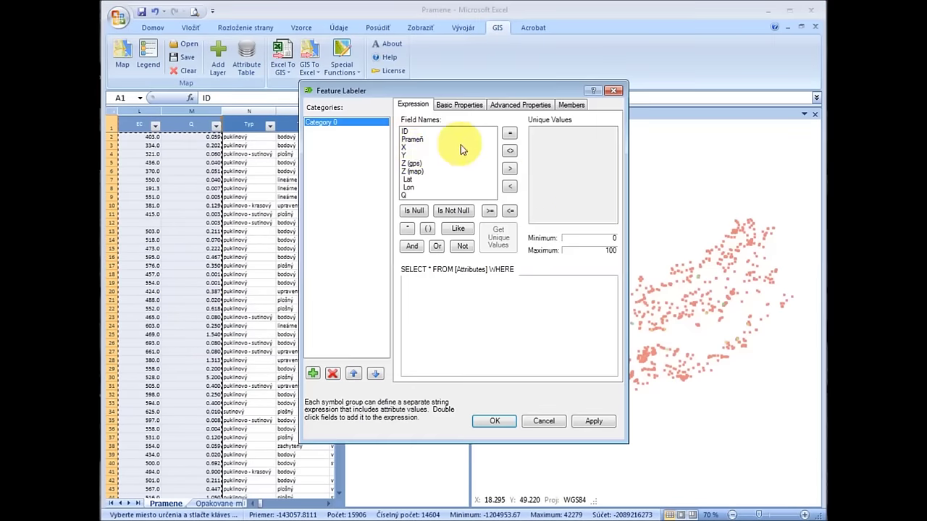
double_click(413, 195)
left_click(593, 421)
left_click(495, 421)
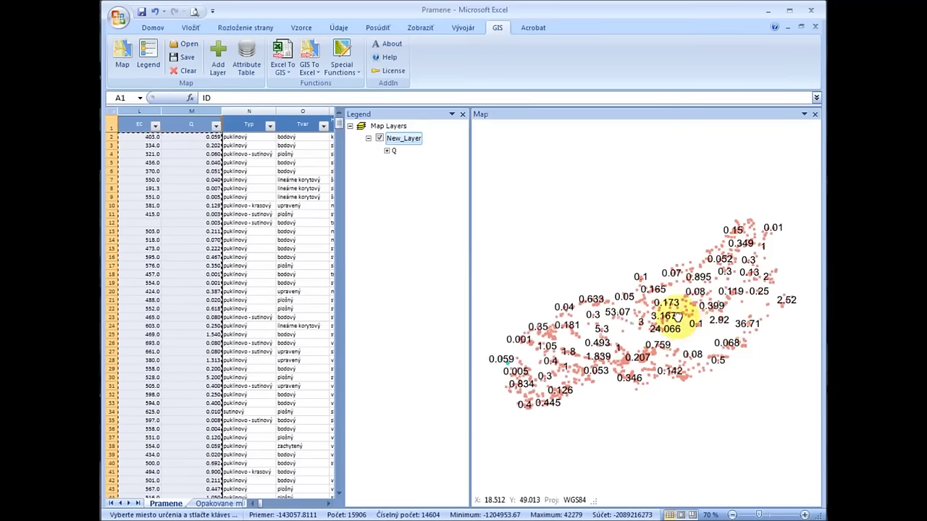
scroll(645, 306, "up", 2)
scroll(651, 304, "up", 2)
scroll(648, 323, "down", 3)
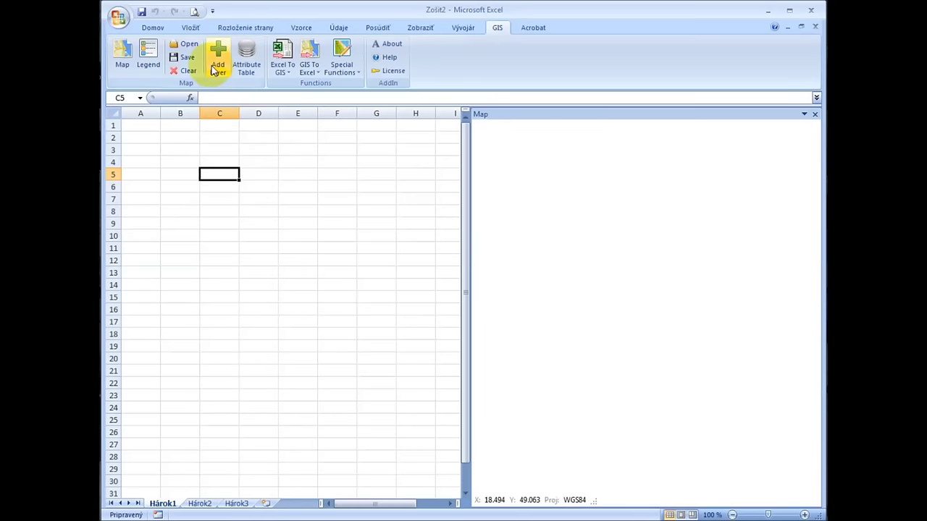
- Add the Zachytene_pramene_point.shp spring layer to the map
left_click(218, 54)
double_click(248, 160)
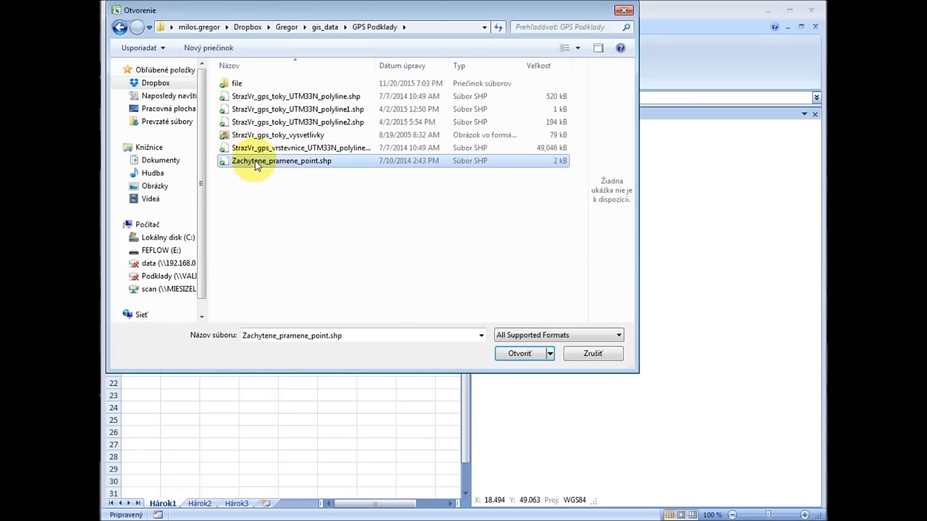
left_click_drag(660, 315, 642, 270)
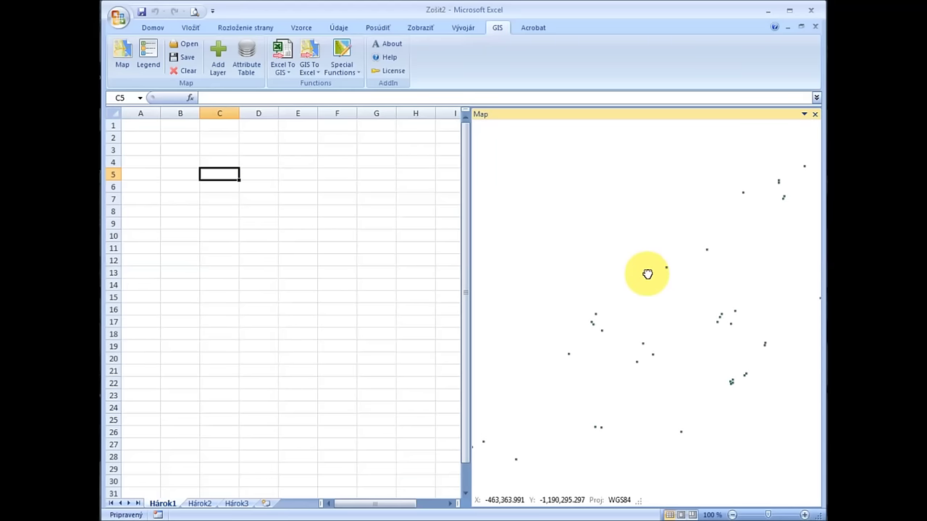
- Draw the spring points in orange, then open Export Layer Data for that layer
left_click(148, 57)
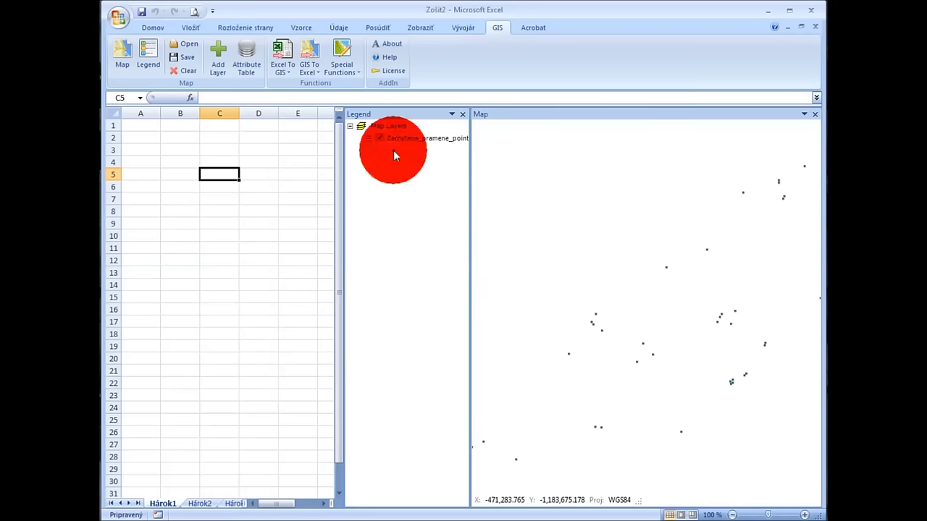
double_click(394, 152)
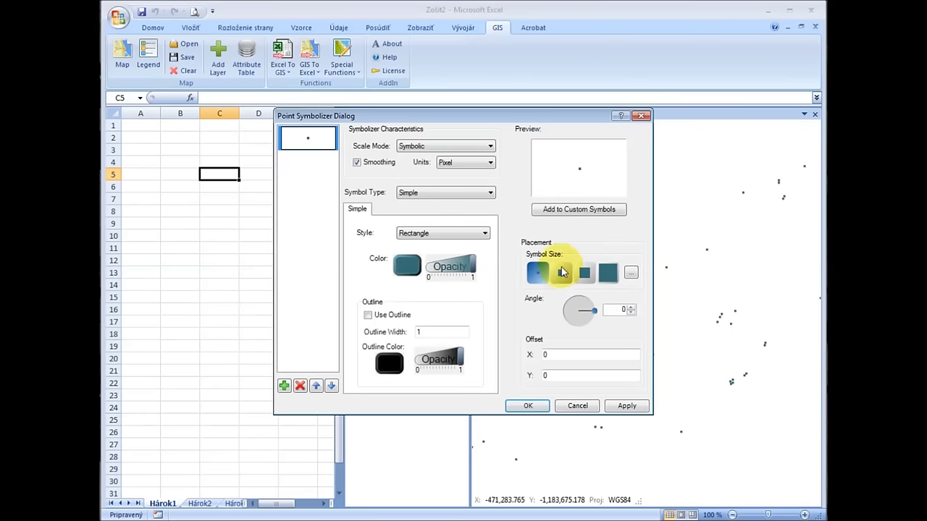
left_click(409, 269)
double_click(547, 155)
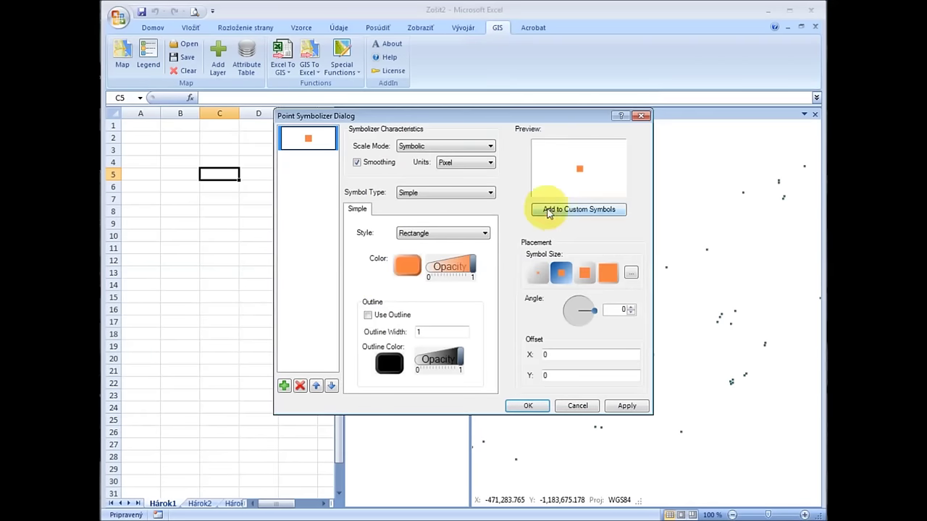
left_click(630, 406)
left_click(529, 406)
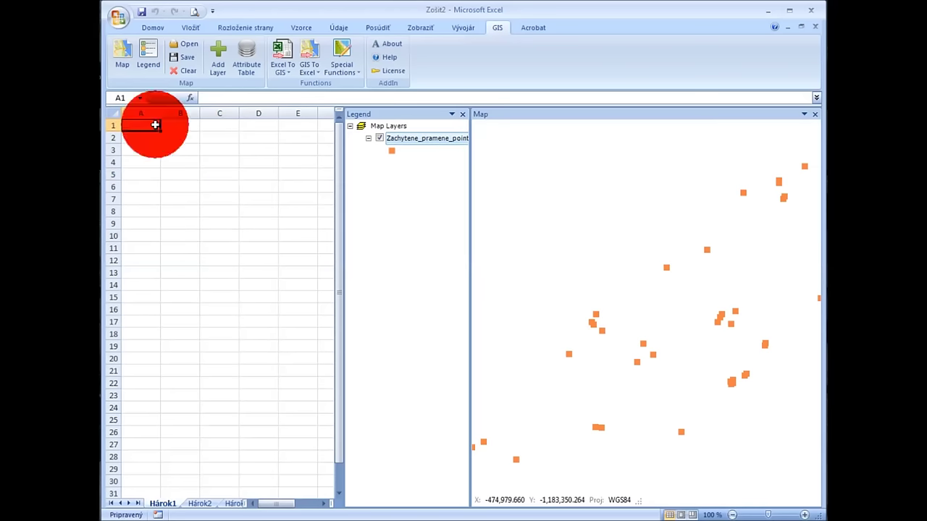
left_click(324, 86)
left_click(449, 84)
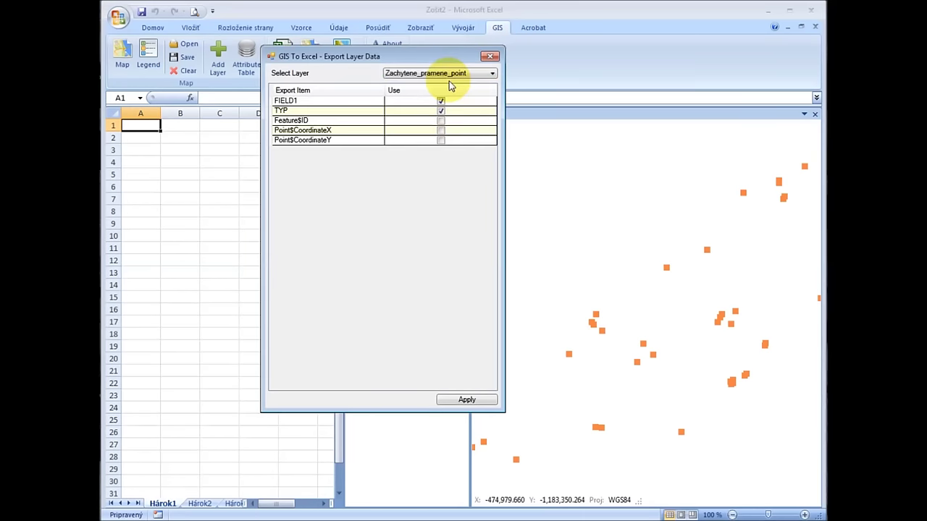
- Export the spring layer's coordinate fields and Feature$ID to the clipboard
left_click(440, 140)
left_click(440, 121)
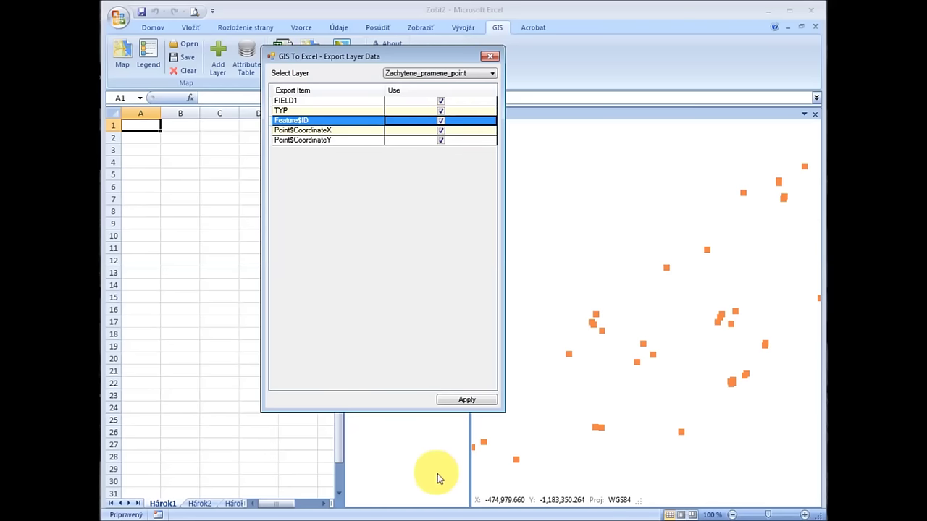
left_click(450, 401)
left_click(666, 315)
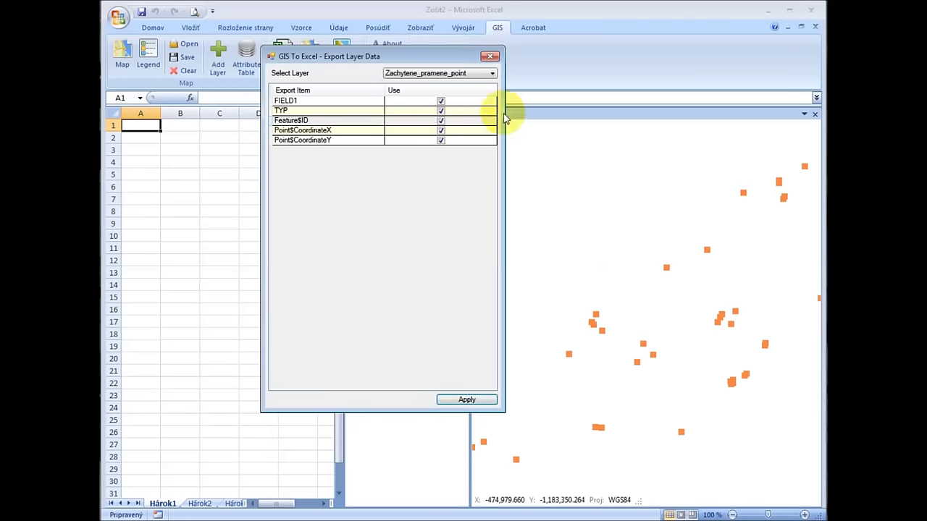
left_click(489, 56)
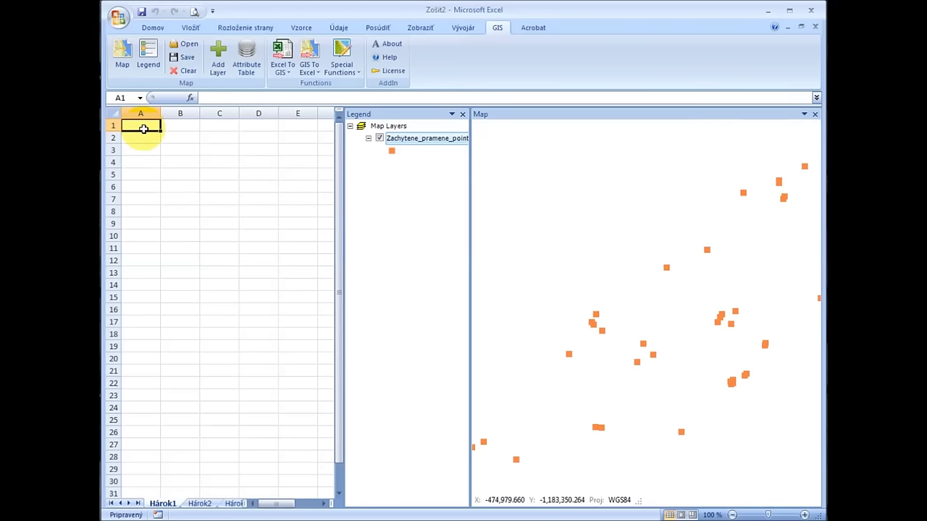
- Paste the spring data at A1 with Ctrl+V and hide the legend panel
key("ctrl+v")
left_click(145, 142)
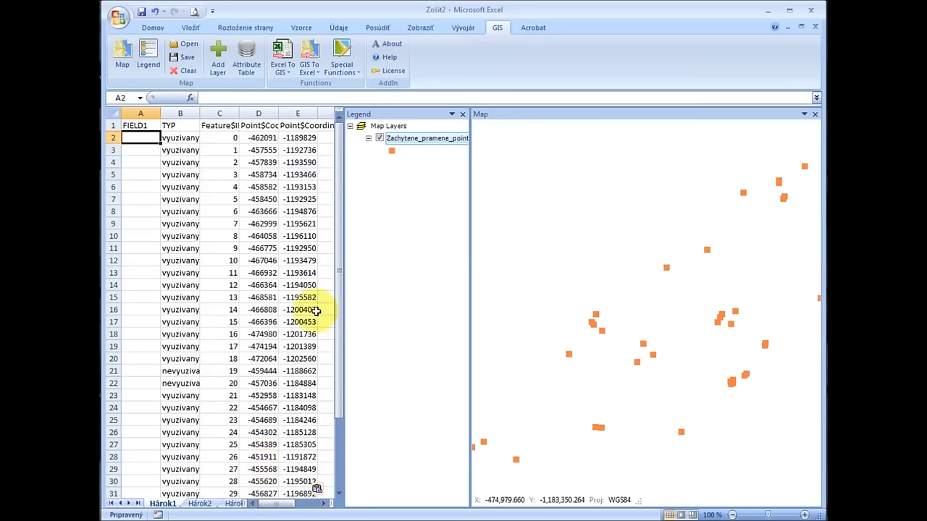
left_click(462, 114)
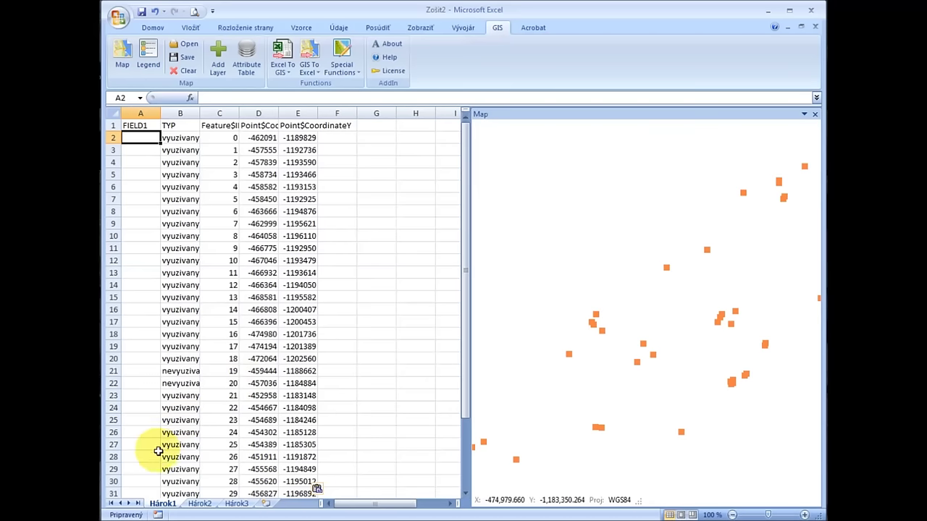
mouse_move(466, 409)
left_mouse_down()
mouse_move(463, 432)
mouse_move(471, 338)
left_mouse_up()
left_click(139, 298)
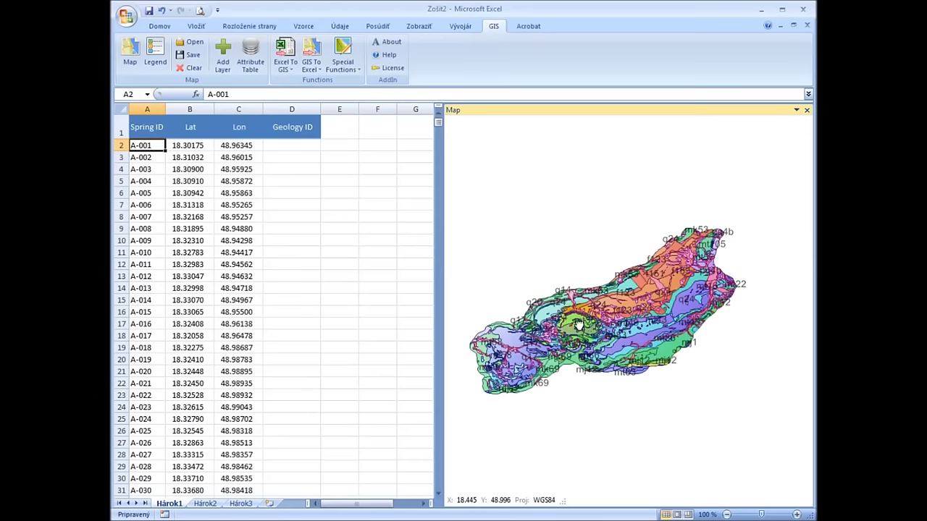
- Select columns Spring ID through Geology ID from the header row down to the last spring
scroll(579, 322, "up", 1)
scroll(652, 270, "up", 1)
scroll(652, 269, "up", 1)
scroll(652, 270, "up", 1)
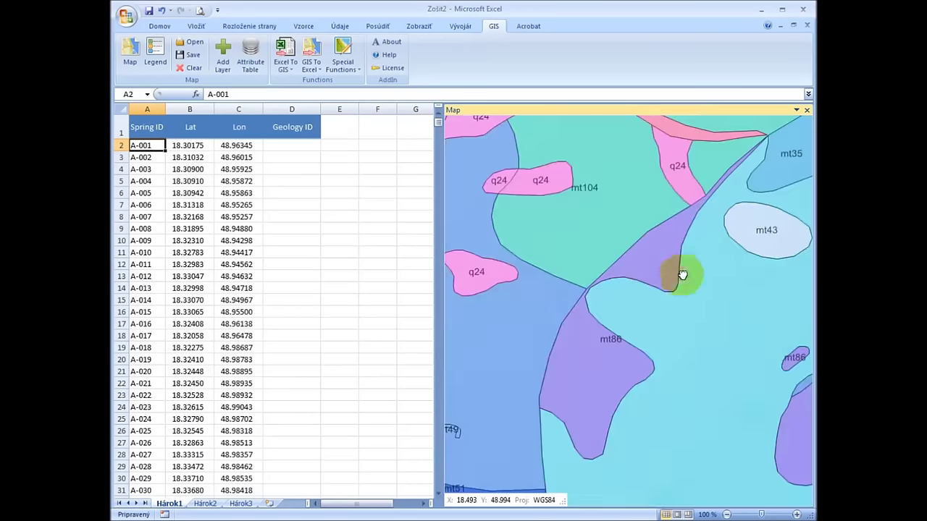
scroll(637, 310, "down", 2)
scroll(659, 331, "down", 1)
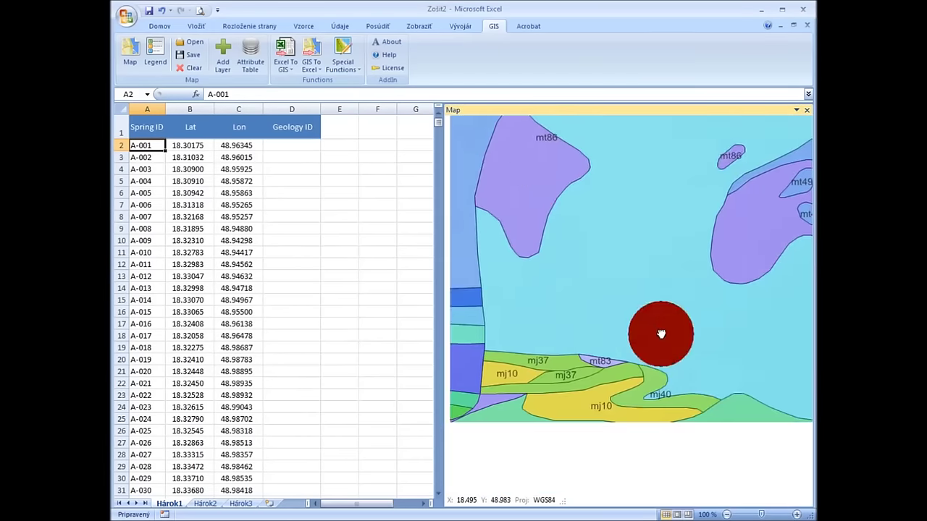
scroll(675, 219, "up", 1)
scroll(534, 316, "up", 1)
scroll(644, 222, "down", 2)
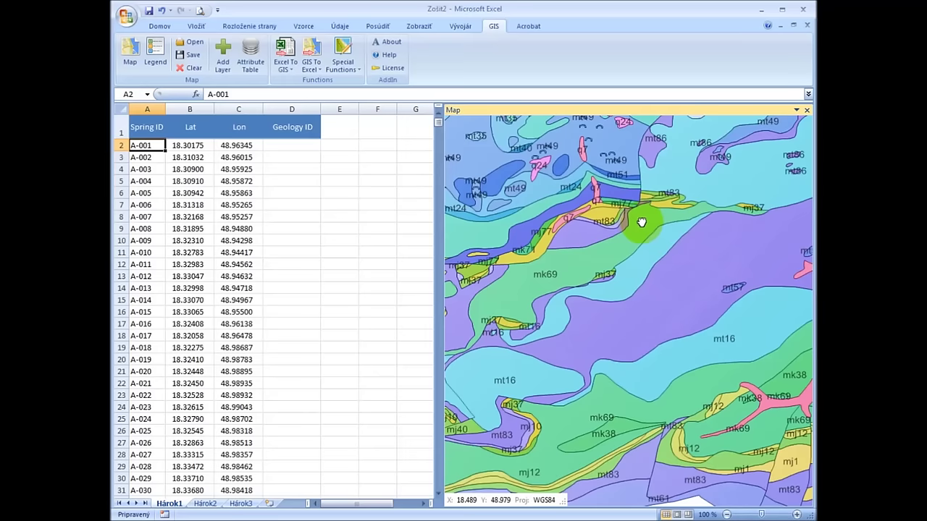
left_click(292, 193)
left_click_drag(146, 127, 276, 125)
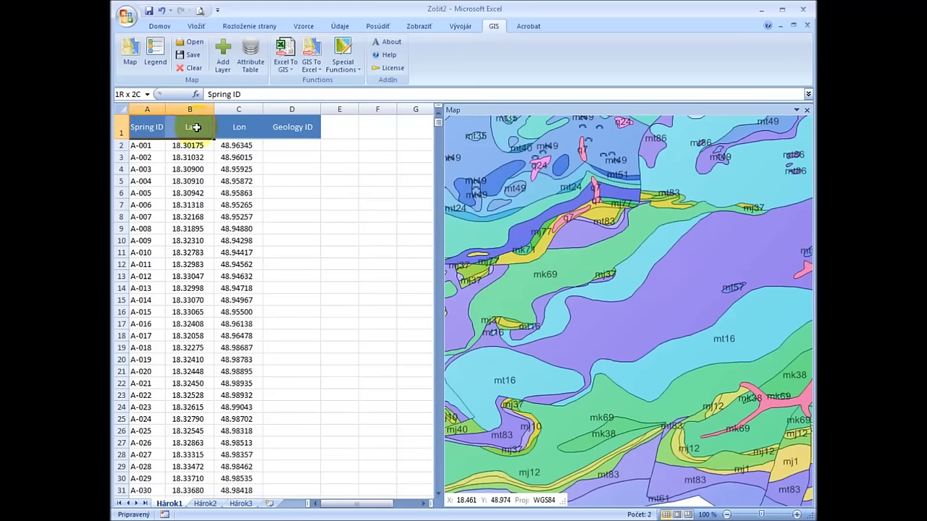
key("ctrl+shift+Down")
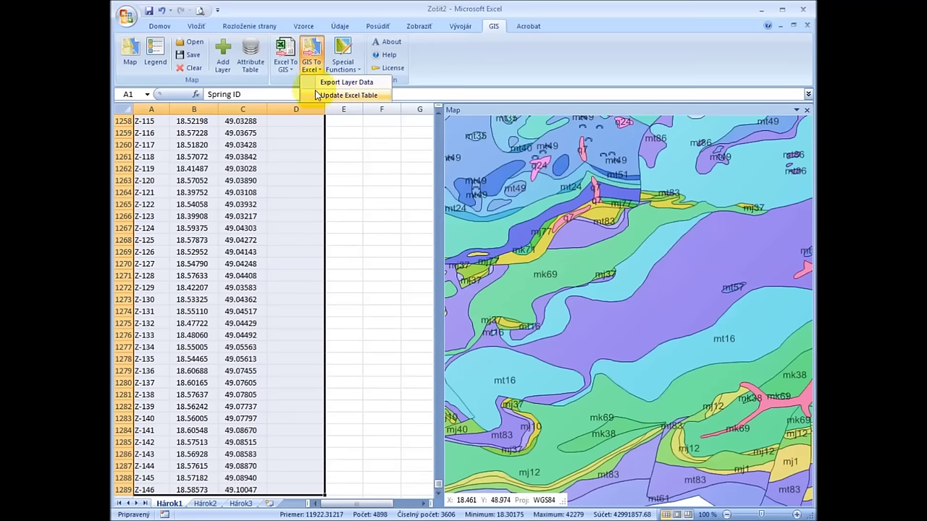
- Update Geology ID from the geology layer's IDSRF by Lat/Lon coordinates, keeping the first match
left_click(340, 95)
left_click_drag(277, 24, 519, 78)
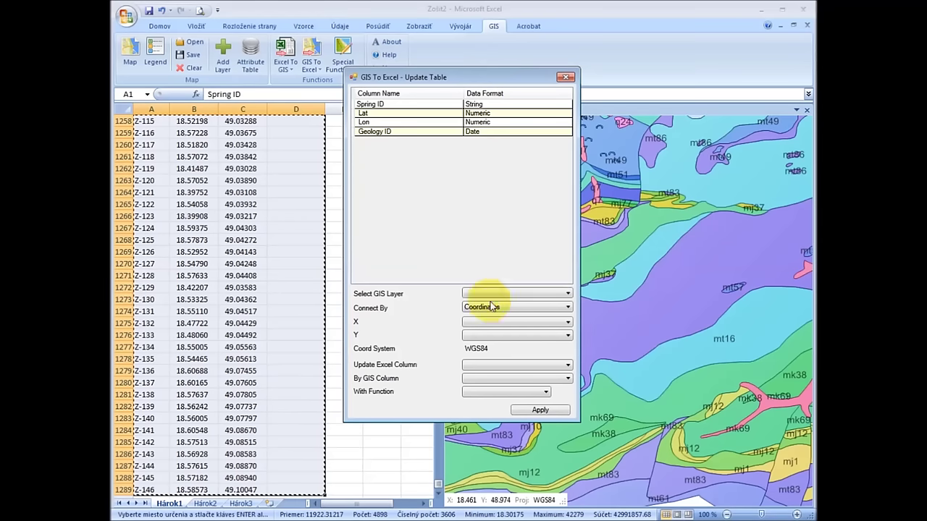
left_click(486, 321)
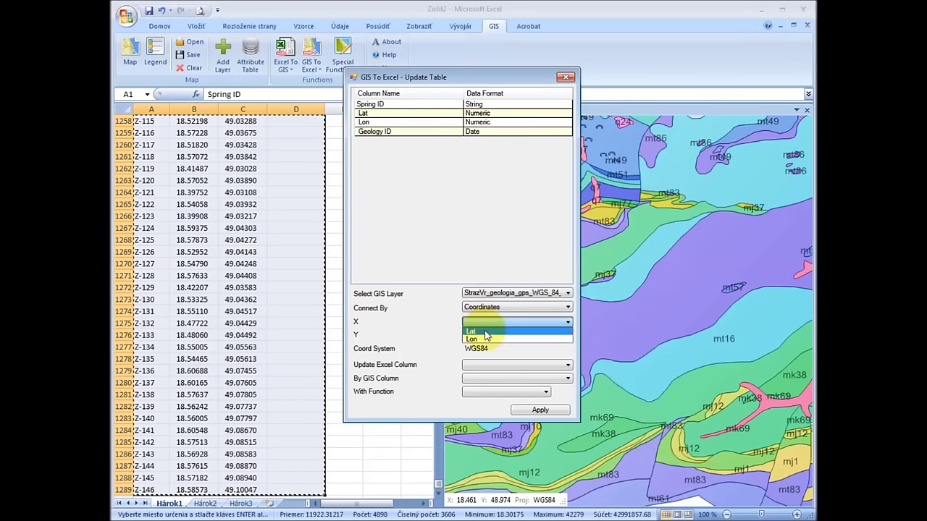
left_click(487, 354)
left_click(486, 364)
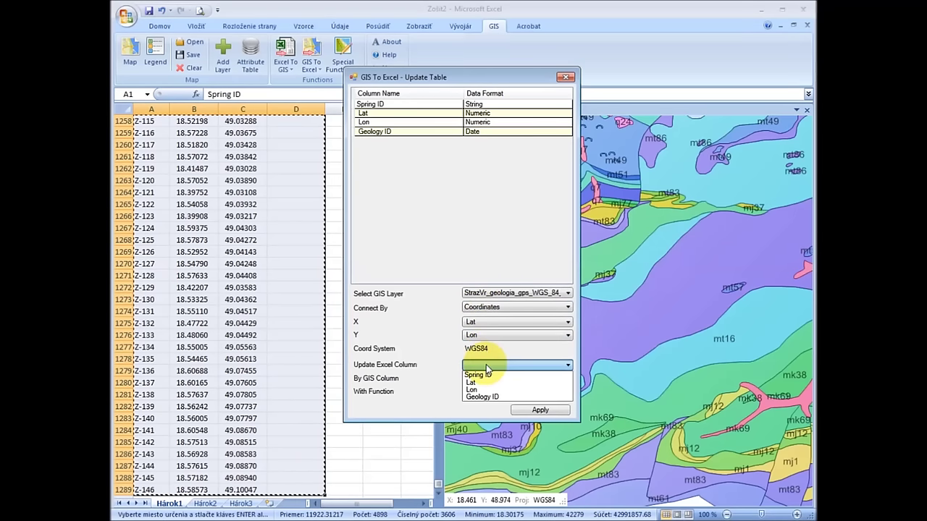
left_click(488, 380)
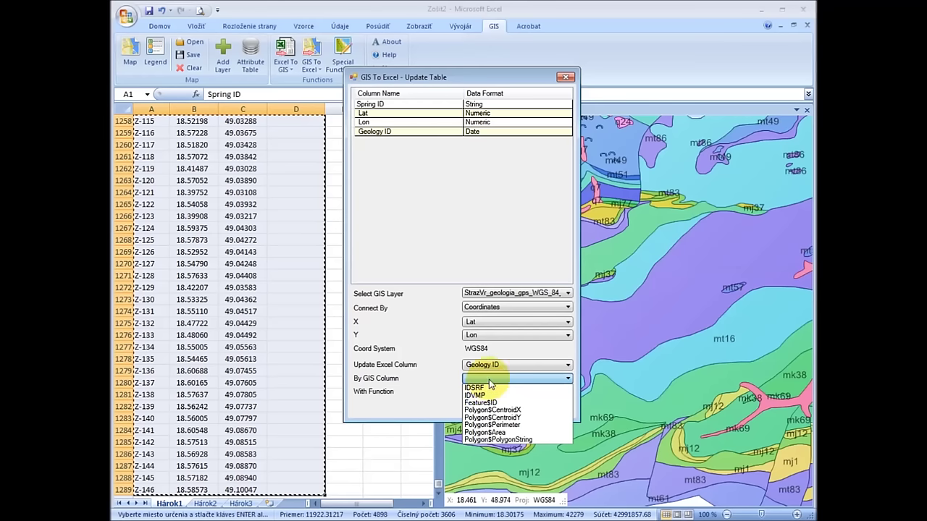
left_click(489, 386)
left_click(490, 392)
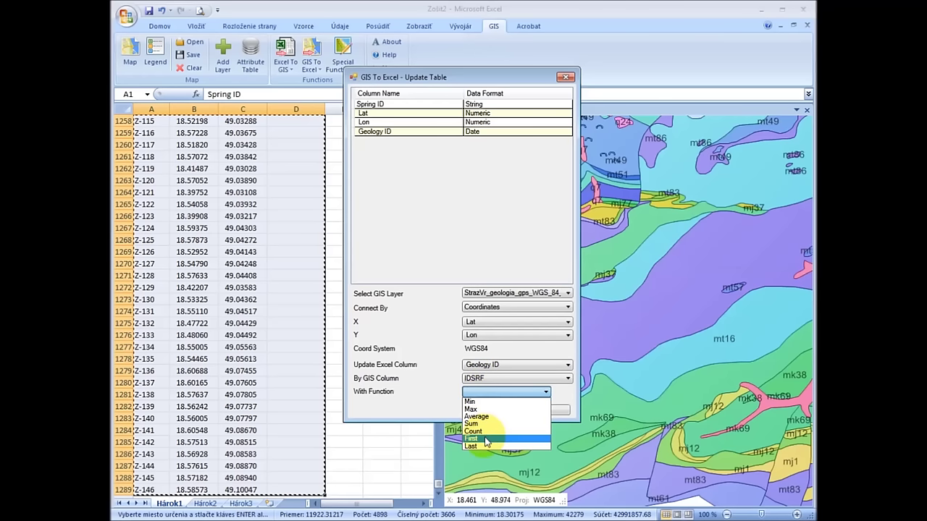
left_click(477, 438)
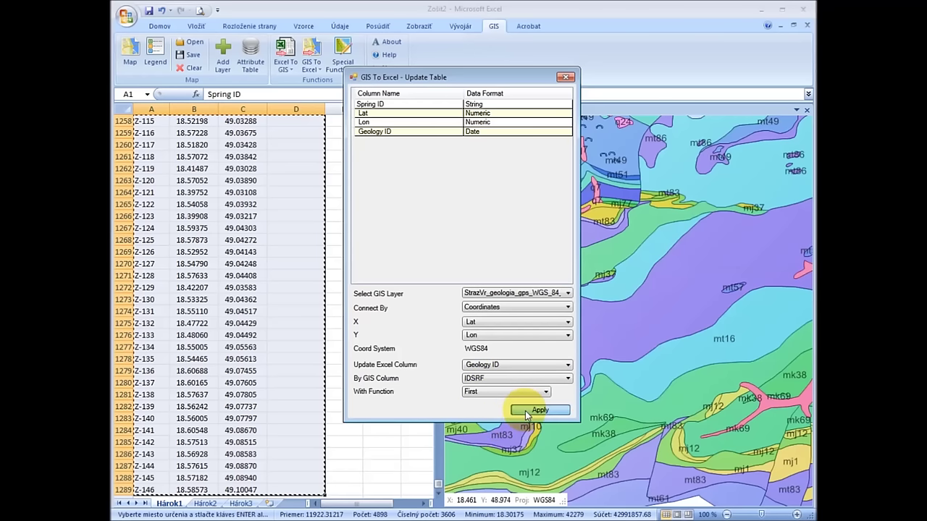
left_click(527, 411)
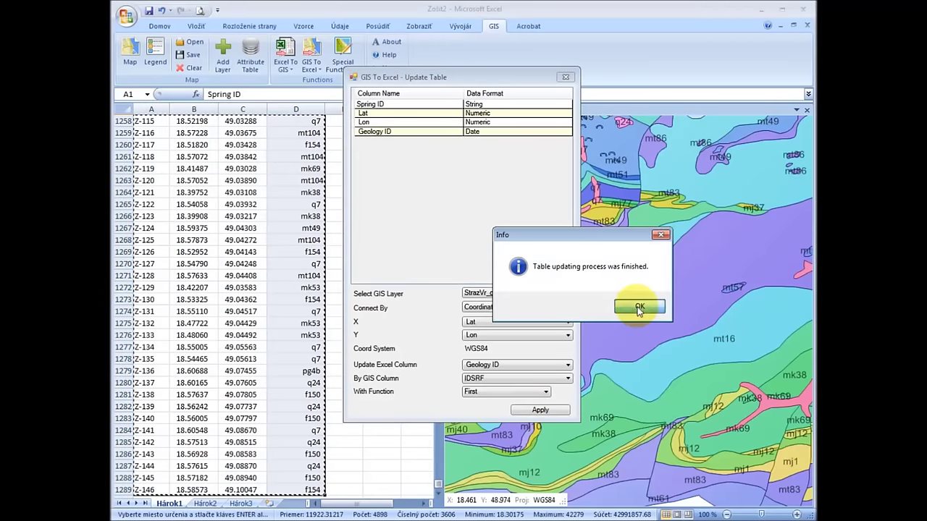
left_click(639, 306)
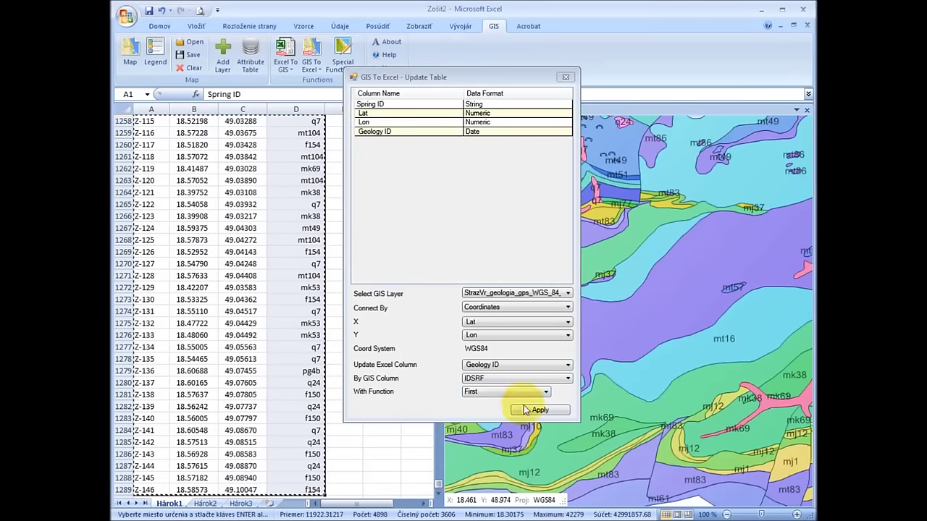
- Close the update window and check filled Geology ID values across the table
left_click(458, 77)
left_click(567, 78)
left_click(289, 234)
scroll(290, 234, "up", 20)
left_click(290, 229)
scroll(290, 229, "up", 20)
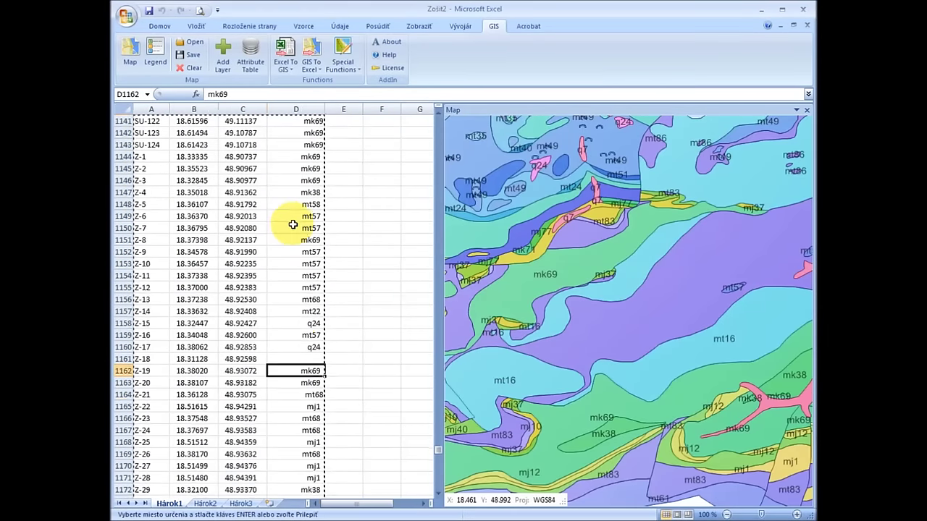
key("ctrl+Home")
left_click(301, 184)
scroll(301, 184, "down", 11)
scroll(300, 192, "down", 10)
scroll(299, 203, "down", 5)
scroll(299, 204, "up", 15)
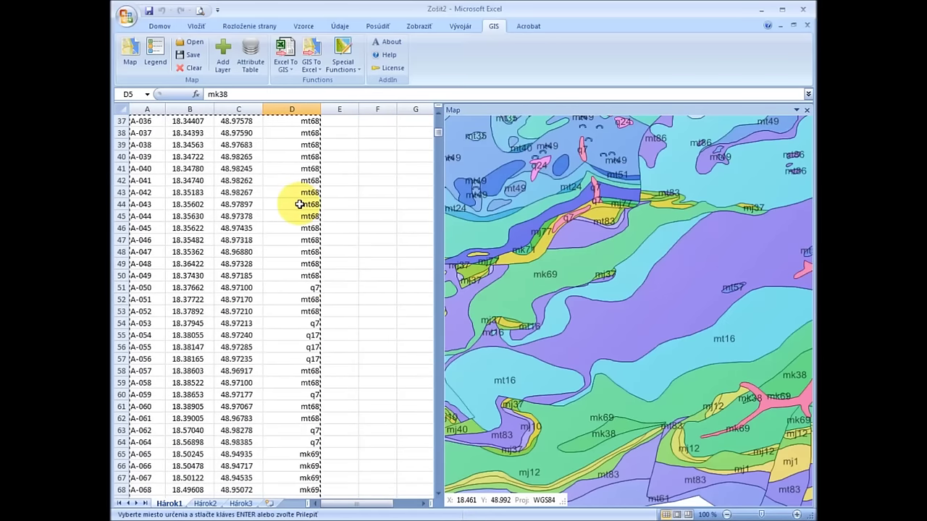
scroll(299, 203, "up", 11)
left_click(293, 156)
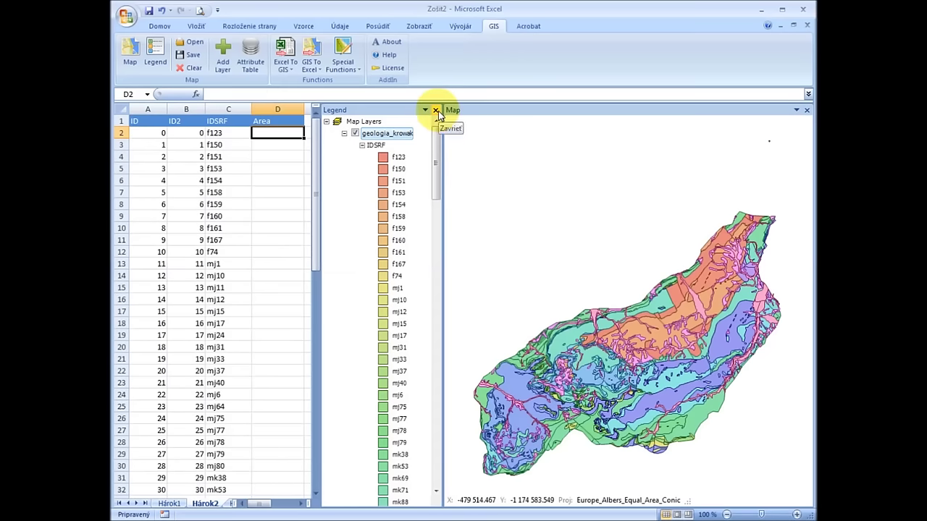
- Hide the legend panel and select the geology code table
left_click(438, 110)
scroll(180, 364, "down", 6)
scroll(184, 360, "down", 16)
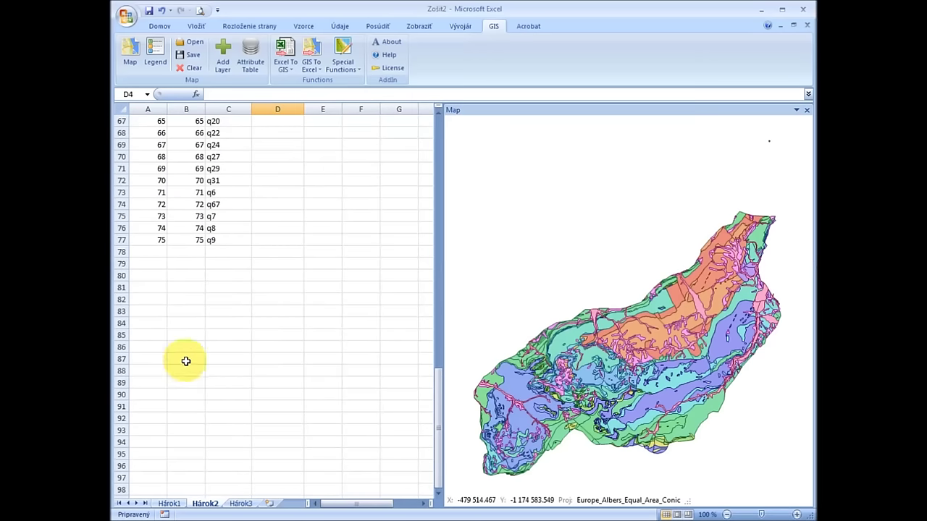
mouse_move(279, 240)
left_mouse_down()
mouse_move(126, 36)
mouse_move(166, 108)
left_mouse_up()
- Link the table to the geologia_krowak layer by the IDSRF column on both sides
left_click(311, 58)
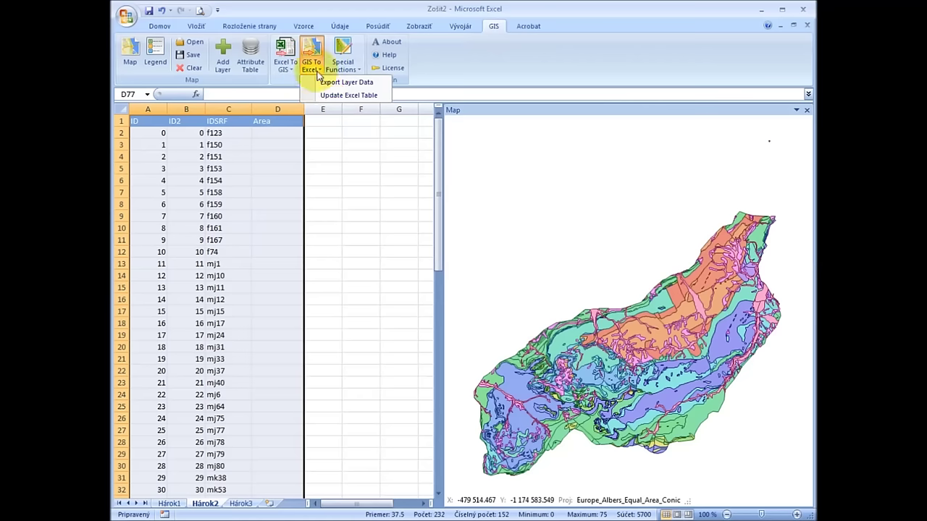
left_click(323, 94)
left_click_drag(325, 97, 486, 45)
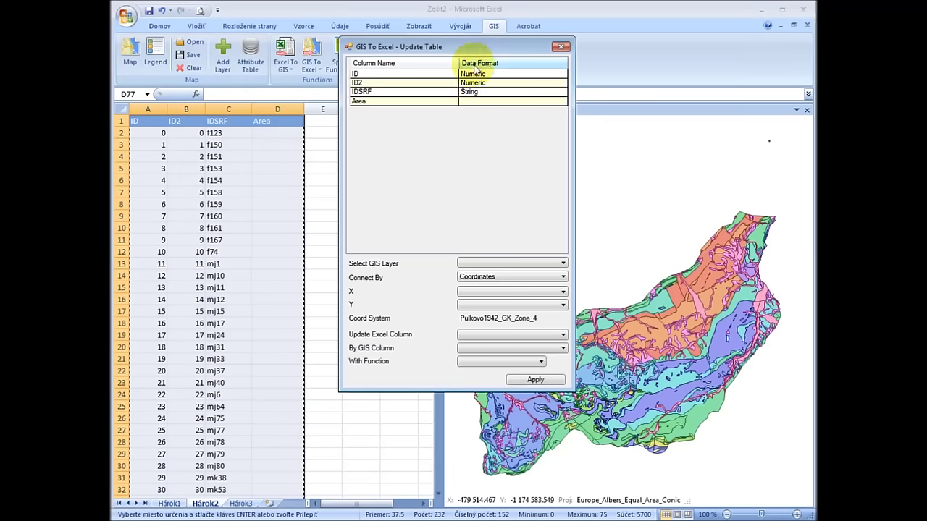
left_click(506, 263)
left_click(503, 272)
left_click(496, 277)
left_click(493, 292)
left_click(500, 304)
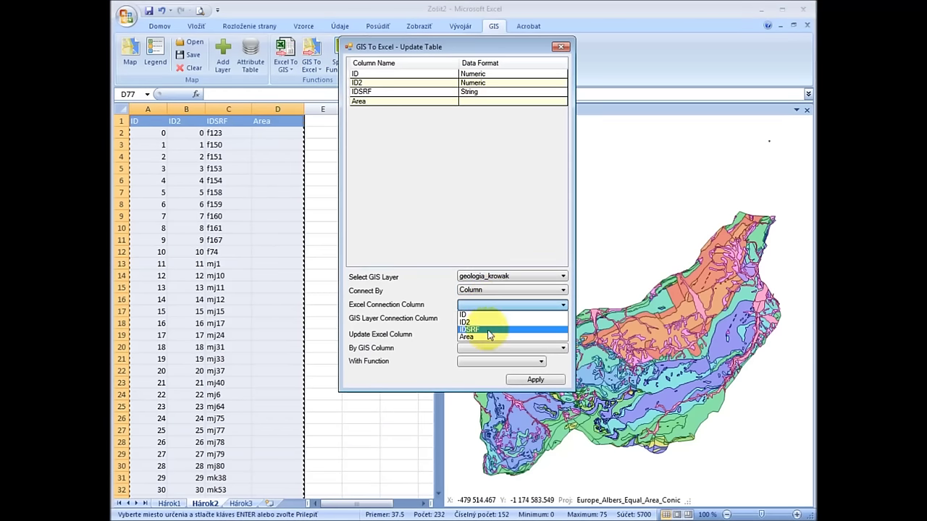
left_click(490, 329)
left_click(510, 319)
left_click(493, 345)
- Fill the Area column with the Sum of matching Polygon$Area values
left_click(511, 334)
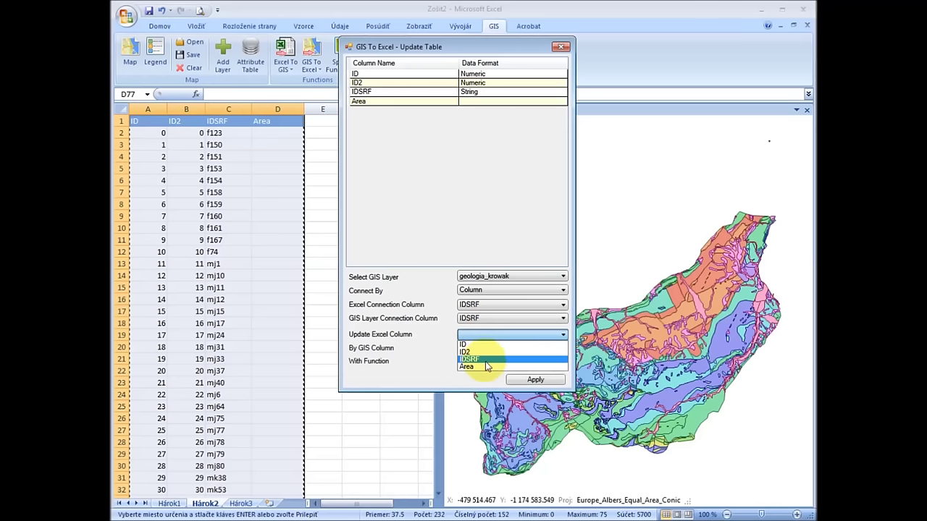
left_click(486, 366)
left_click(521, 349)
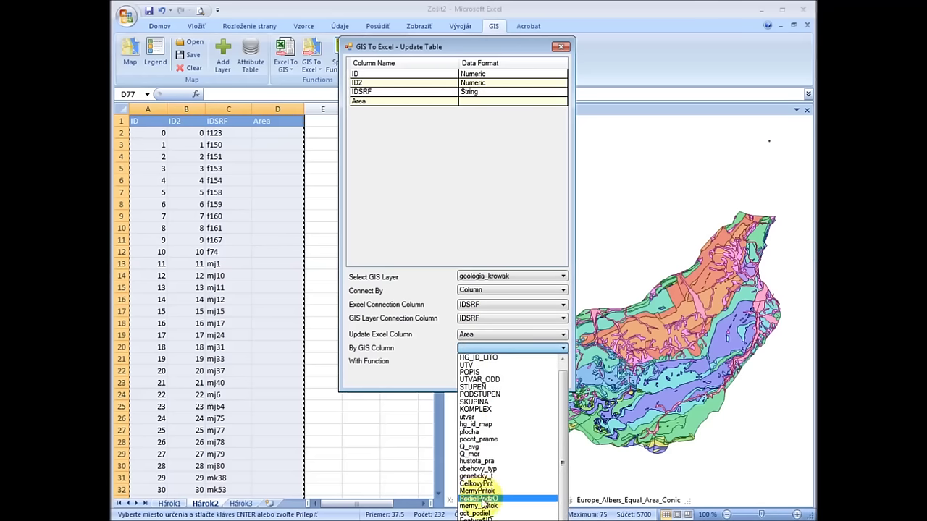
left_click(479, 511)
left_click(482, 362)
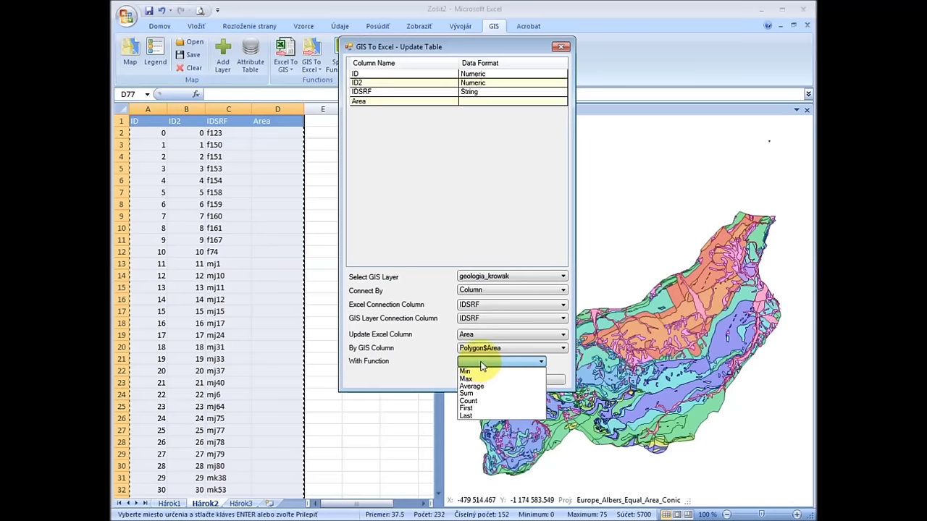
left_click(478, 394)
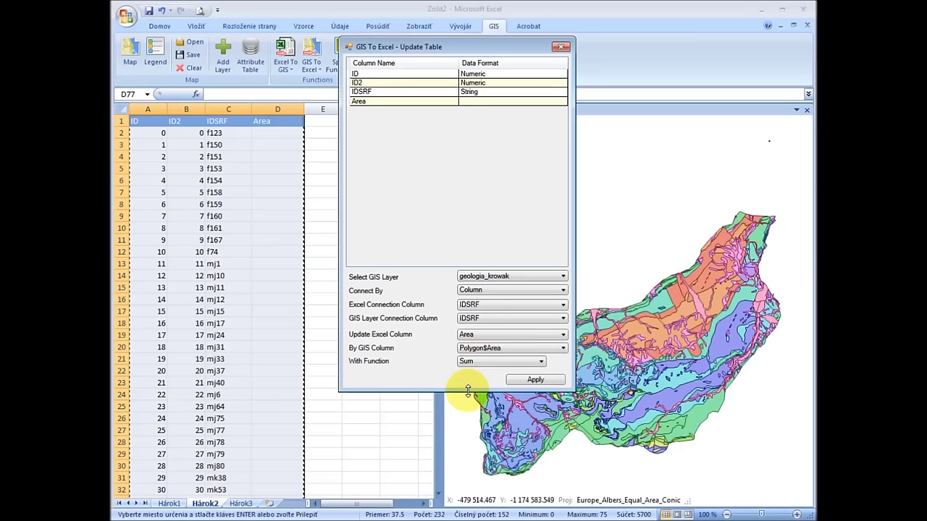
left_click(511, 381)
left_click(637, 306)
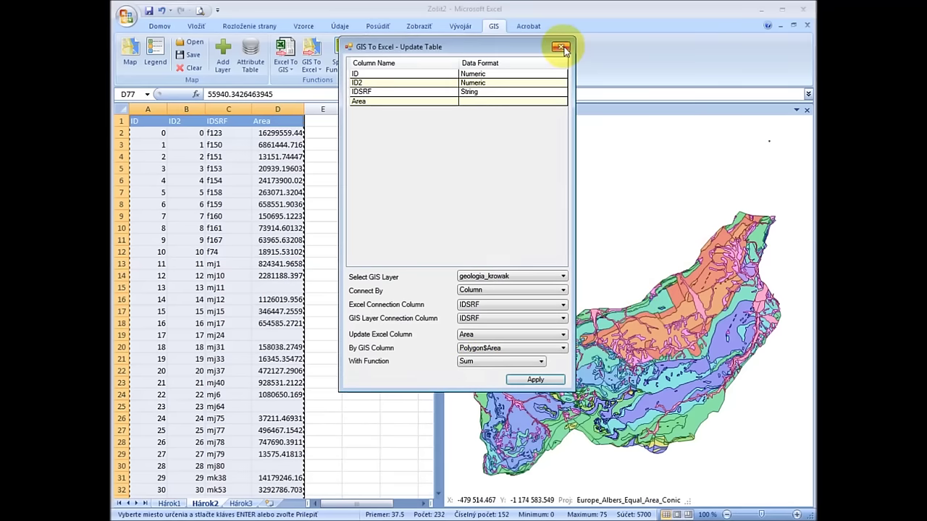
left_click(560, 46)
- Check the new area values and rename the D1 header to Area m2
left_click(283, 181)
scroll(304, 228, "down", 13)
scroll(285, 239, "down", 10)
scroll(281, 259, "up", 9)
scroll(283, 267, "up", 14)
left_click(271, 133)
left_click(275, 121)
left_click(270, 96)
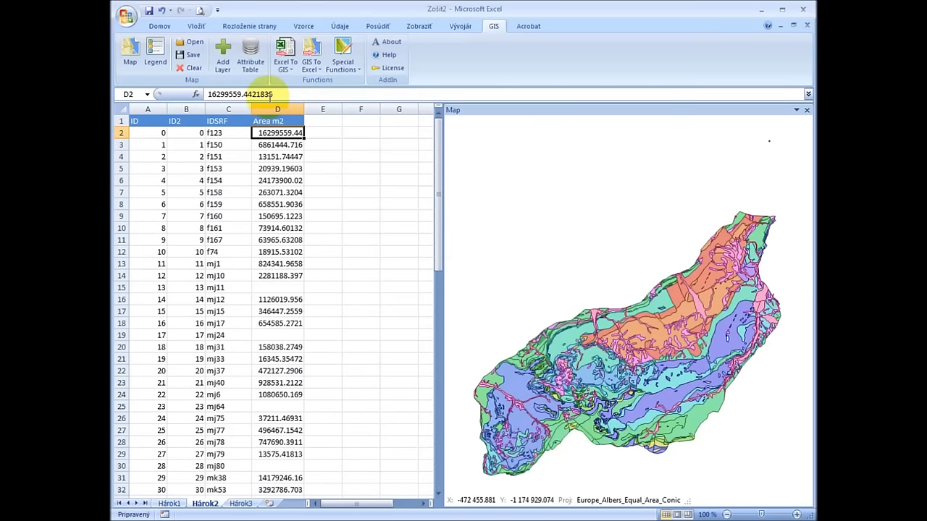
left_click(300, 216)
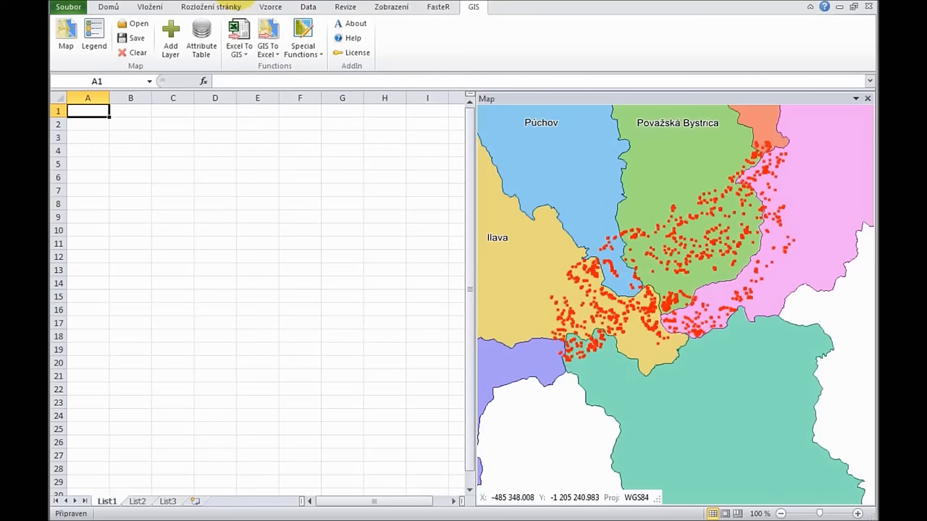
- Zoom into the map and pan across the Ilava and Považská Bystrica spring points
left_click(140, 139)
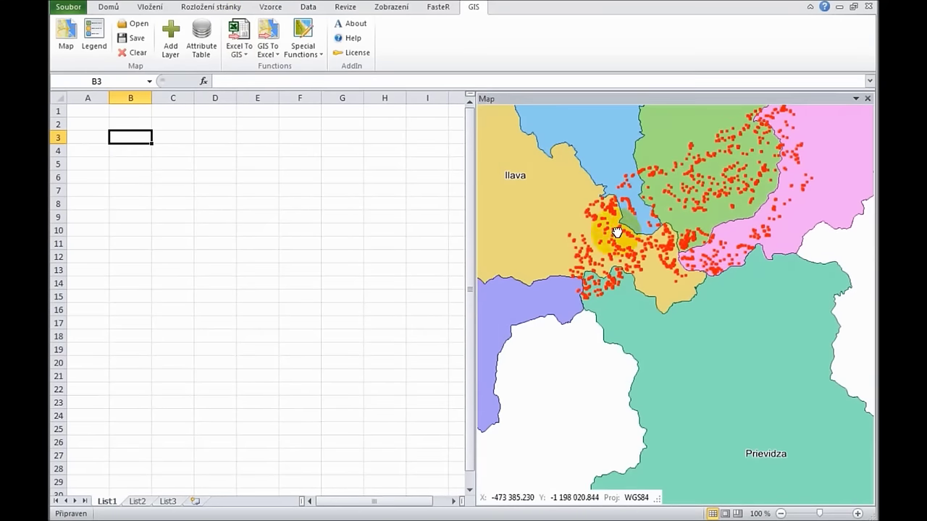
scroll(631, 239, "up", 2)
scroll(620, 306, "up", 2)
scroll(758, 281, "up", 1)
left_click_drag(757, 281, 606, 311)
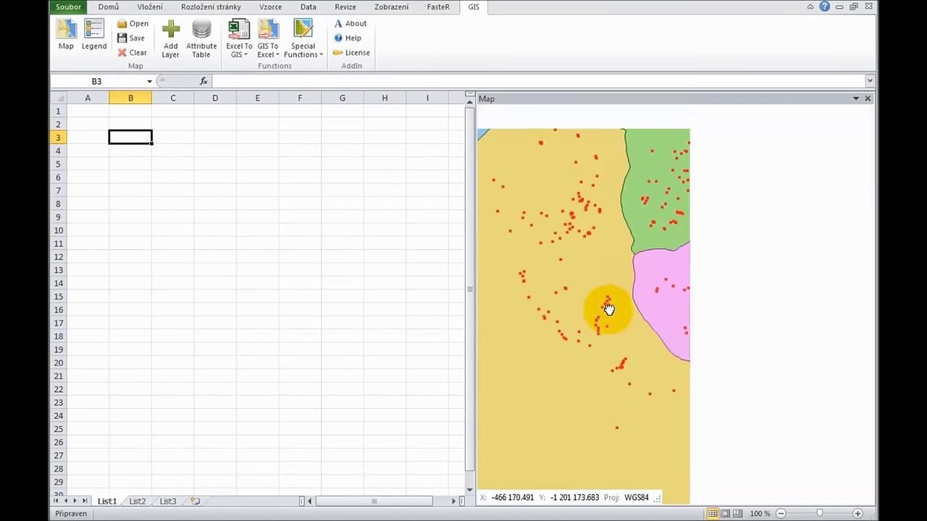
scroll(685, 279, "down", 1)
scroll(685, 248, "up", 1)
left_click_drag(685, 248, 606, 424)
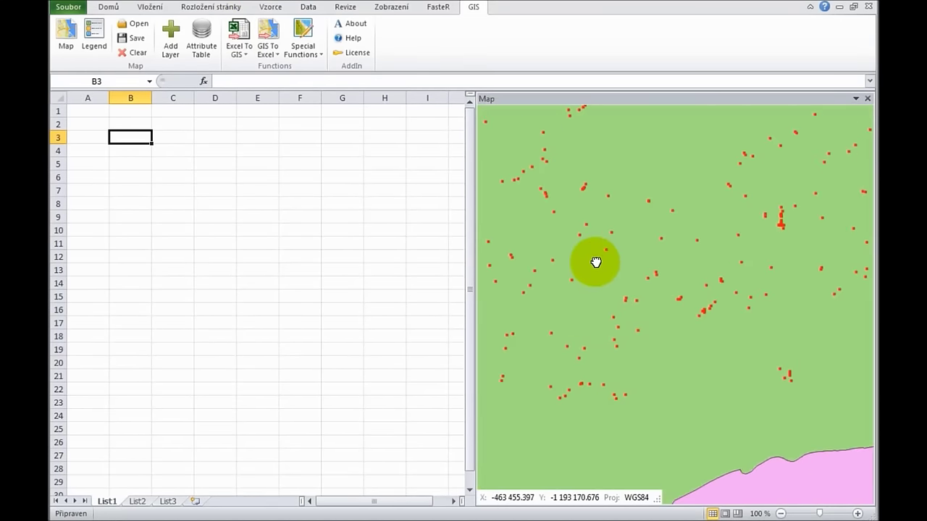
left_click_drag(596, 263, 536, 413)
- Re-centre the district overview on the point cluster and open the GIS Special Functions list
scroll(634, 365, "up", 2)
scroll(634, 366, "down", 2)
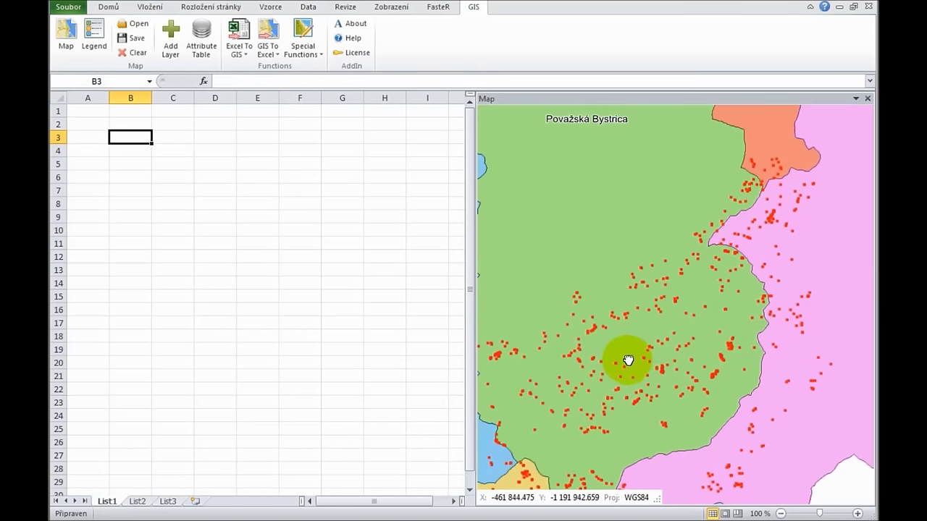
scroll(627, 362, "down", 1)
left_click_drag(627, 382, 634, 292)
scroll(635, 293, "up", 1)
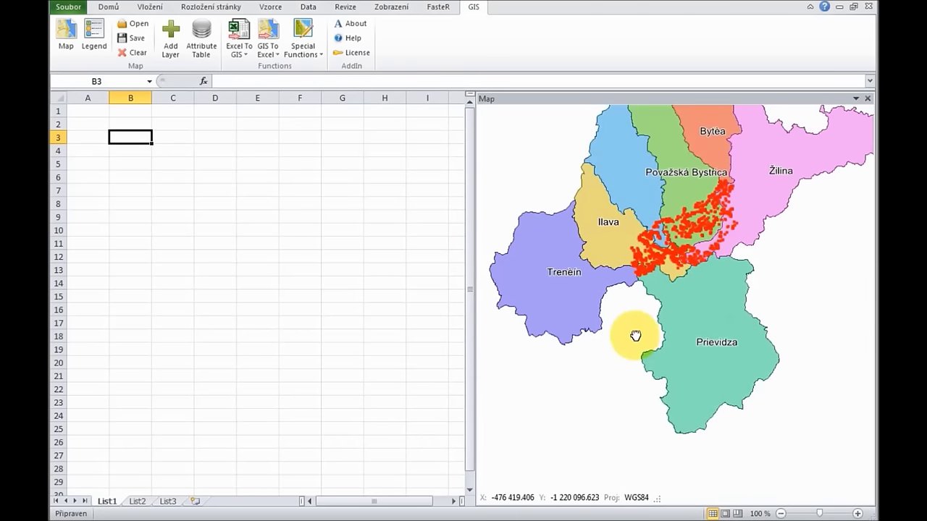
scroll(662, 254, "up", 2)
left_click(663, 254)
left_click_drag(663, 254, 644, 297)
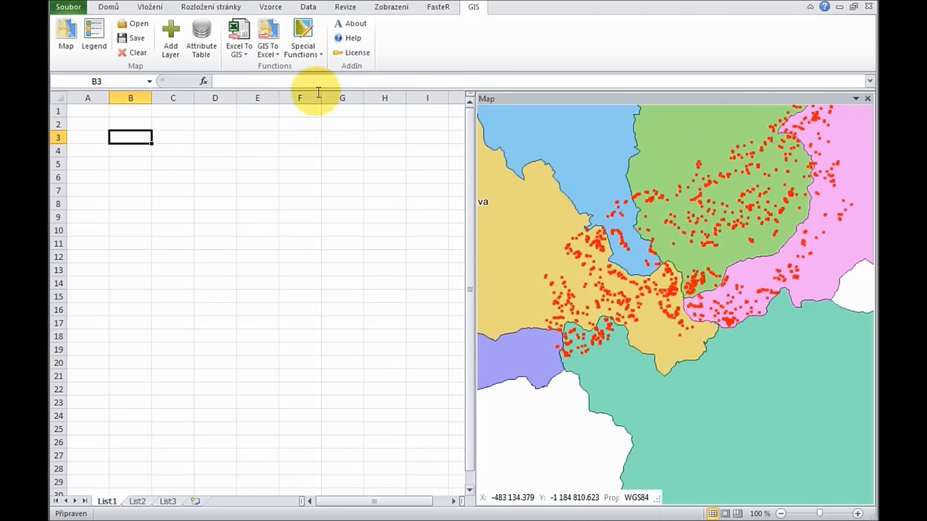
left_click(308, 57)
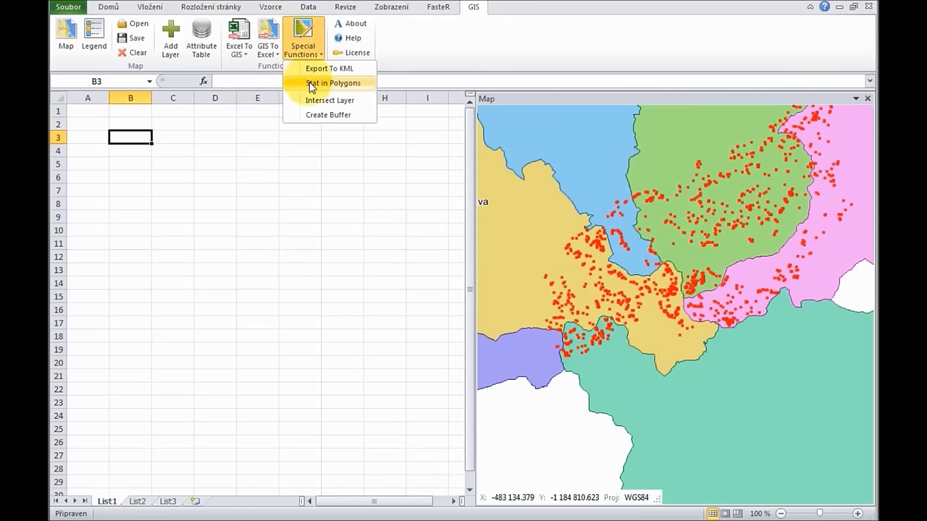
- Set Stat in Polygons to sum New_Layer's Q attribute per hranice_okres district, named by NAZOKRES
left_click(312, 84)
left_click(360, 208)
left_click(356, 217)
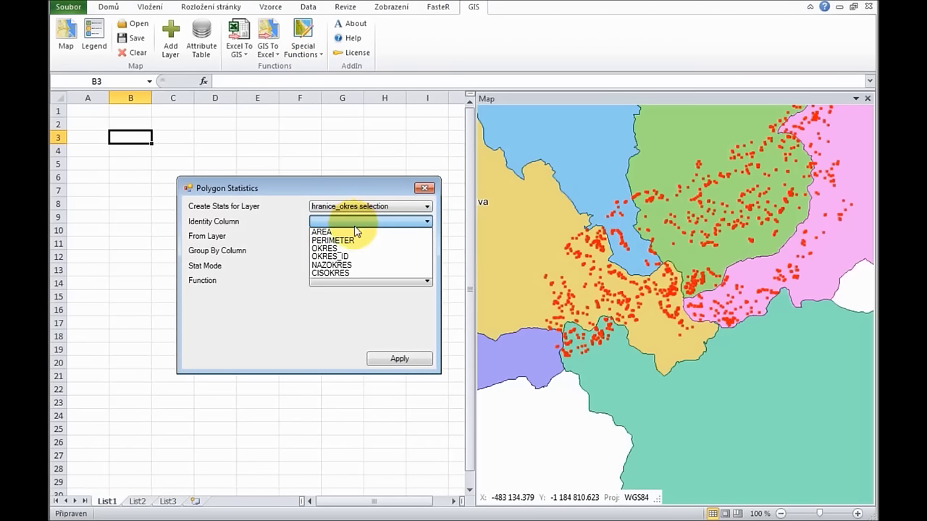
left_click(331, 265)
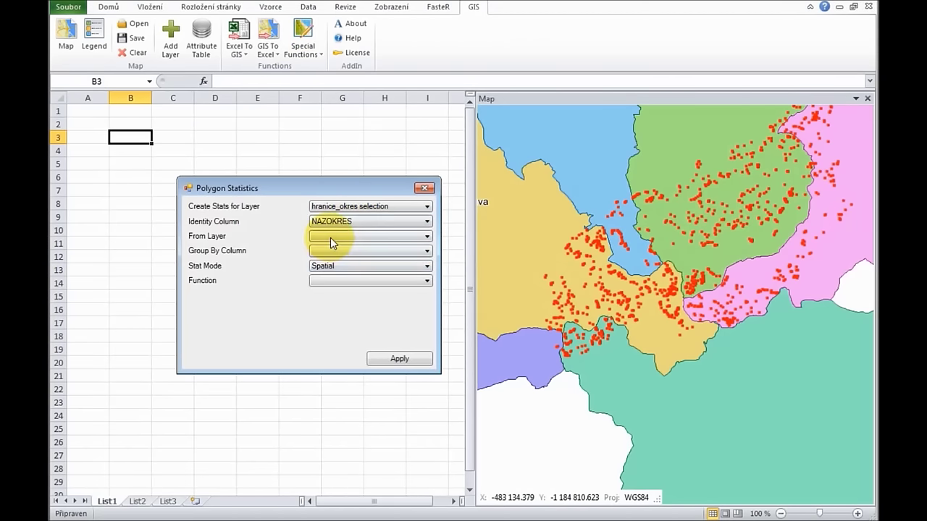
left_click(345, 239)
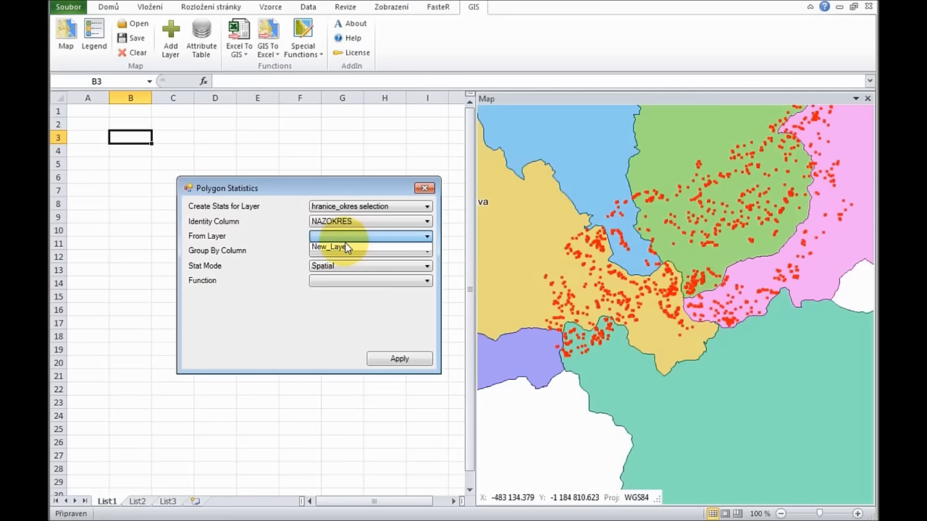
left_click(352, 284)
left_click(352, 285)
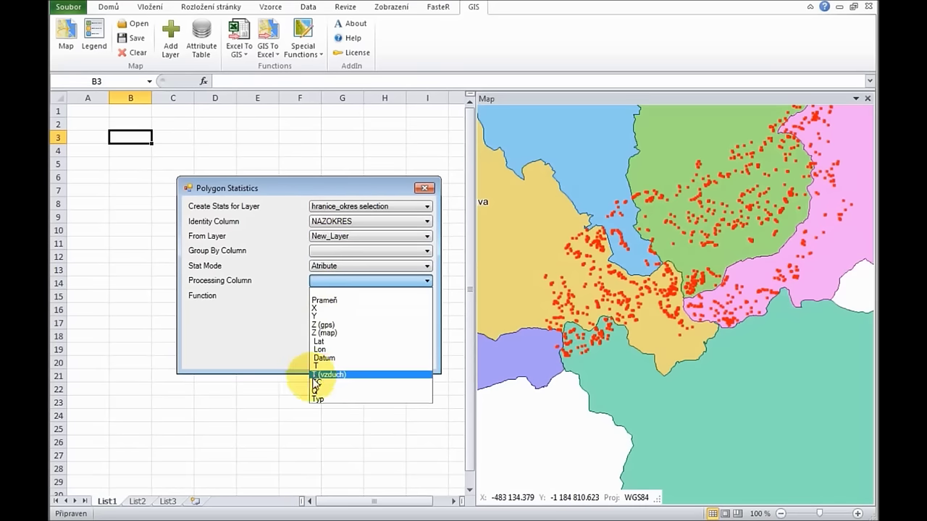
left_click(315, 392)
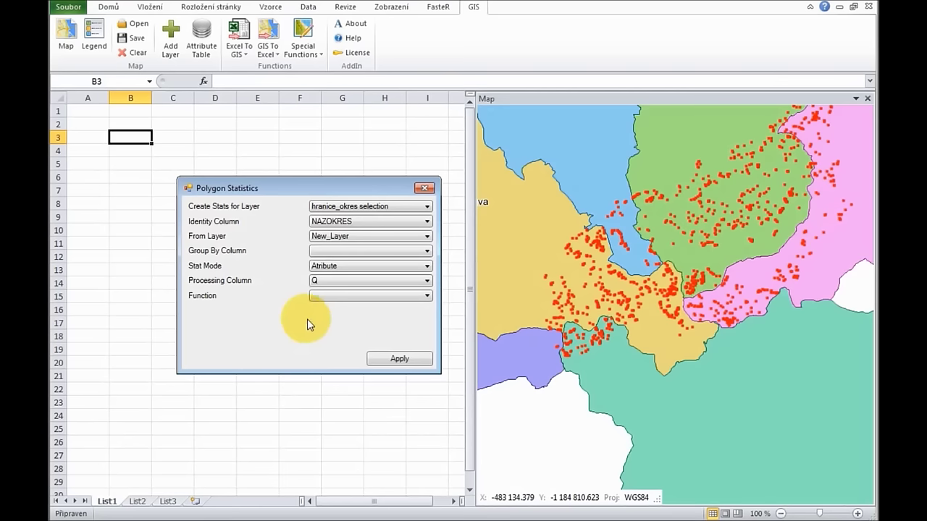
left_click(323, 297)
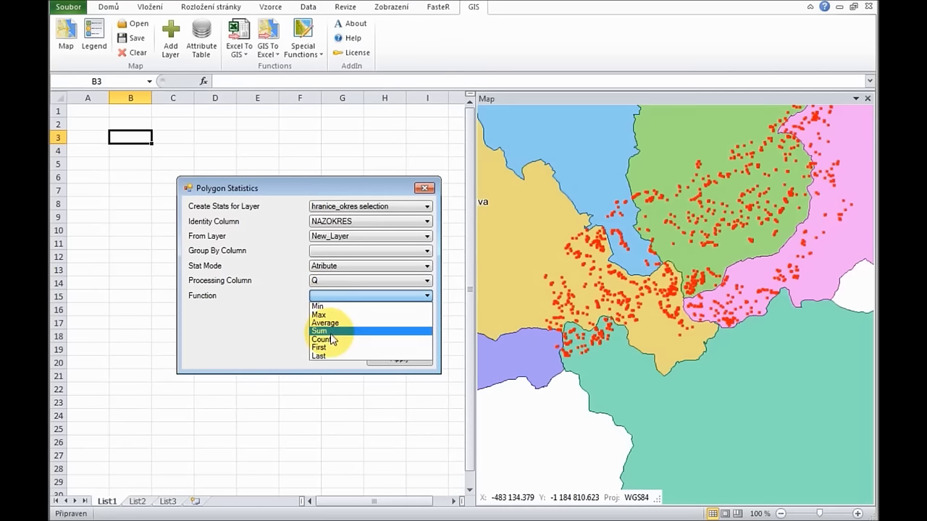
left_click(324, 329)
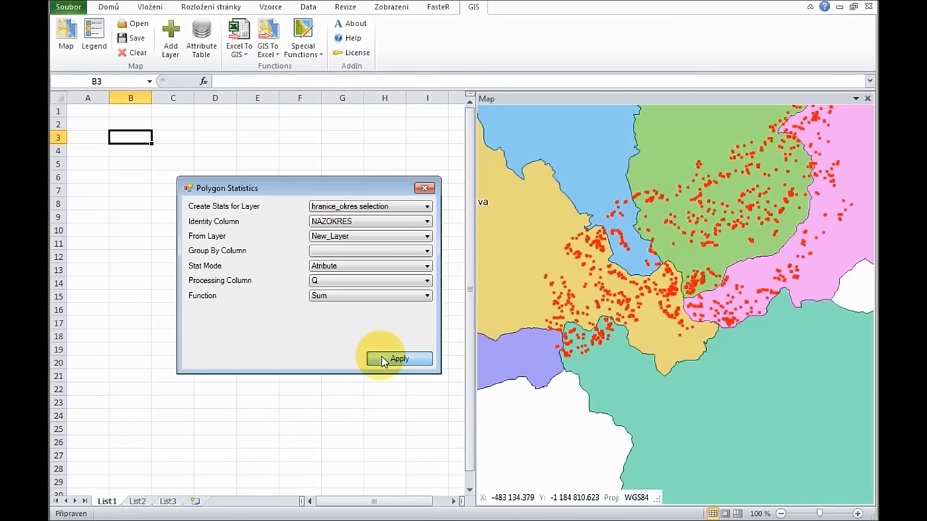
- Run the statistics, paste the per-district Q sums at A1, and select Pramene columns A–P
left_click(384, 359)
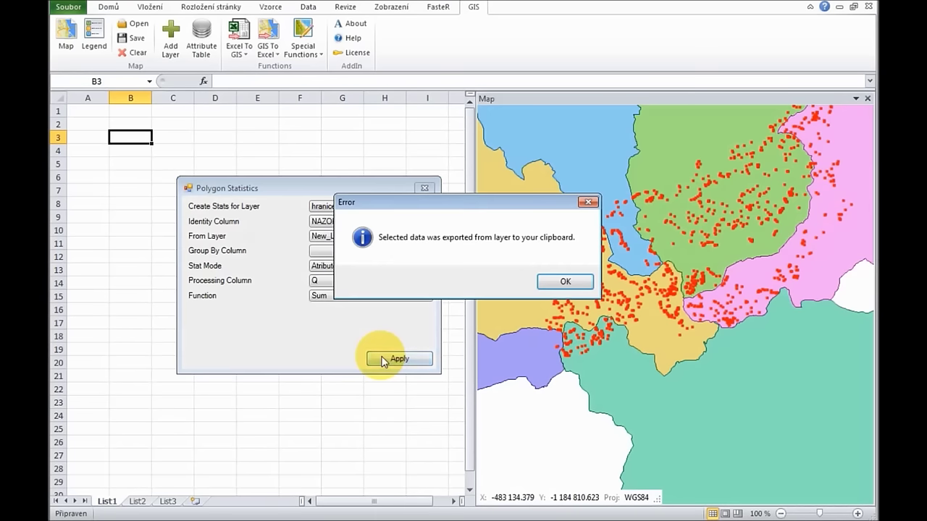
left_click(570, 282)
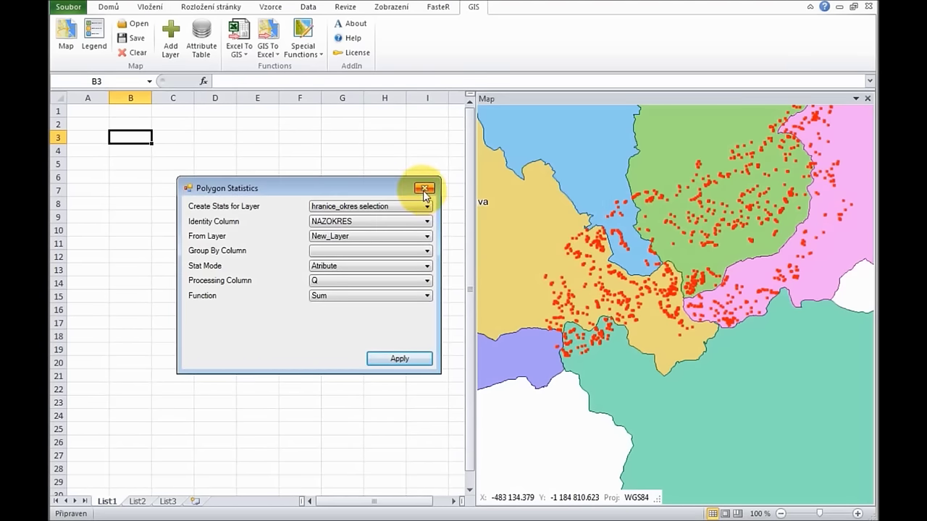
left_click(425, 189)
left_click(95, 122)
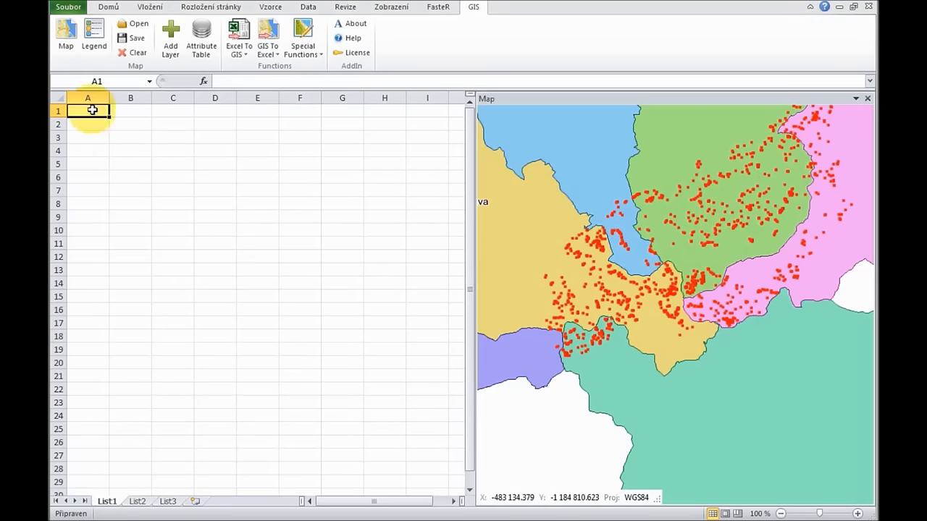
key("ctrl+v")
left_click(154, 245)
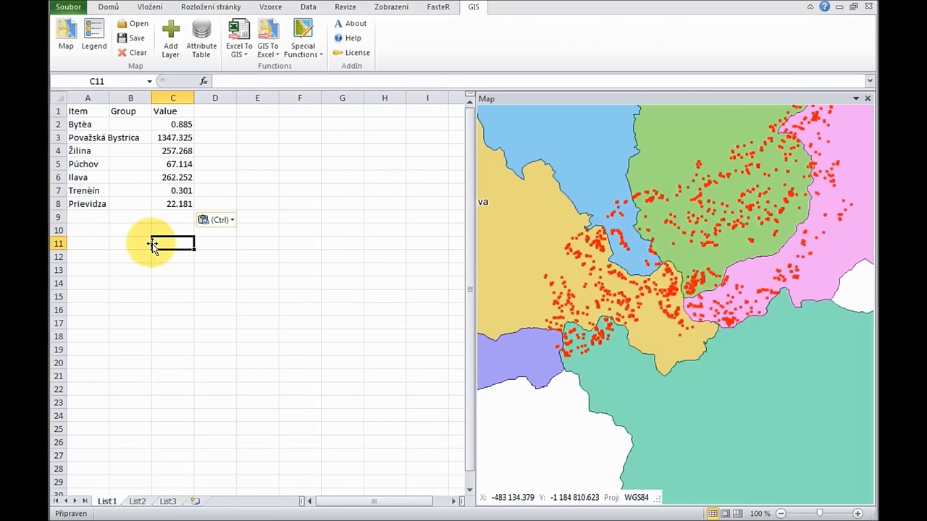
left_click(91, 230)
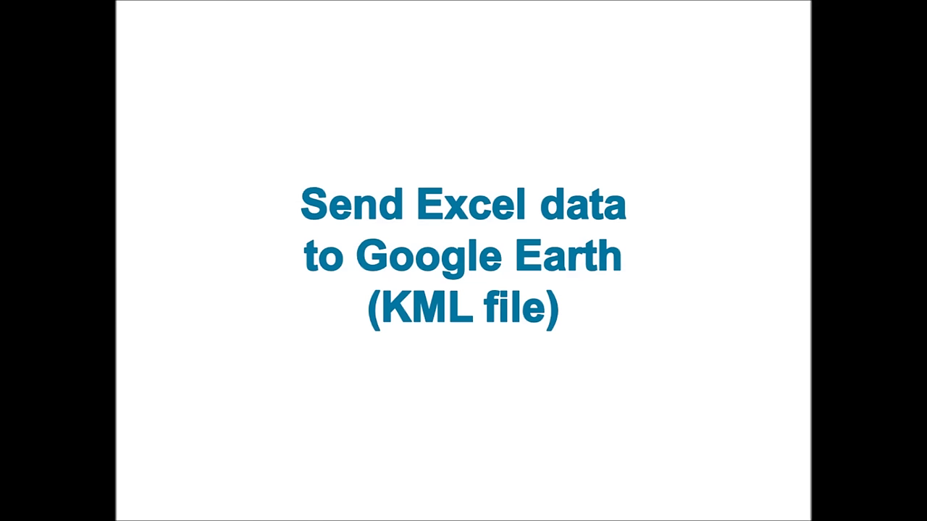
left_click_drag(72, 96, 453, 96)
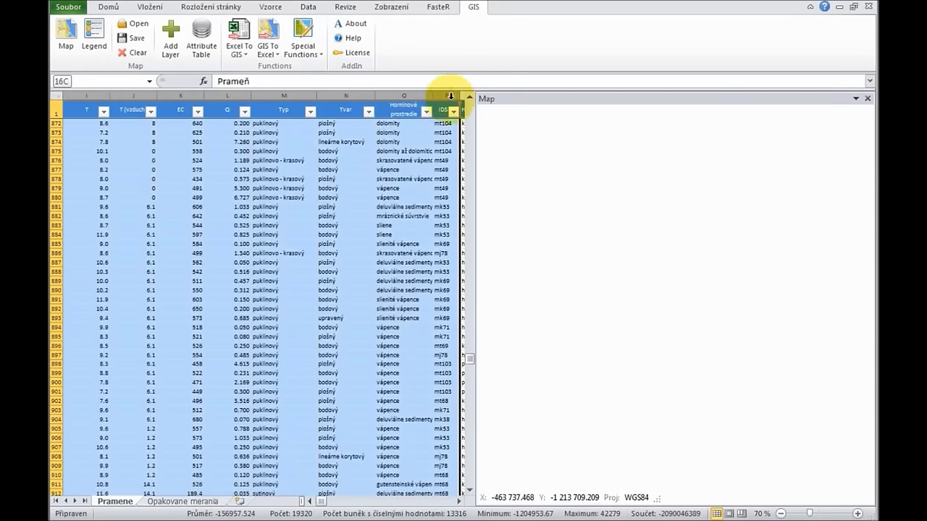
- In Excel To GIS Create Layer, choose the X coordinate column and set Y to Lon
left_click(239, 48)
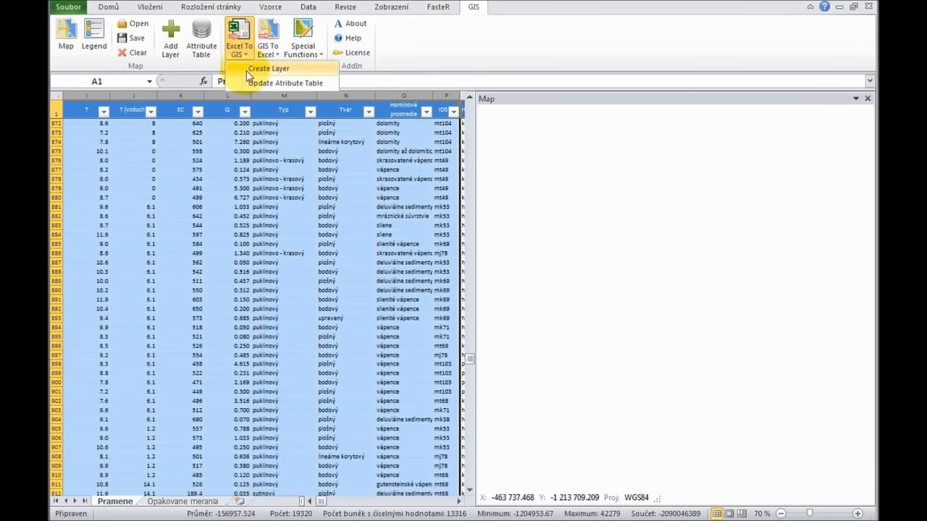
left_click(239, 68)
left_click(181, 294)
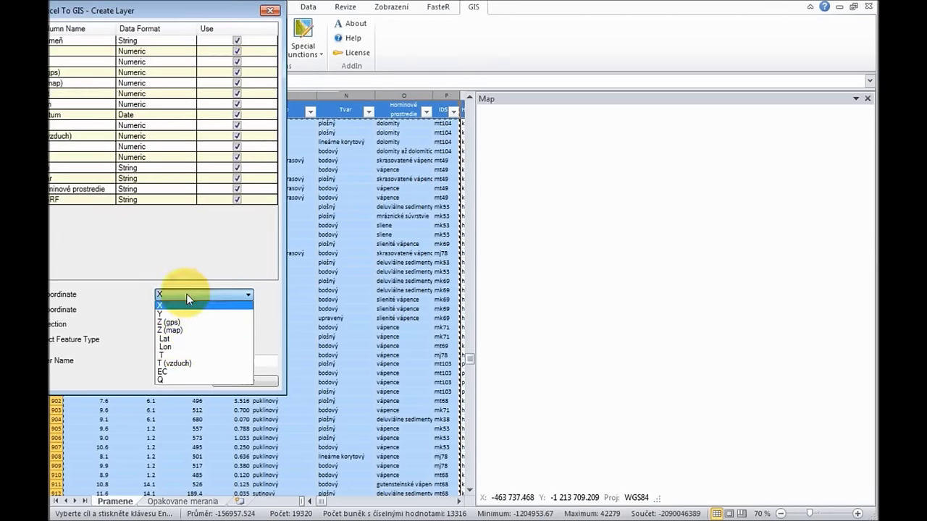
left_click(176, 346)
left_click(179, 310)
left_click(165, 353)
left_click(179, 311)
left_click(166, 361)
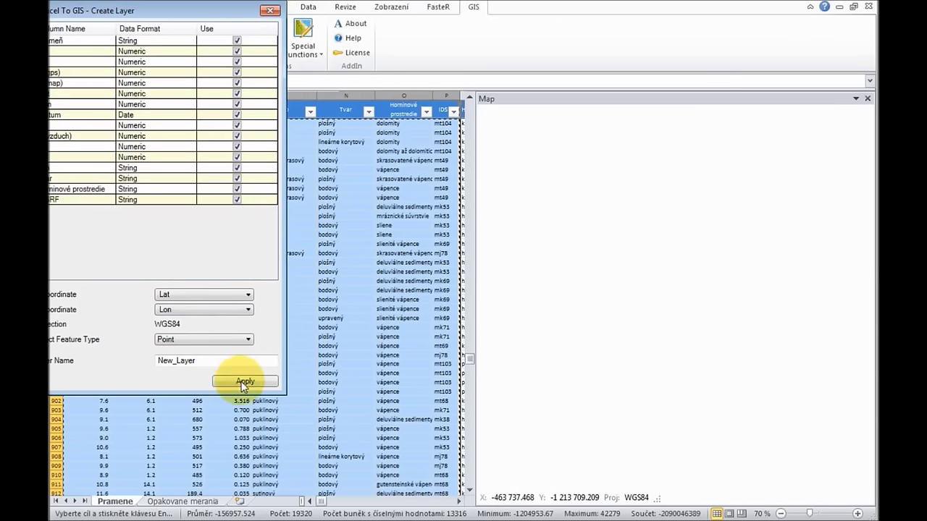
- Build the spring point layer, close the Create Layer window and clear the sheet selection
left_click(245, 381)
left_click(568, 282)
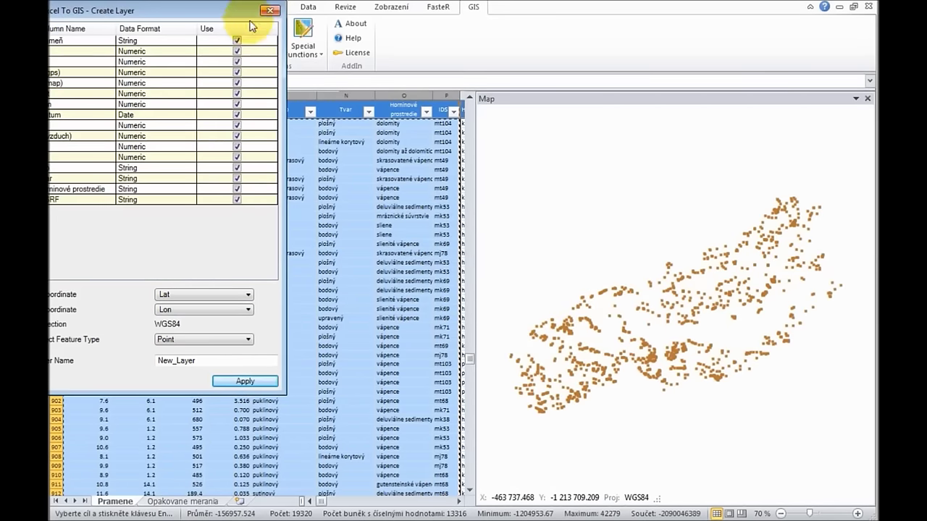
left_click(270, 11)
scroll(596, 310, "up", 2)
scroll(590, 279, "down", 3)
scroll(598, 265, "up", 2)
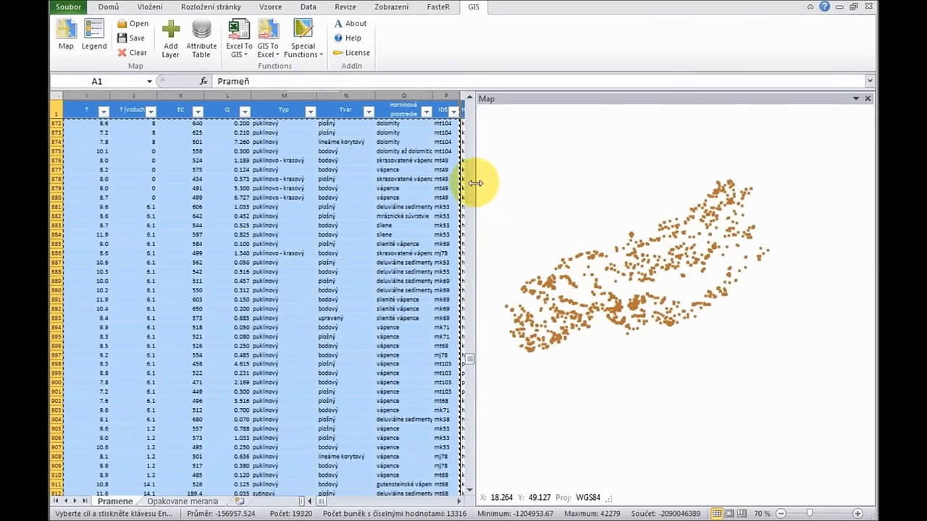
left_click(340, 160)
- Export New_Layer to KML with placemarks labelled by the Prameň column
left_click(302, 42)
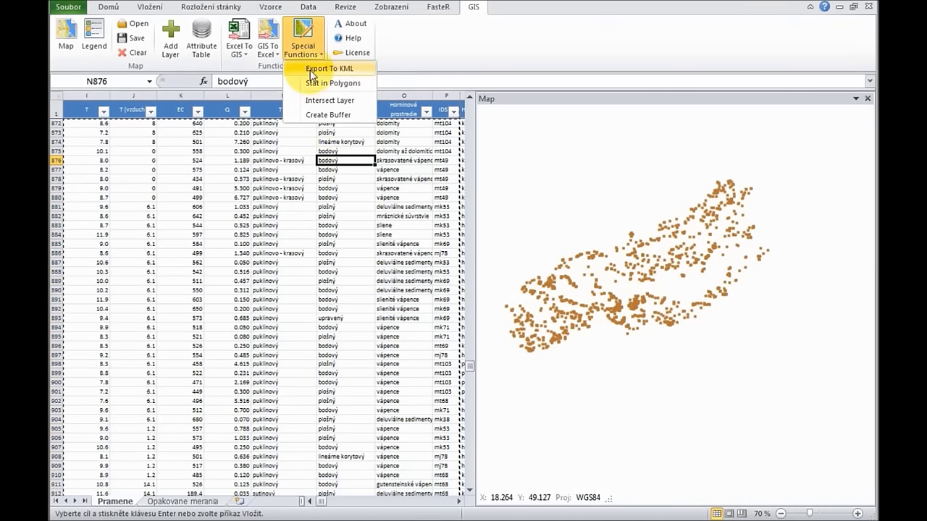
left_click(311, 69)
left_click_drag(283, 31, 445, 87)
left_click(416, 117)
left_click(417, 128)
left_click(416, 133)
left_click(416, 141)
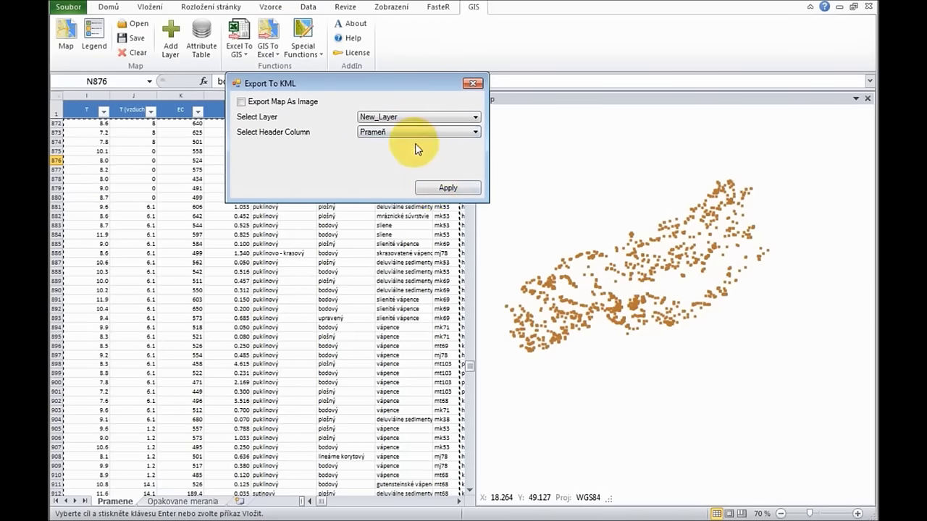
left_click(441, 189)
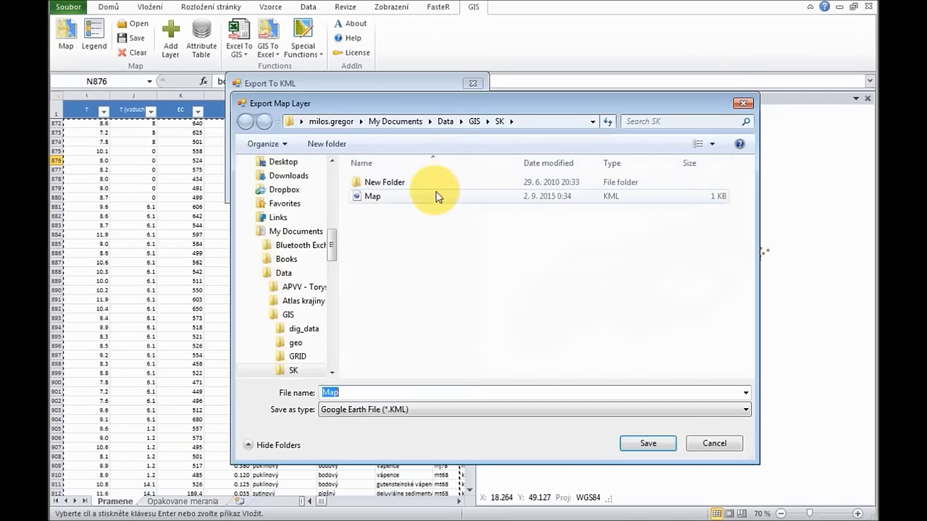
- Save the export over the existing Map.kml and open it in Google Earth
left_click(436, 196)
left_click(641, 443)
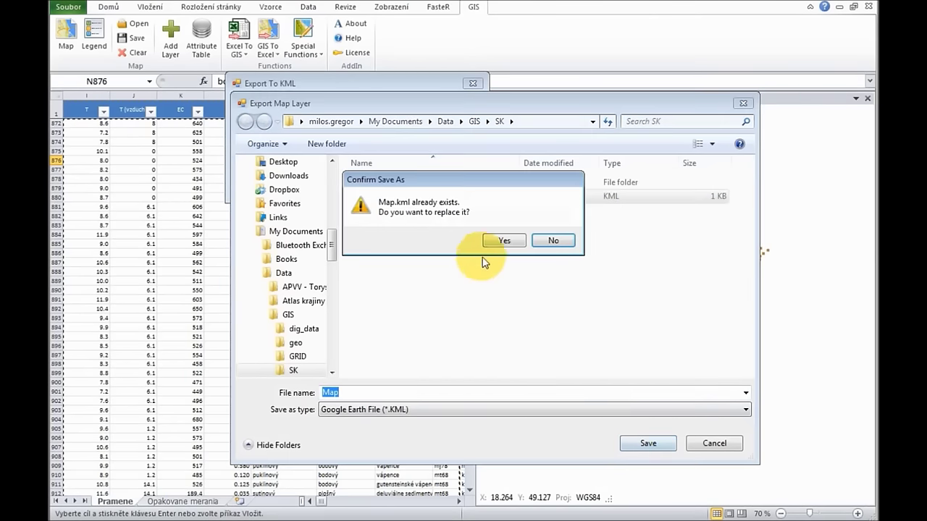
left_click(499, 243)
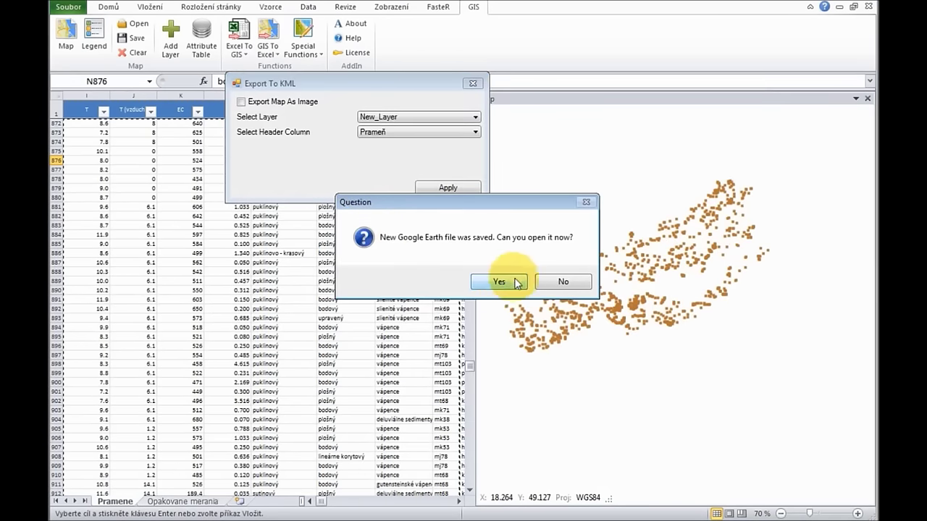
left_click(507, 283)
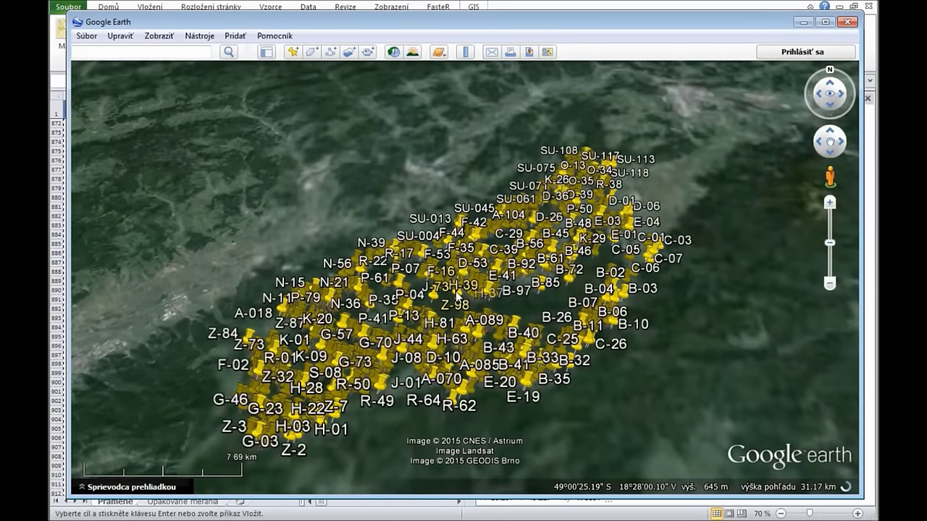
- Zoom and tilt into 3D, then view the attribute popups of springs J-69, P-01 and F-25
scroll(457, 295, "up", 3)
scroll(457, 295, "up", 3)
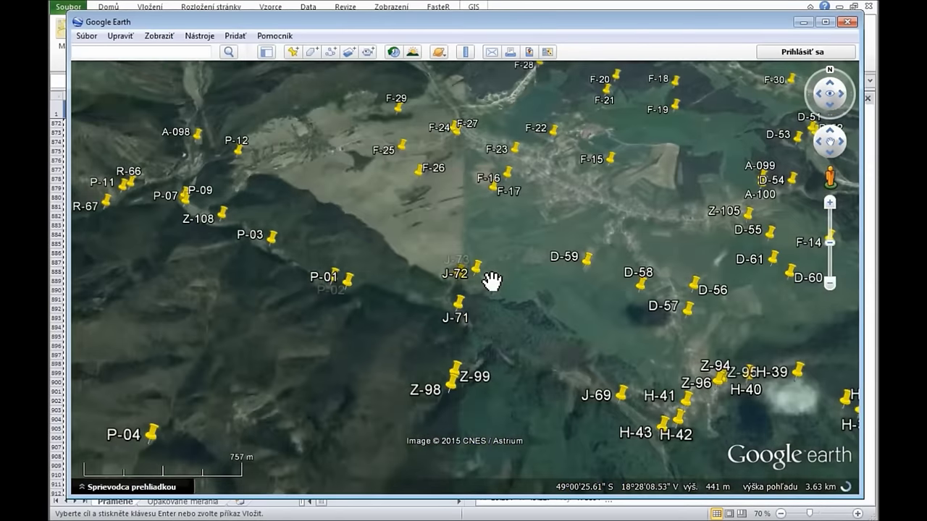
mouse_move(491, 281)
left_mouse_down()
mouse_move(265, 311)
mouse_move(295, 295)
left_mouse_up()
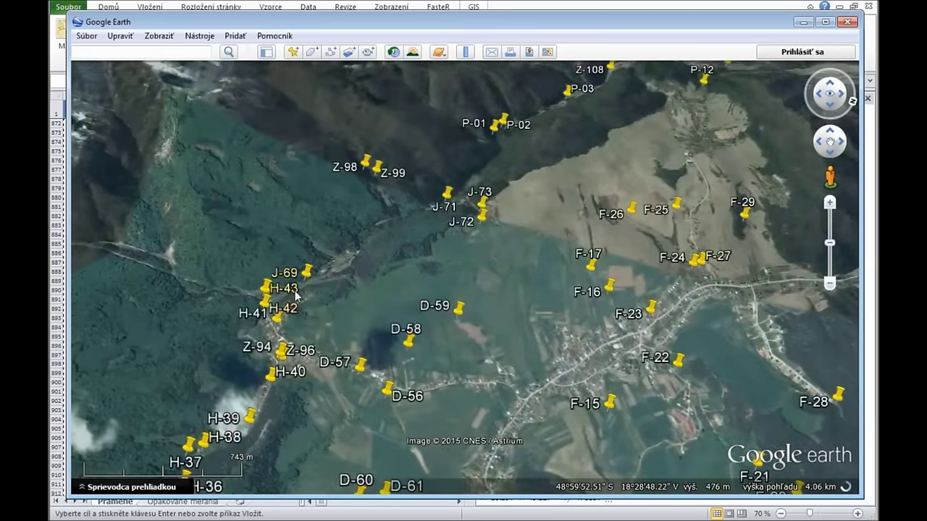
left_click(307, 273)
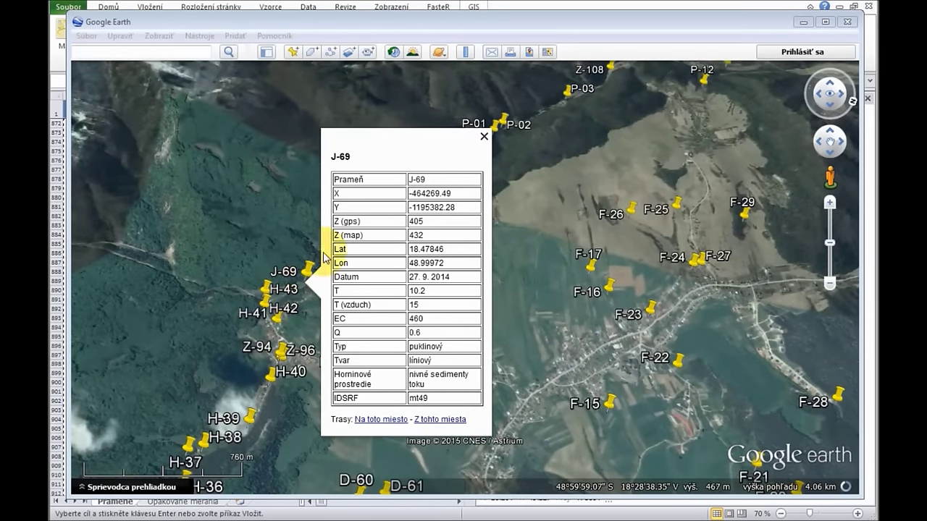
left_click(494, 124)
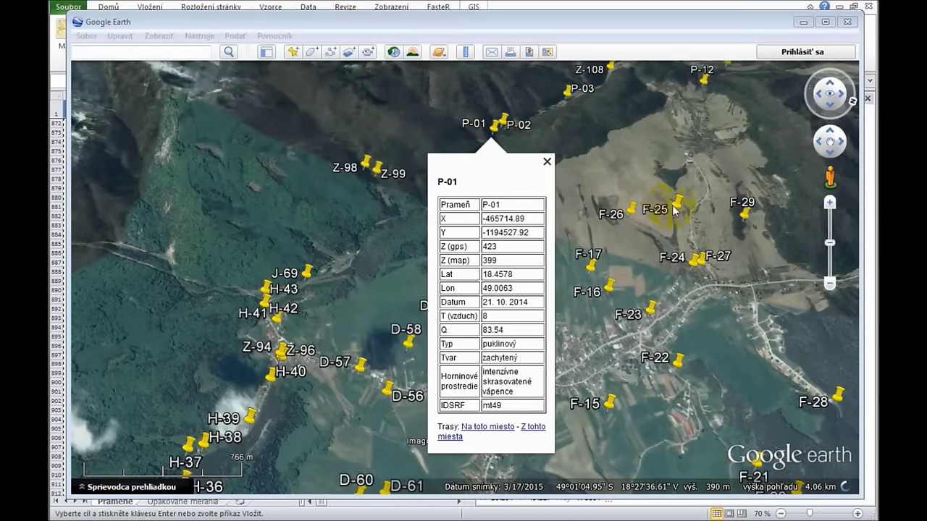
left_click(675, 205)
- From Map.kml in the Places panel, view springs A-016, A-015, A-029 and H-65, flying to H-65
left_click(266, 52)
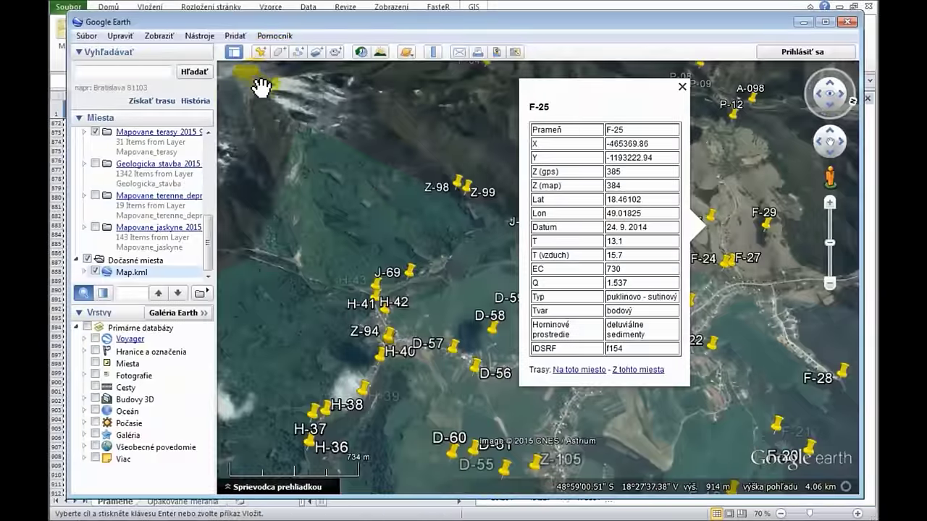
left_click(84, 272)
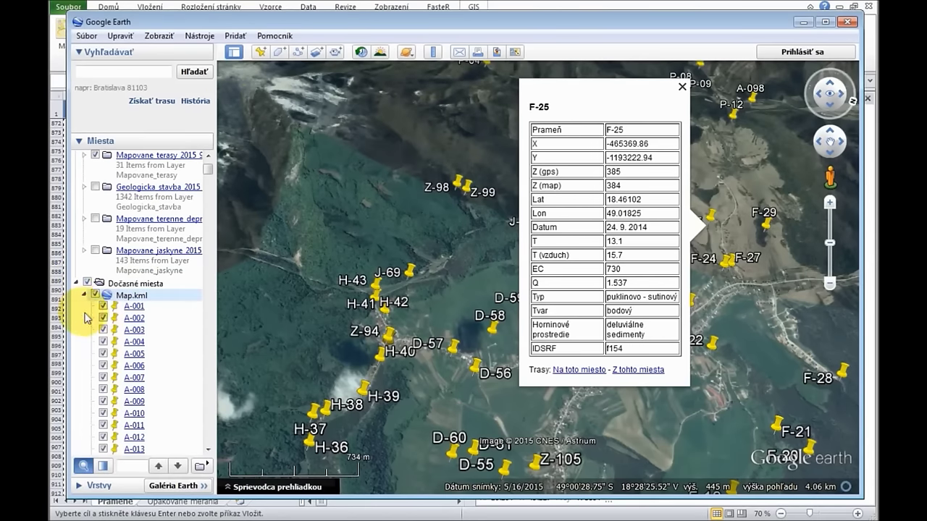
scroll(91, 308, "down", 3)
left_click(133, 263)
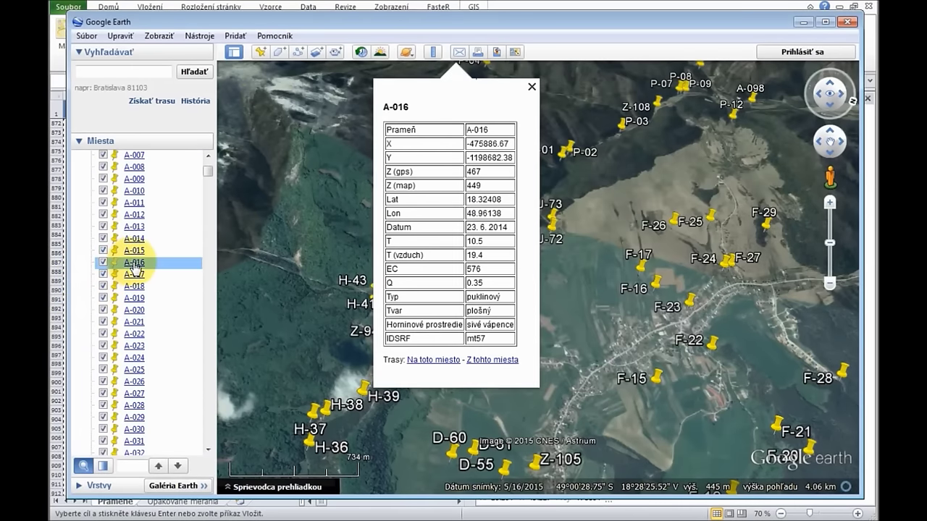
left_click(136, 270)
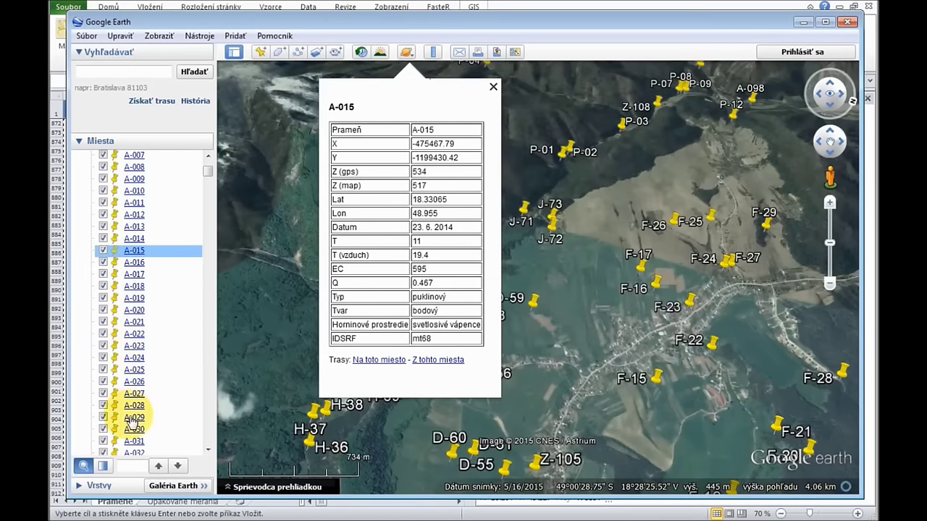
left_click(134, 415)
scroll(140, 405, "down", 5)
left_click_drag(207, 174, 208, 292)
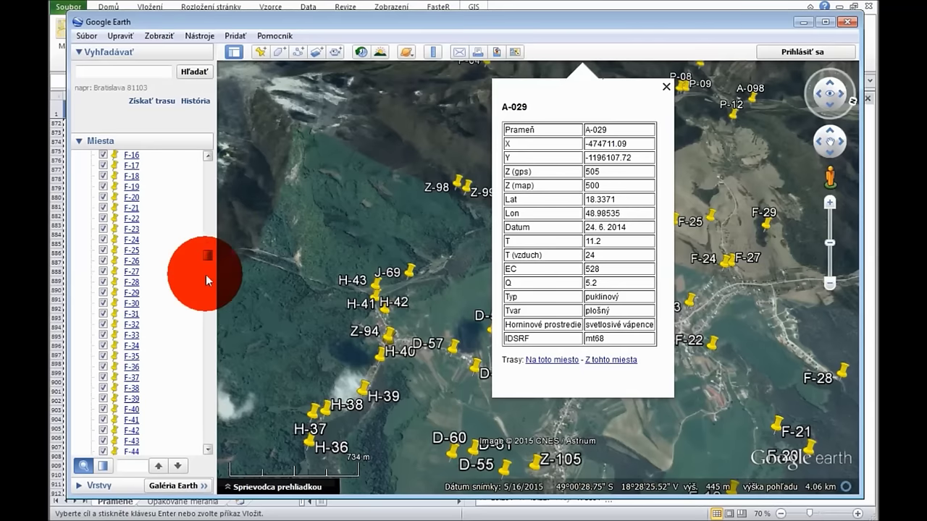
left_click(135, 264)
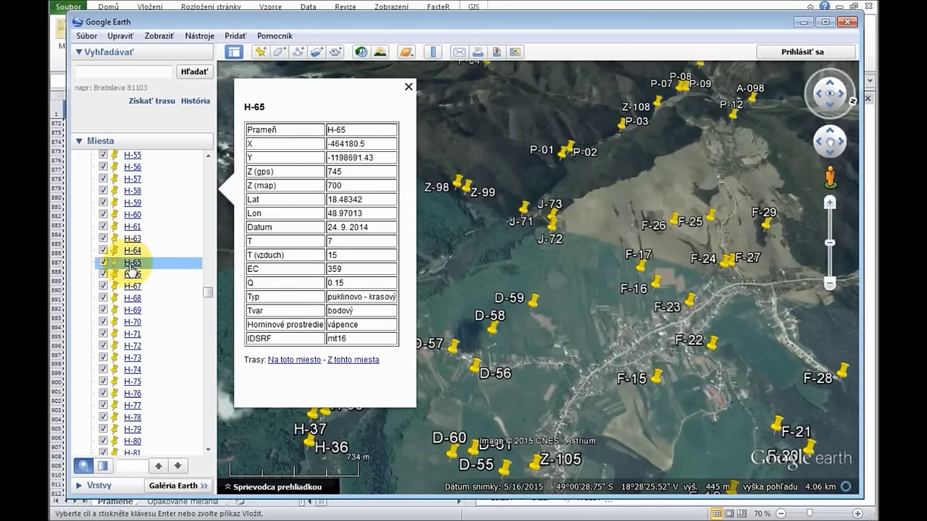
left_click(133, 265)
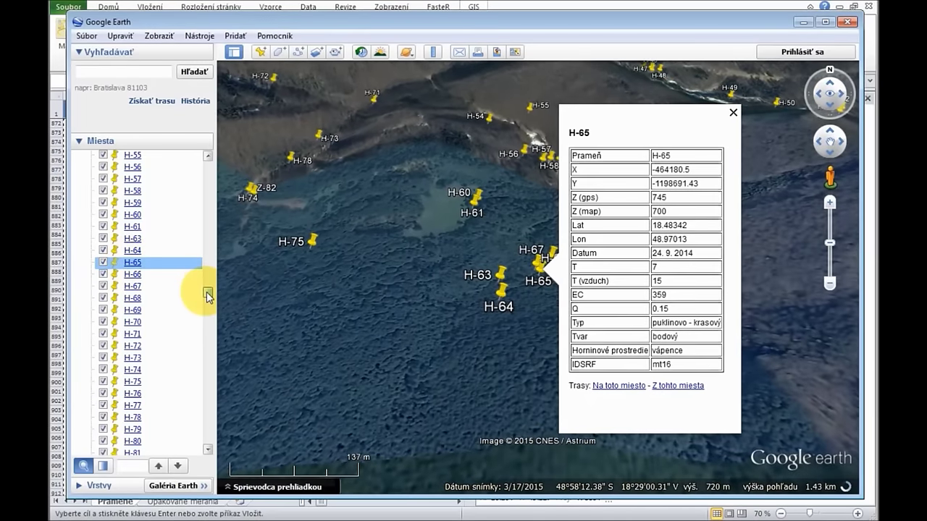
- Fly to spring O-43 to see its attributes, then quit Google Earth discarding temporary places
left_click_drag(208, 296, 208, 340)
left_click(133, 346)
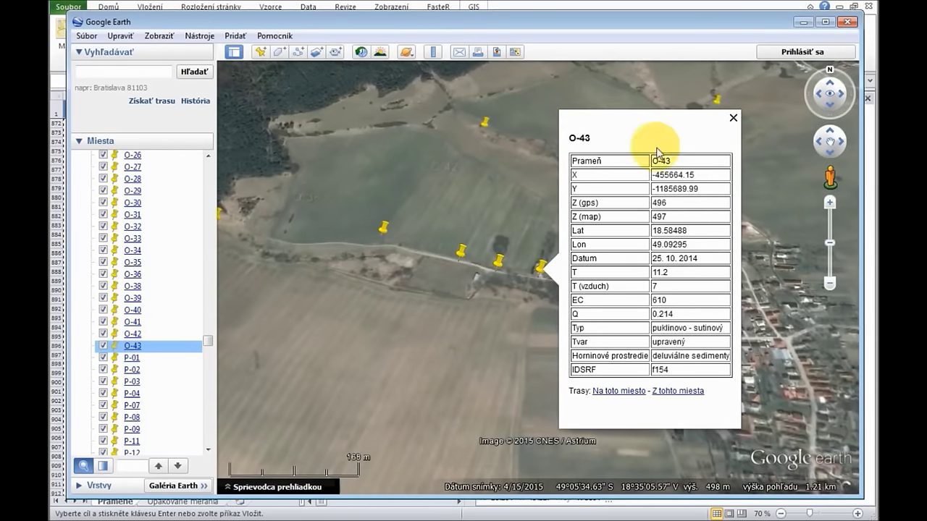
left_click(733, 118)
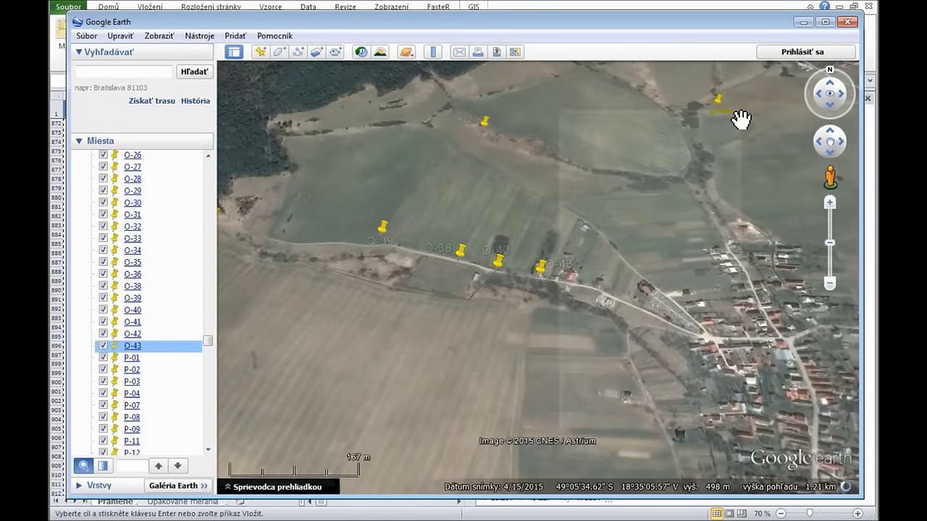
left_click(846, 22)
left_click(543, 278)
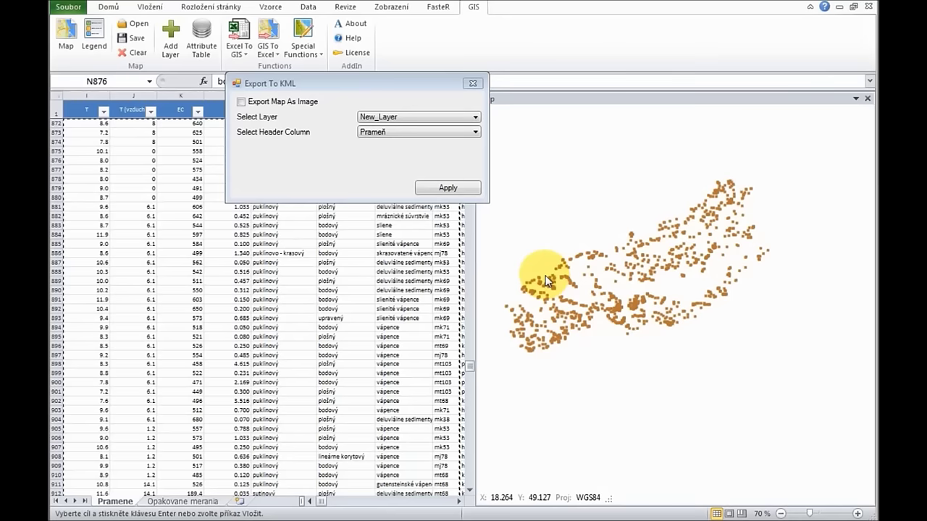
- Close the Export To KML dialog to return to the Pramene sheet and point map
left_click(471, 84)
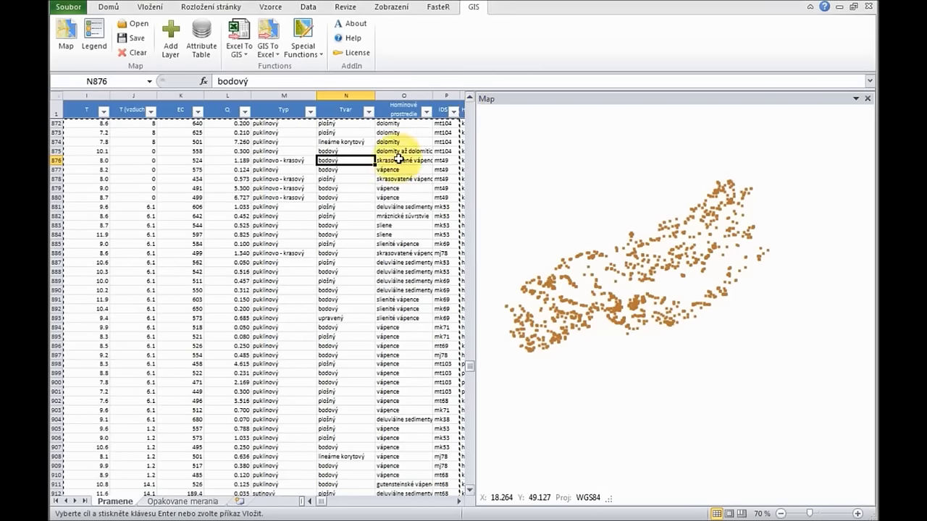